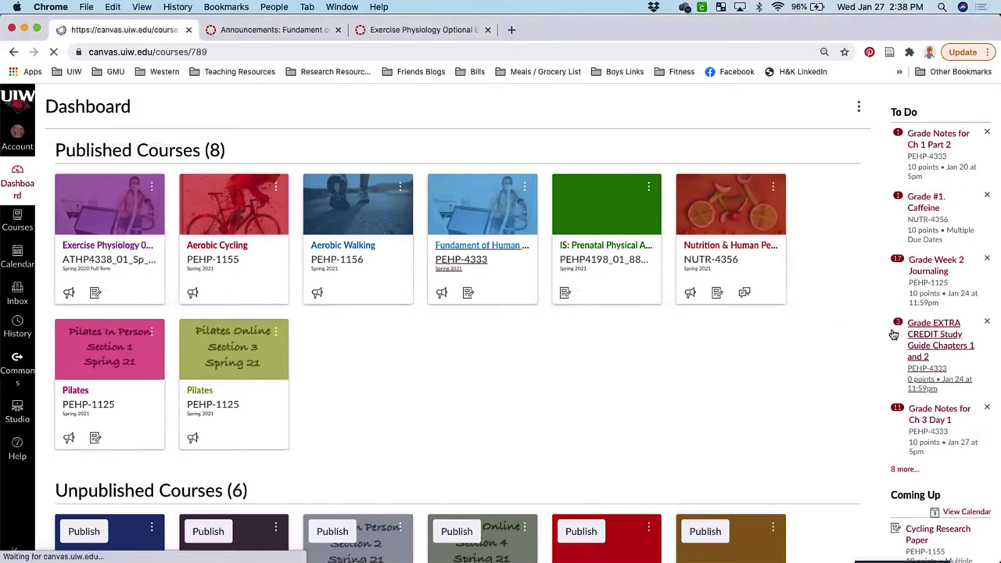
- Look over the Fundament of Human Performance course home page and bring up the course's announcements list
{"action": "scroll", "coordinate": [893, 334], "scroll_direction": "down", "scroll_amount": 2}
{"action": "scroll", "coordinate": [893, 332], "scroll_direction": "down", "scroll_amount": 3}
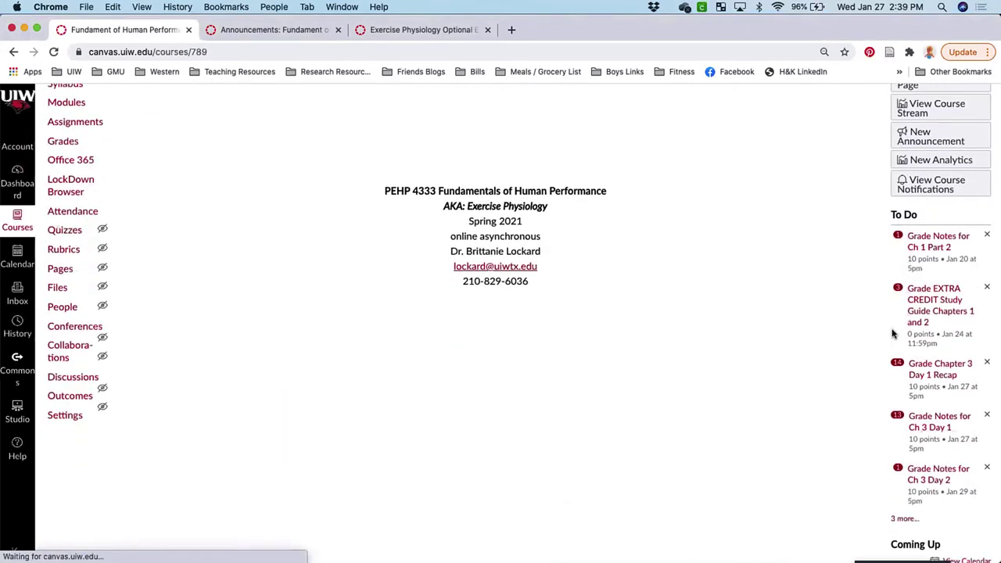
{"action": "scroll", "coordinate": [753, 400], "scroll_direction": "up", "scroll_amount": 5}
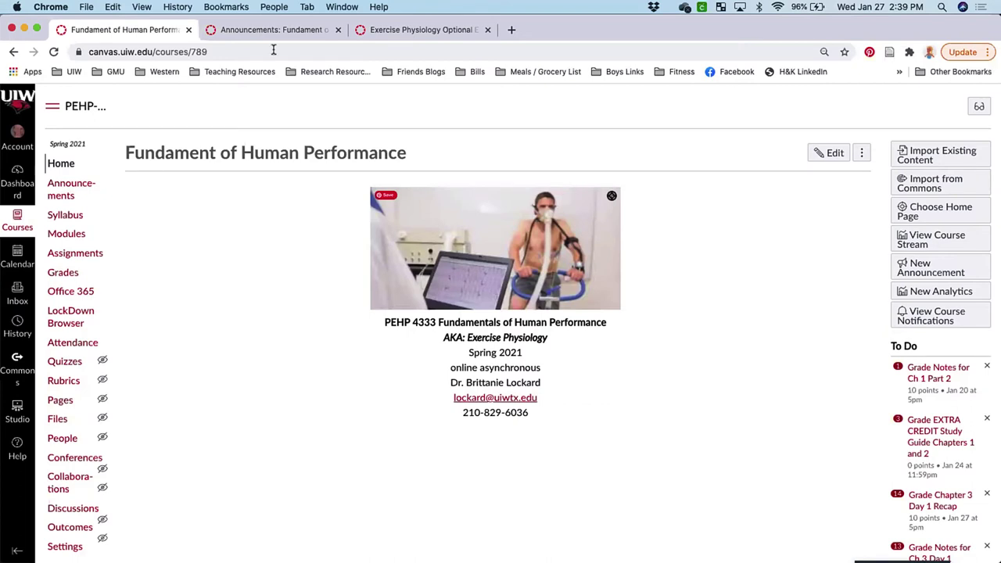
{"action": "left_click", "coordinate": [238, 31]}
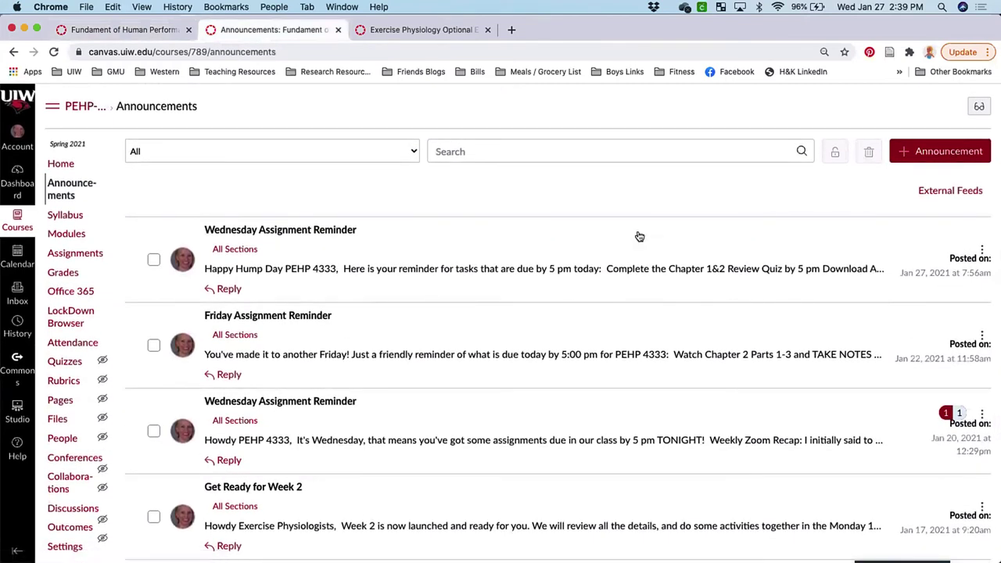
- Create a new announcement titled "Hello" with the body text "Don't forget to work on:"
{"action": "left_click", "coordinate": [913, 154]}
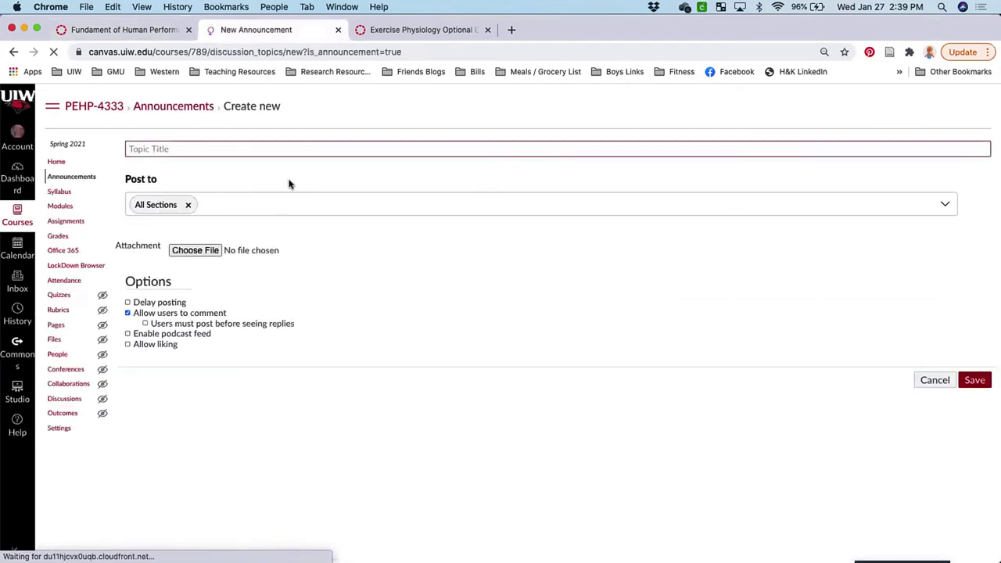
{"action": "type", "text": "G"}
{"action": "key", "text": "BackSpace"}
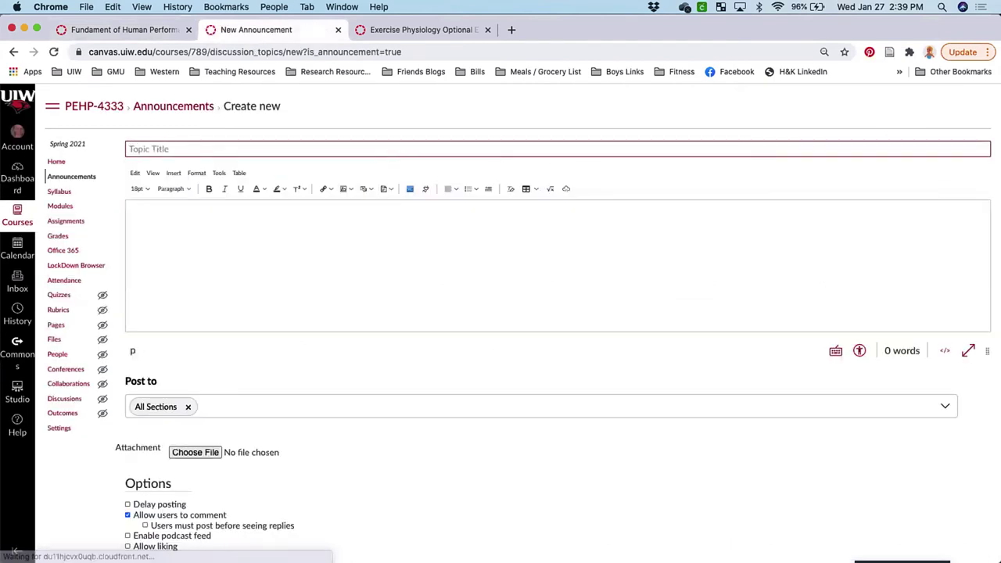
{"action": "type", "text": "Hello"}
{"action": "left_click", "coordinate": [181, 241]}
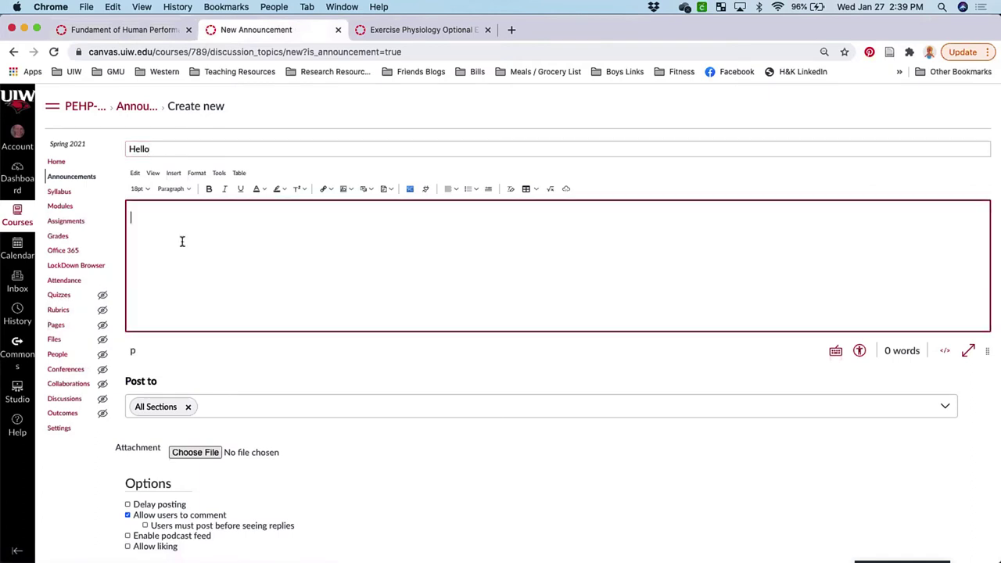
{"action": "type", "text": "Don't forget yto work on:"}
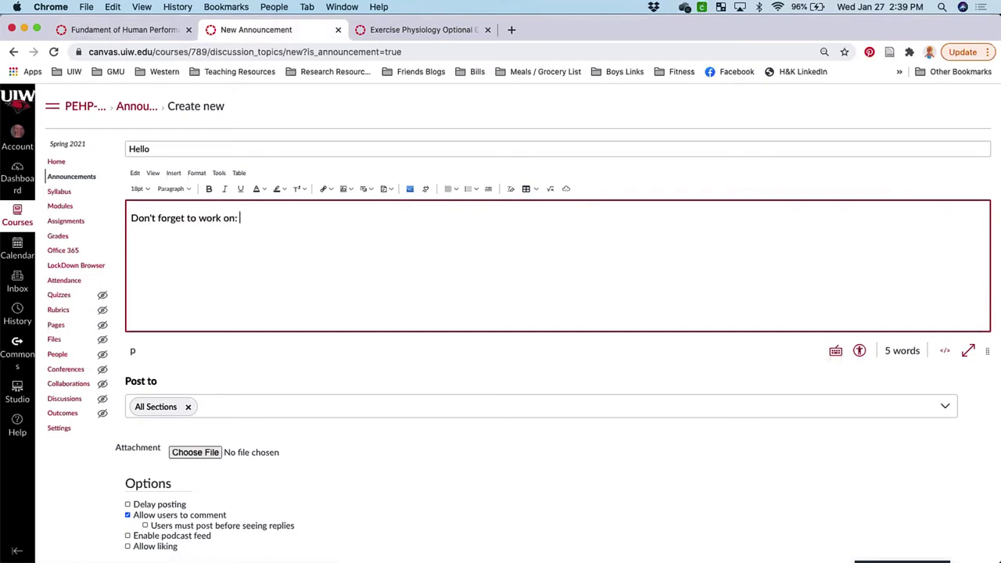
- Find "chapter 3" among the course links and insert a link to the Chapter 3 Part 3 Quiz after the announcement text
{"action": "left_click", "coordinate": [173, 174]}
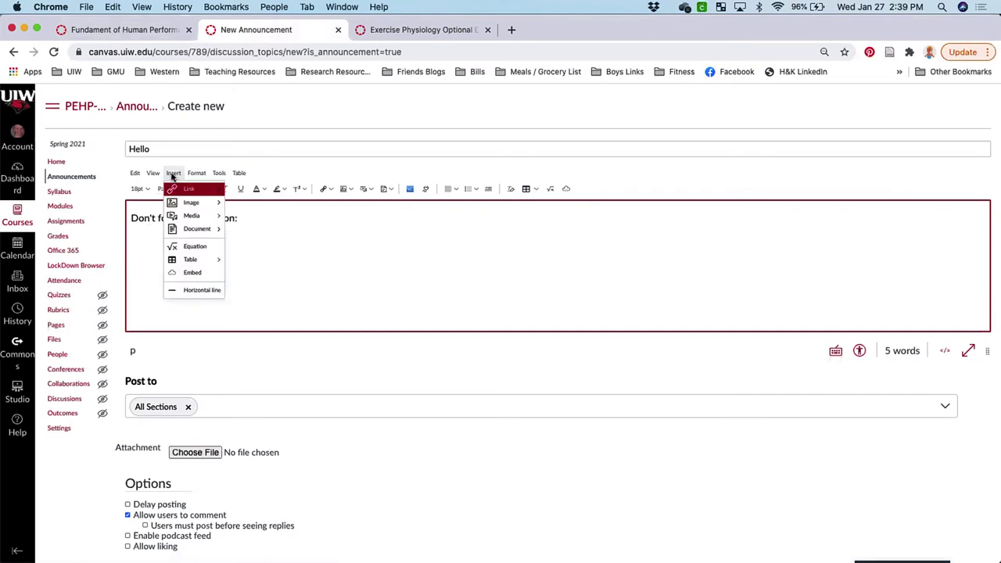
{"action": "mouse_move", "coordinate": [183, 190]}
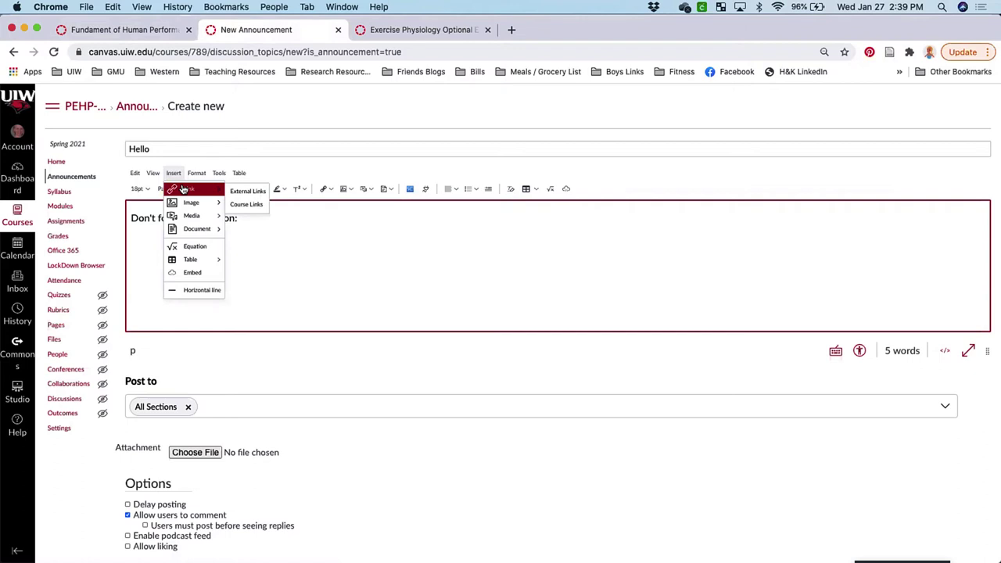
{"action": "left_click", "coordinate": [244, 205]}
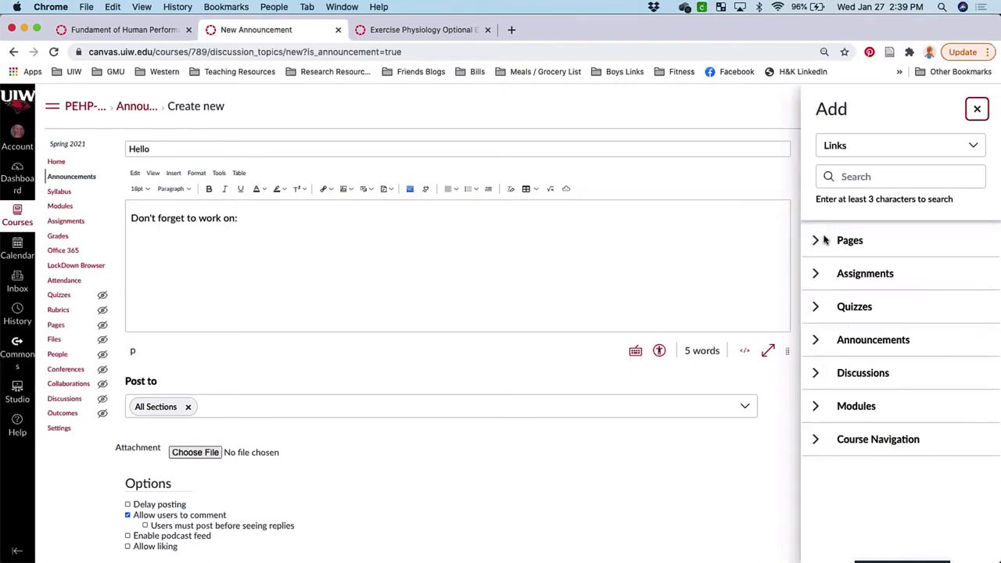
{"action": "left_click", "coordinate": [855, 180]}
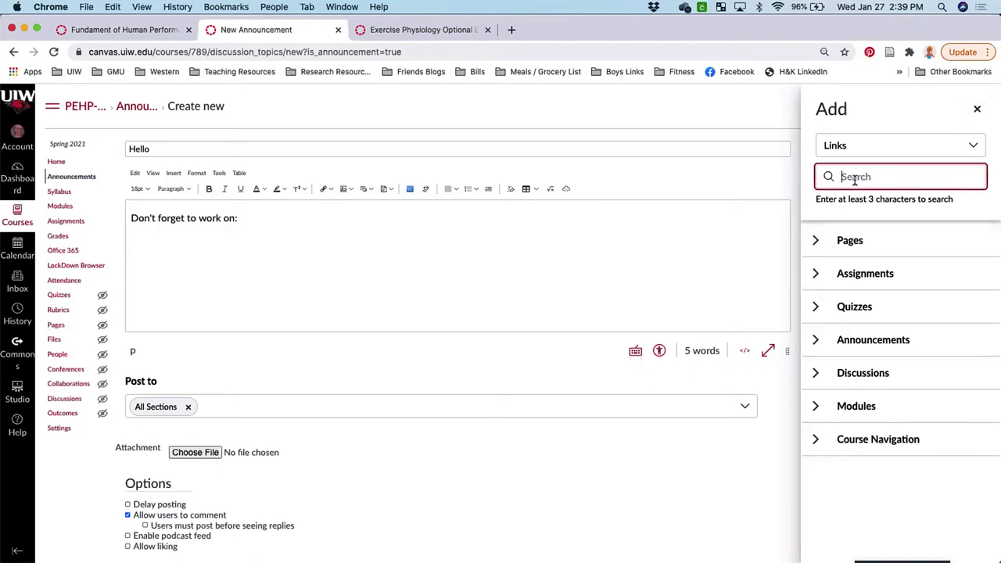
{"action": "type", "text": "chapter 3"}
{"action": "left_click", "coordinate": [818, 308]}
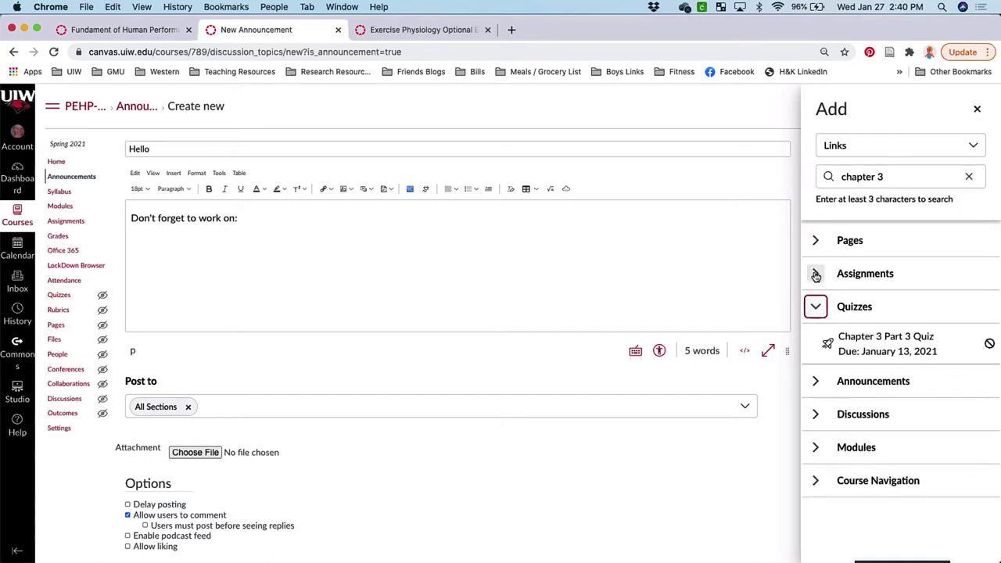
{"action": "left_click", "coordinate": [886, 341]}
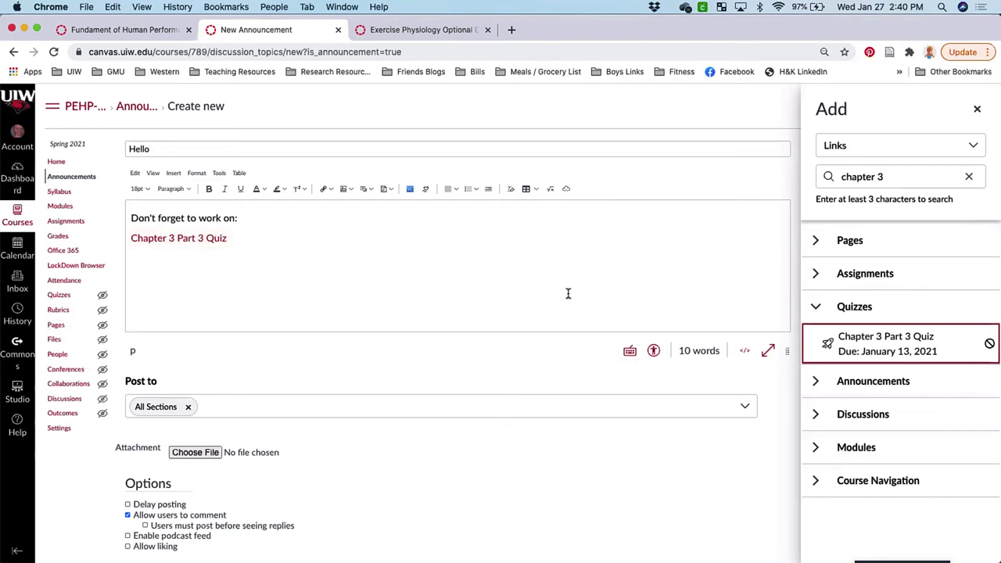
- Check which sections the announcement can be posted to, and discard the announcement without saving
{"action": "scroll", "coordinate": [568, 293], "scroll_direction": "down", "scroll_amount": 1}
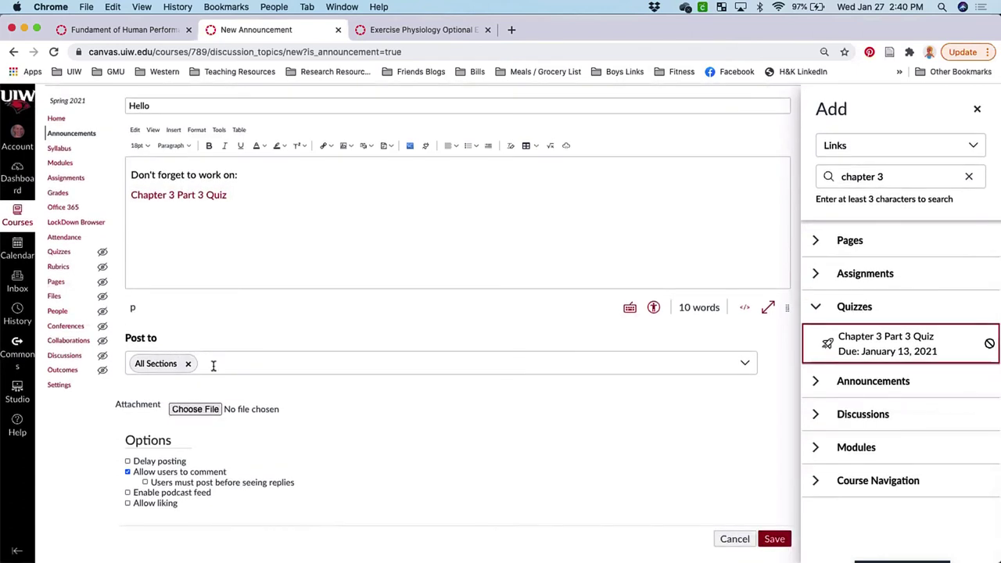
{"action": "left_click", "coordinate": [745, 366]}
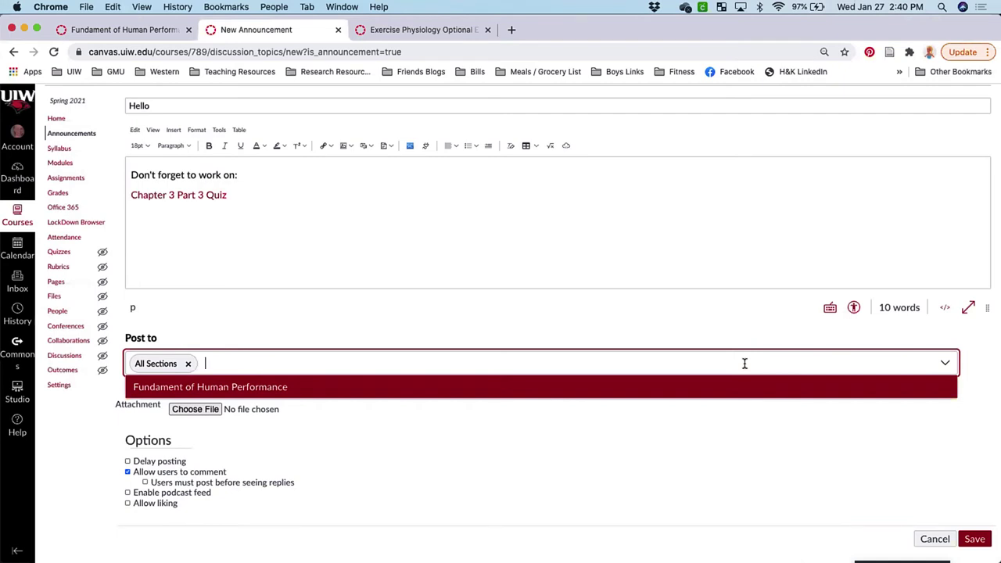
{"action": "left_click", "coordinate": [688, 458]}
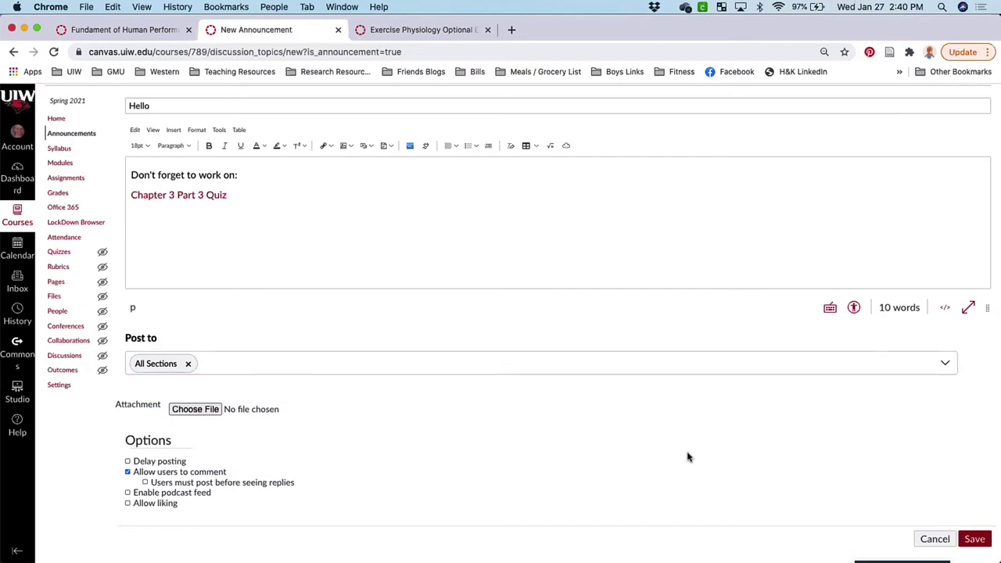
{"action": "left_click", "coordinate": [931, 539]}
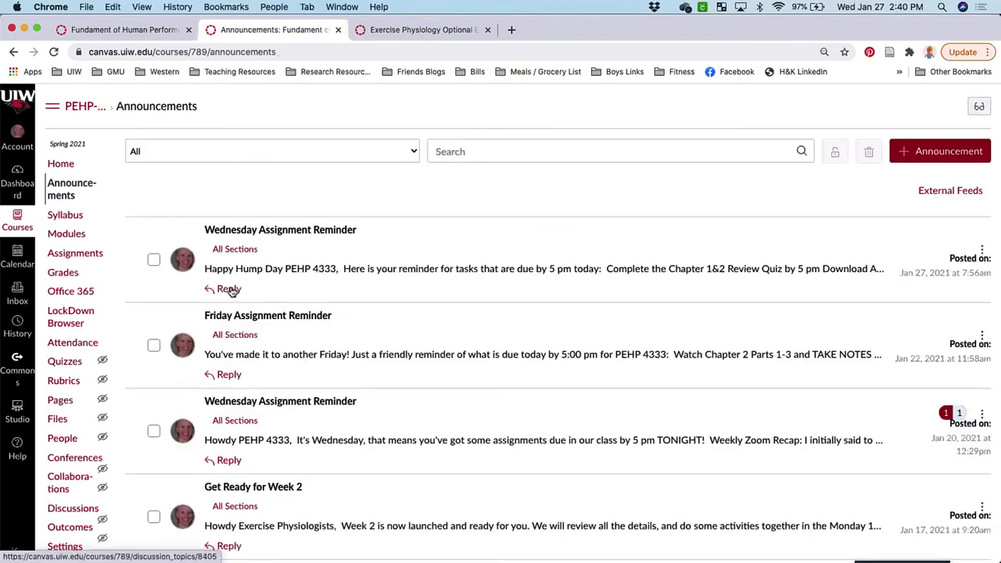
- Open the attendance roll call of the Aerobic Cycling course and display the class for January 26
{"action": "left_click", "coordinate": [76, 344]}
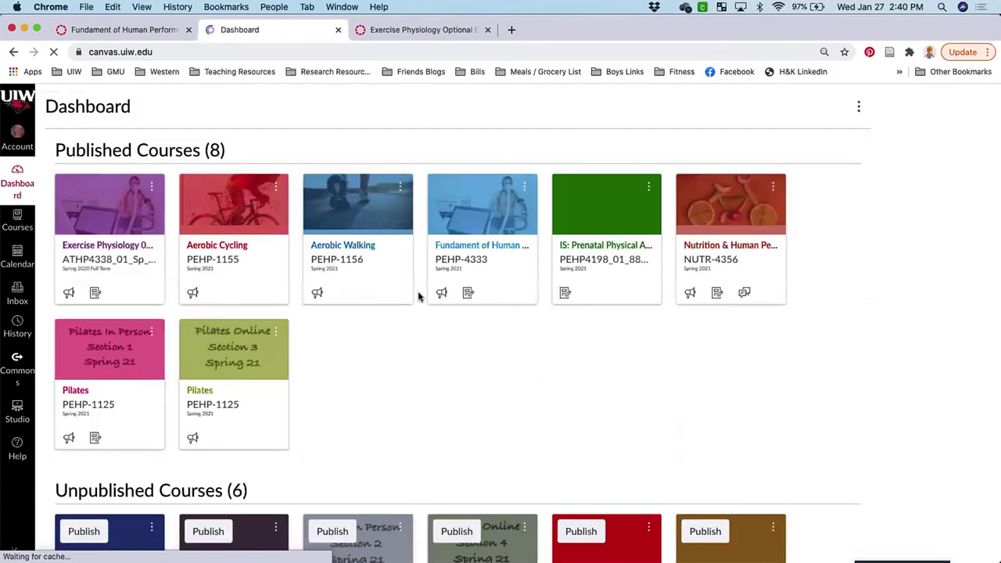
{"action": "left_click", "coordinate": [212, 245]}
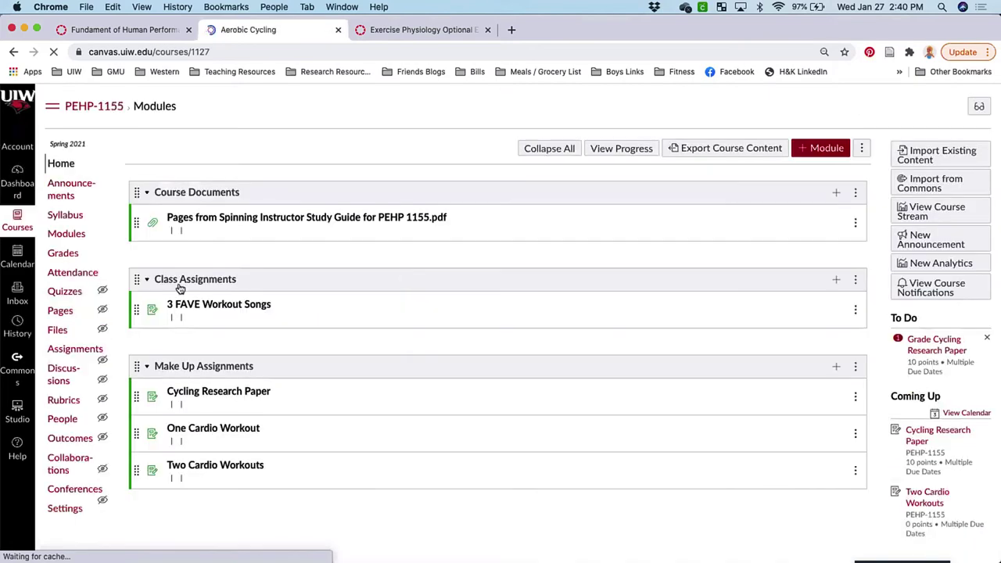
{"action": "left_click", "coordinate": [69, 274]}
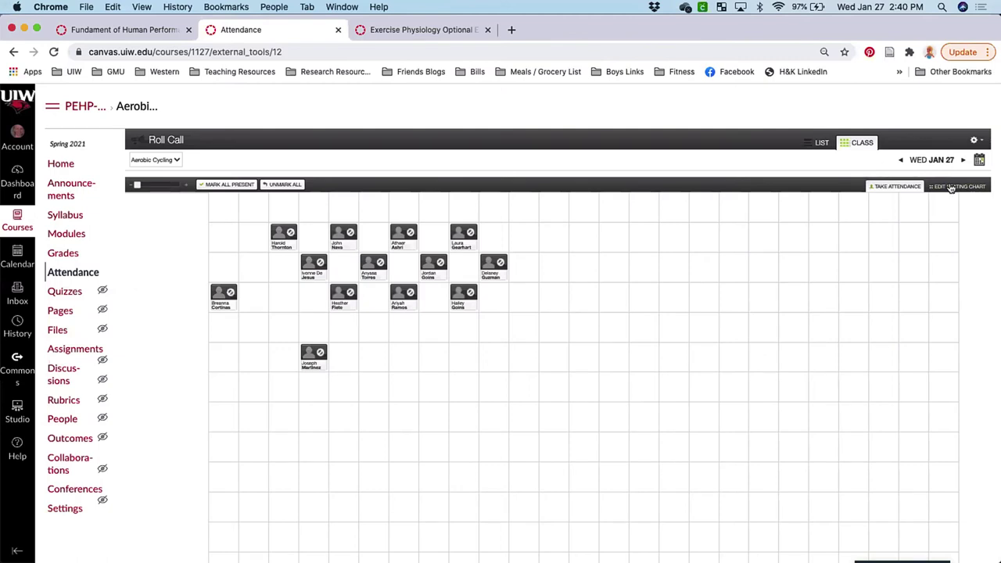
{"action": "left_click", "coordinate": [979, 161]}
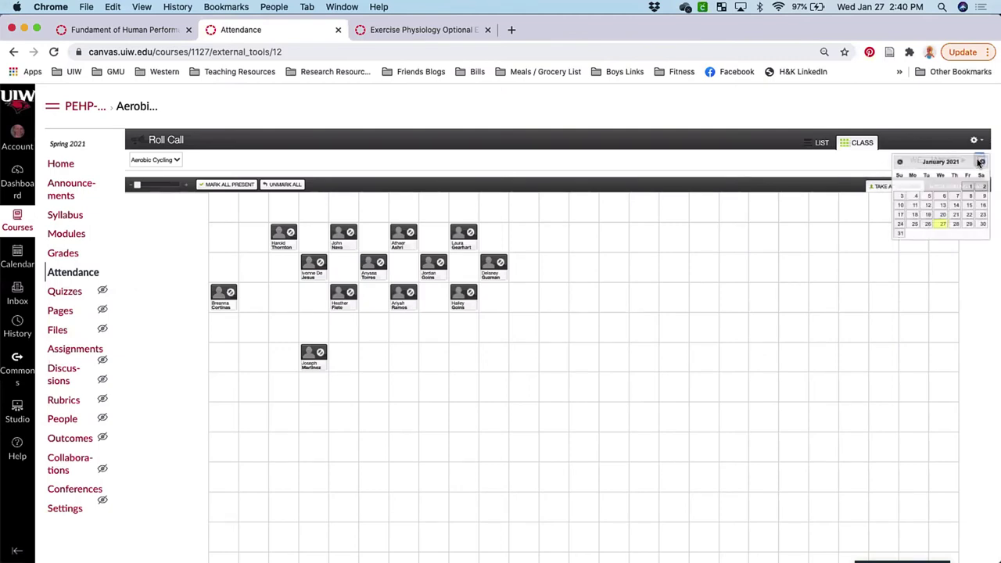
{"action": "left_click", "coordinate": [926, 226]}
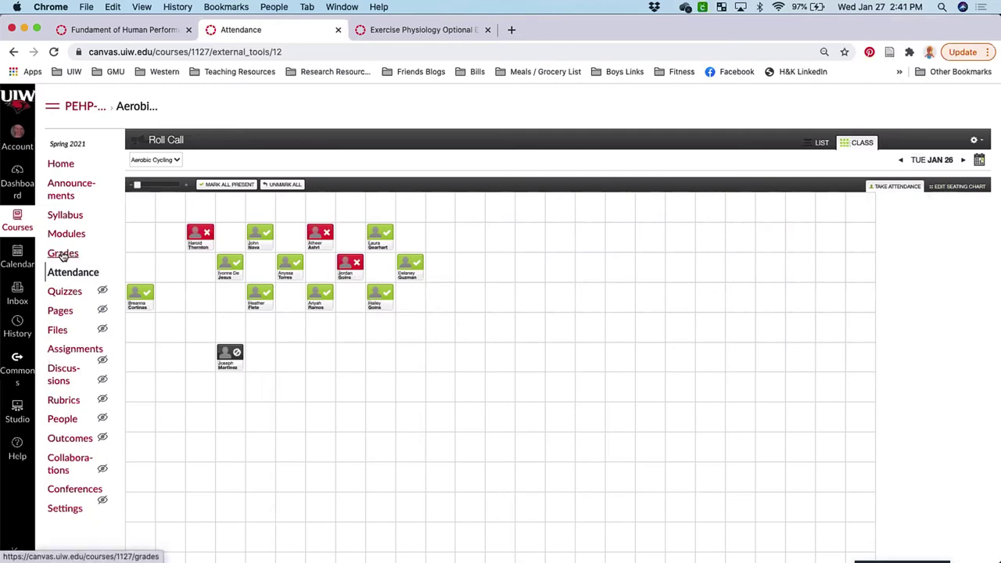
- Examine the Exercise Physiology Optional Exam 4 assignment's instructions and all criteria of its ATHP 4338 Take Home Final rubric
{"action": "left_click", "coordinate": [395, 29]}
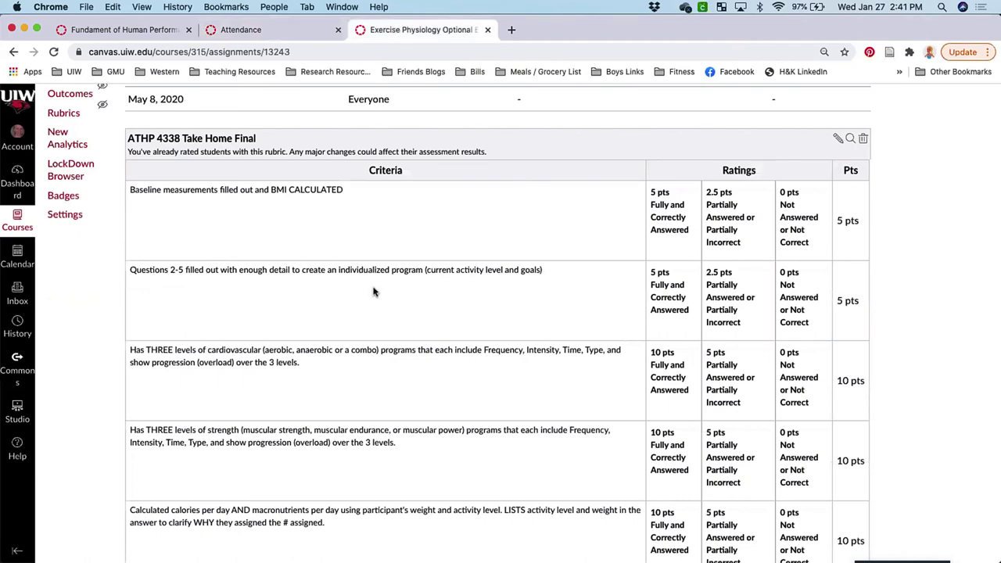
{"action": "scroll", "coordinate": [374, 292], "scroll_direction": "up", "scroll_amount": 3}
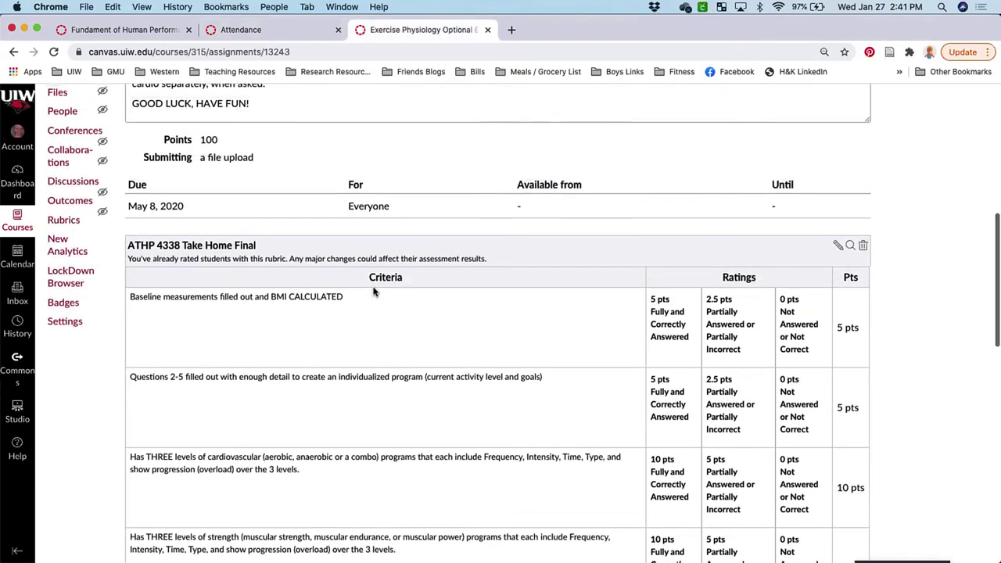
{"action": "scroll", "coordinate": [374, 292], "scroll_direction": "up", "scroll_amount": 10}
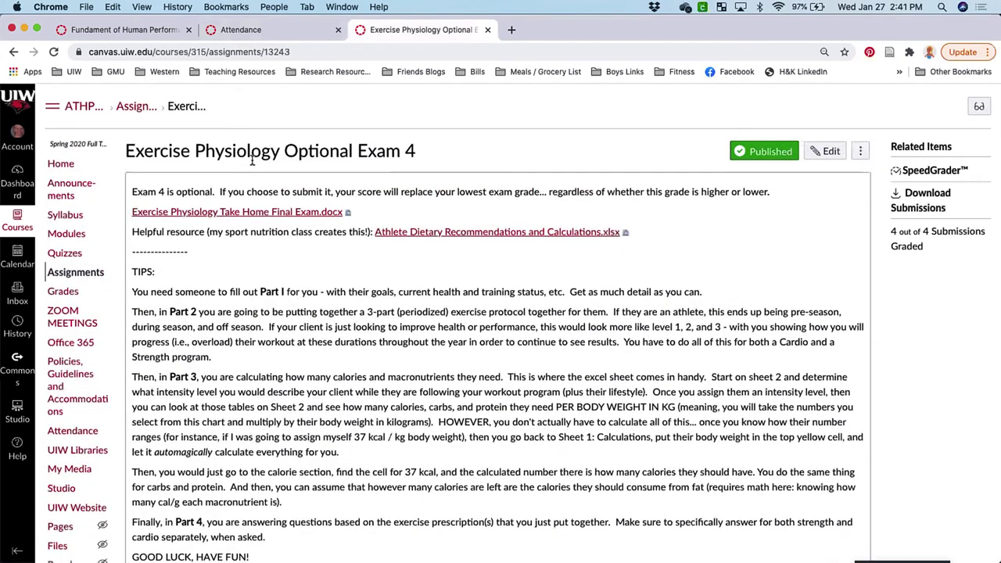
{"action": "scroll", "coordinate": [399, 285], "scroll_direction": "down", "scroll_amount": 1}
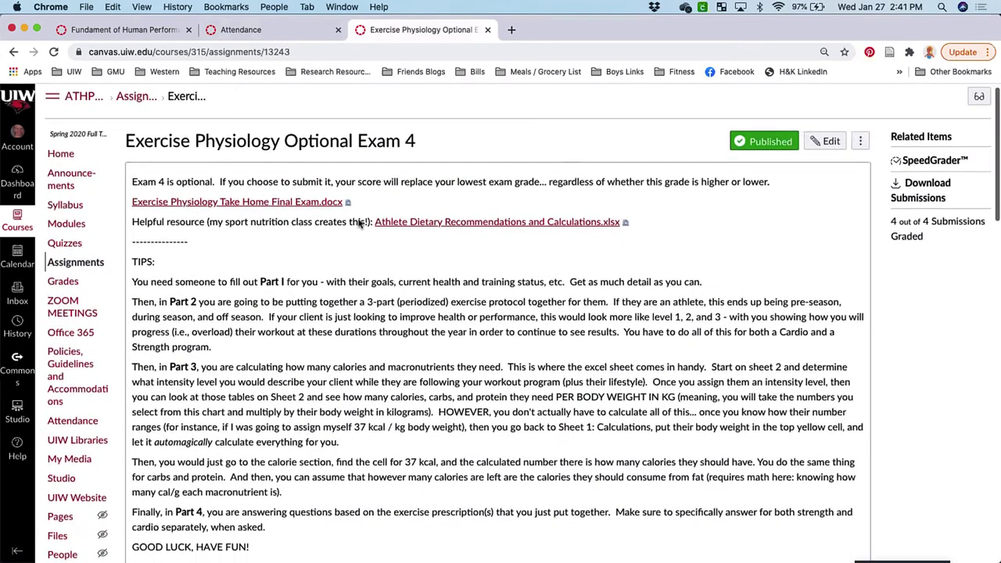
{"action": "scroll", "coordinate": [516, 410], "scroll_direction": "down", "scroll_amount": 10}
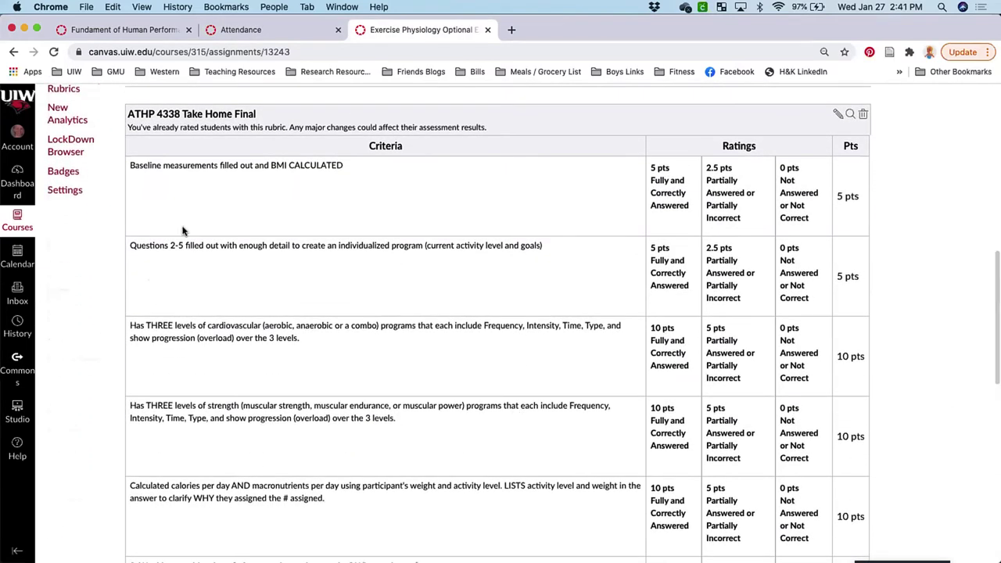
{"action": "scroll", "coordinate": [374, 374], "scroll_direction": "down", "scroll_amount": 1}
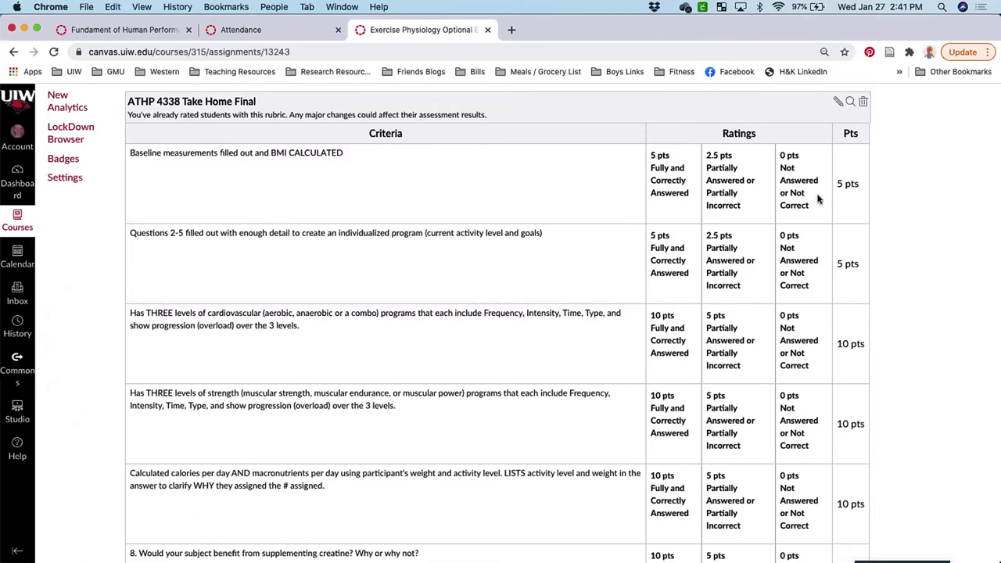
{"action": "scroll", "coordinate": [763, 356], "scroll_direction": "down", "scroll_amount": 5}
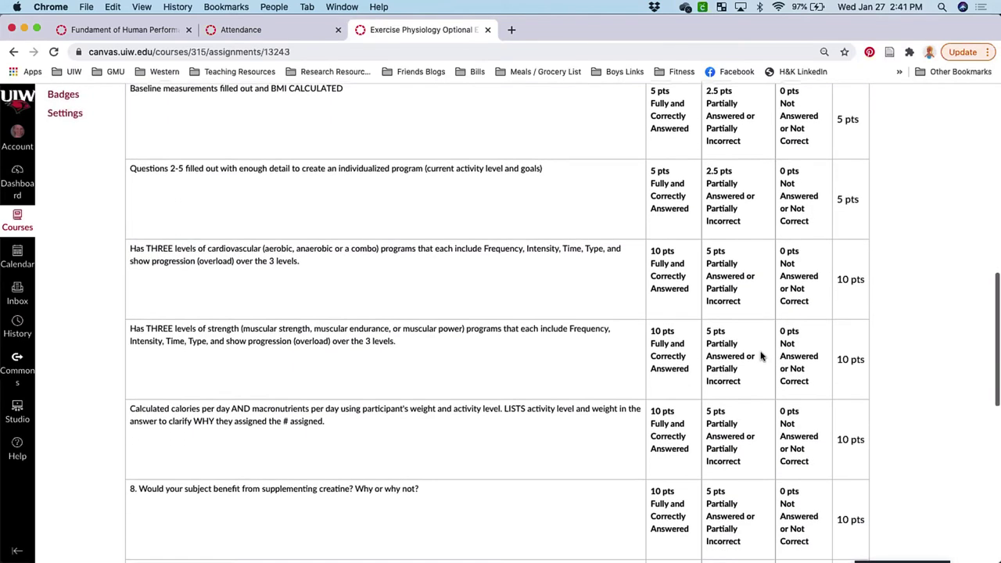
{"action": "scroll", "coordinate": [762, 356], "scroll_direction": "down", "scroll_amount": 6}
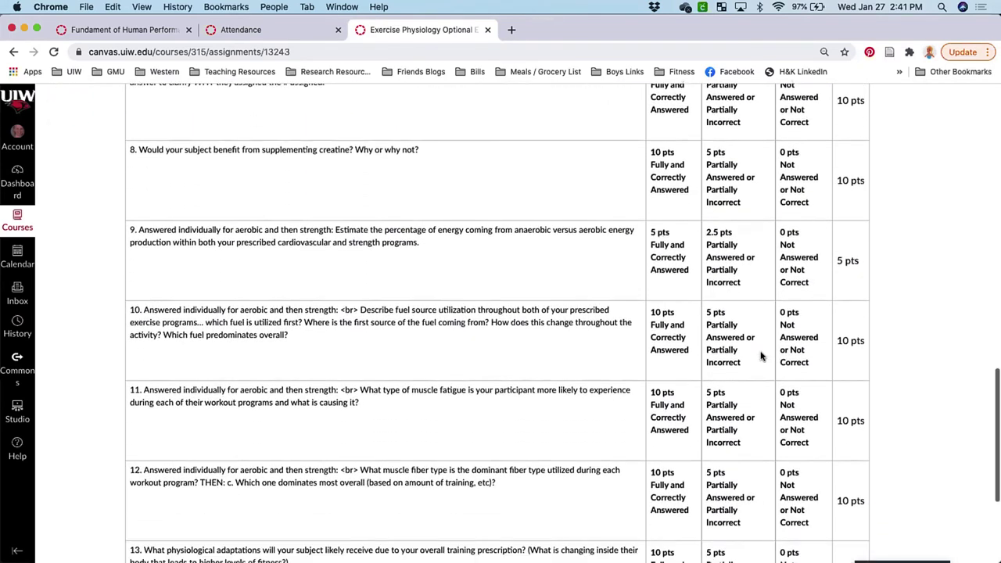
{"action": "scroll", "coordinate": [763, 356], "scroll_direction": "down", "scroll_amount": 2}
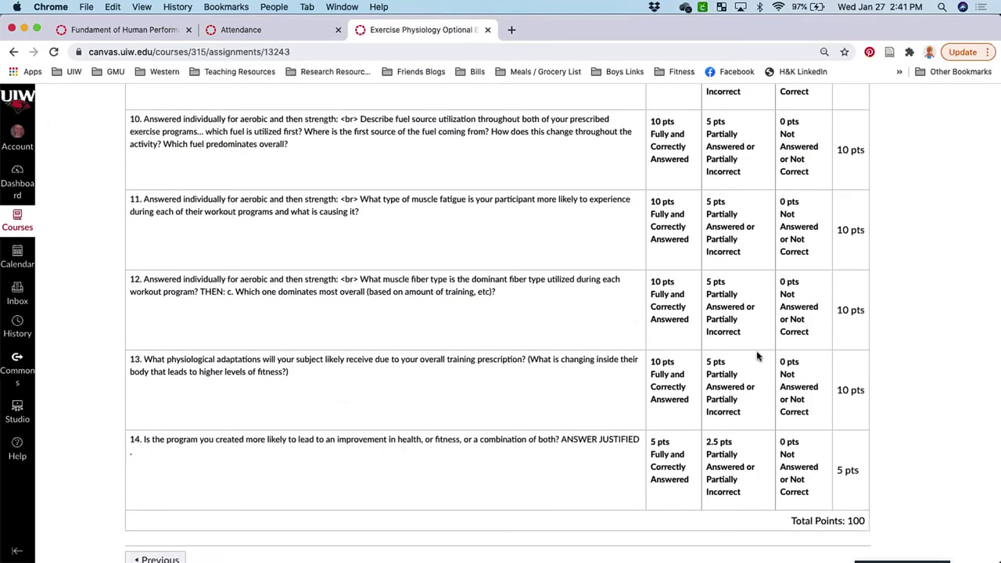
{"action": "scroll", "coordinate": [448, 283], "scroll_direction": "up", "scroll_amount": 15}
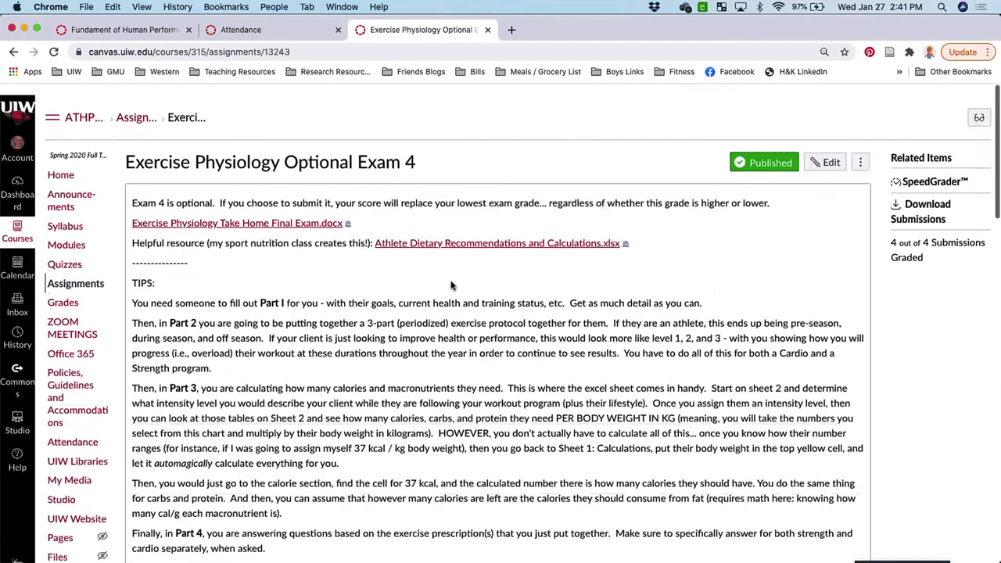
- Open Optional Exam 4 in SpeedGrader, show its grading rubric, and widen the grading area to reveal the points column
{"action": "left_click", "coordinate": [920, 175]}
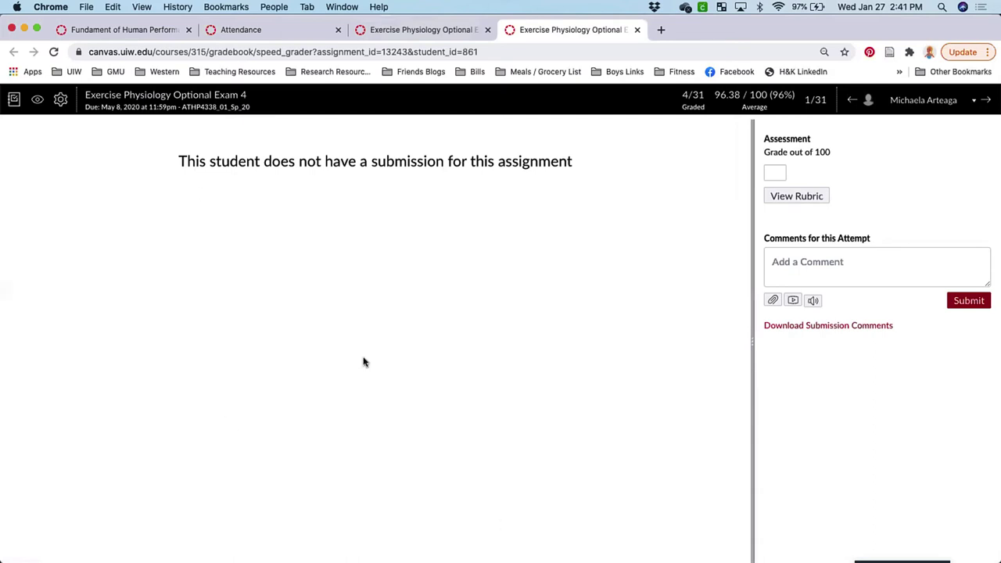
{"action": "left_click", "coordinate": [792, 200]}
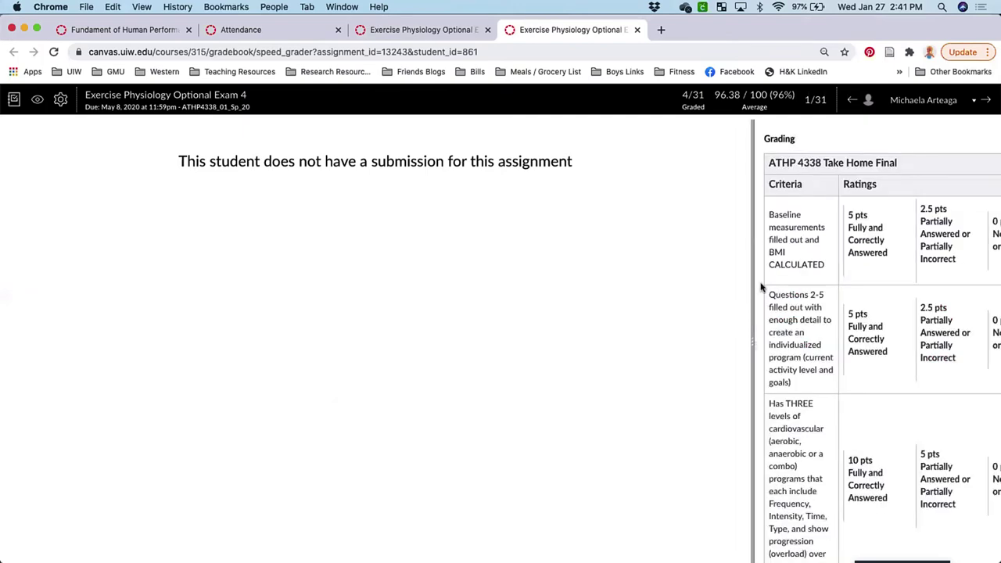
{"action": "left_click_drag", "start_coordinate": [751, 342], "coordinate": [420, 335]}
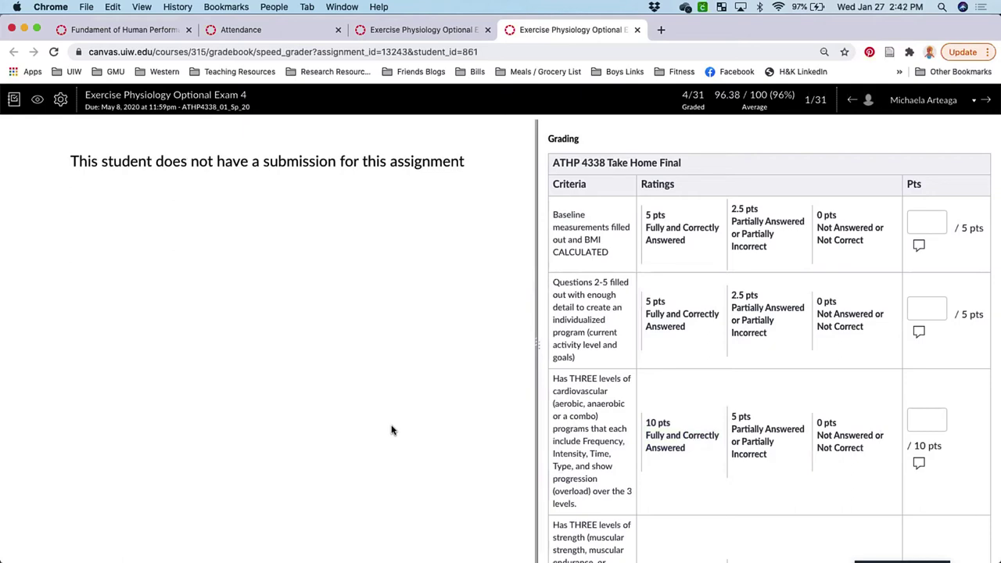
- Rate the baseline measurements criterion 5 points, the Questions 2-5 criterion 2.5 points, and the three cardiovascular levels criterion 0 points
{"action": "scroll", "coordinate": [678, 395], "scroll_direction": "down", "scroll_amount": 10}
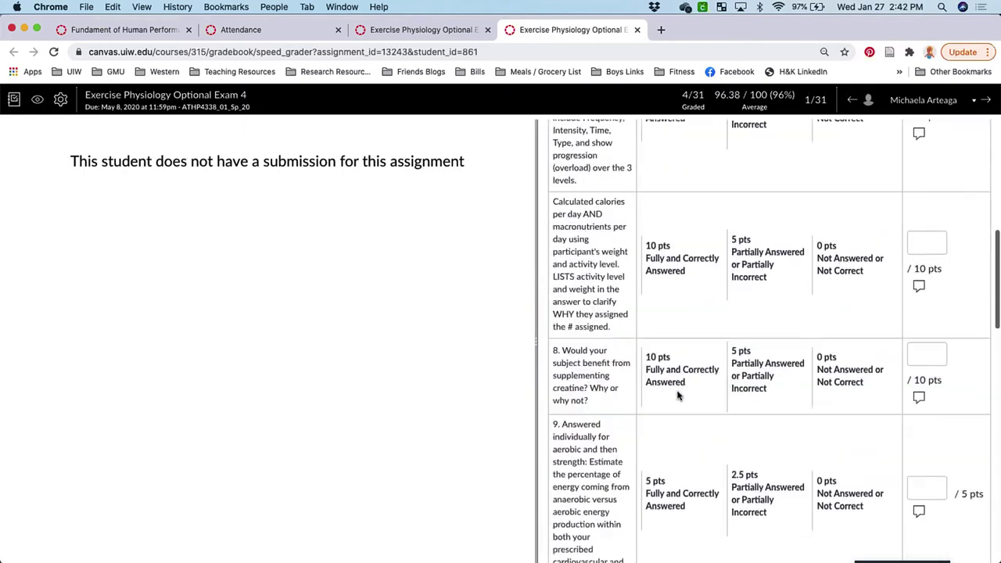
{"action": "scroll", "coordinate": [677, 395], "scroll_direction": "down", "scroll_amount": 3}
{"action": "scroll", "coordinate": [678, 395], "scroll_direction": "up", "scroll_amount": 15}
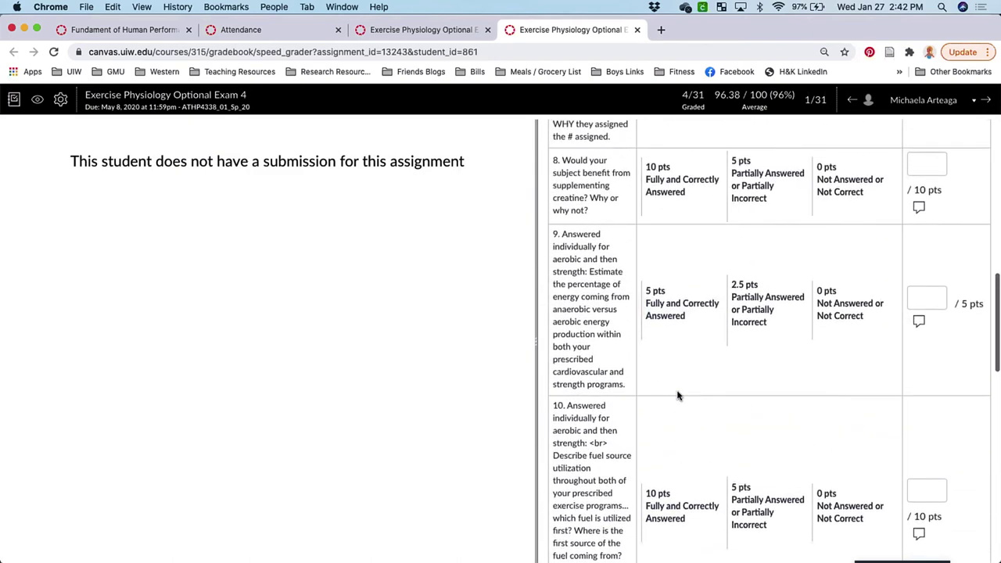
{"action": "left_click", "coordinate": [684, 229]}
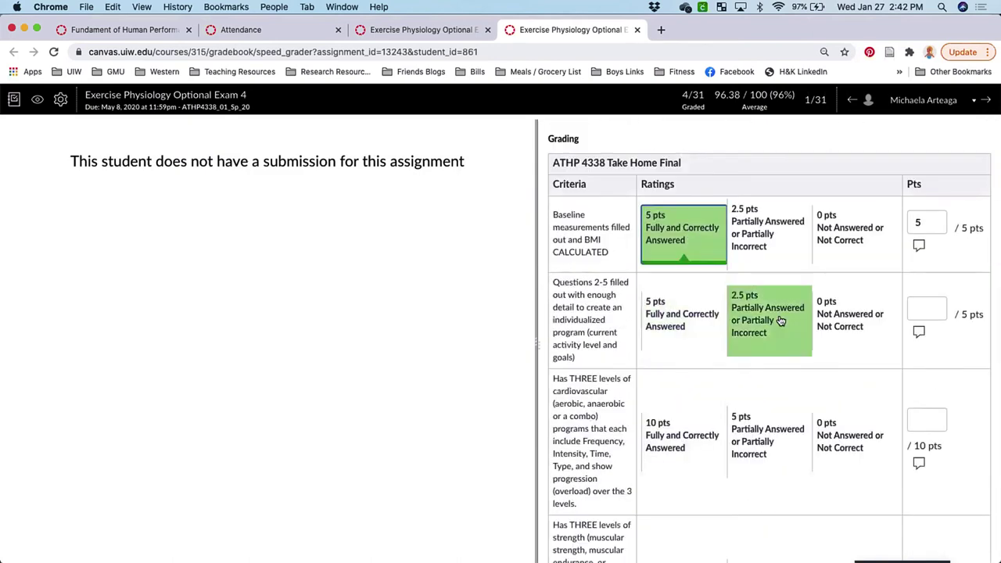
{"action": "left_click", "coordinate": [834, 435]}
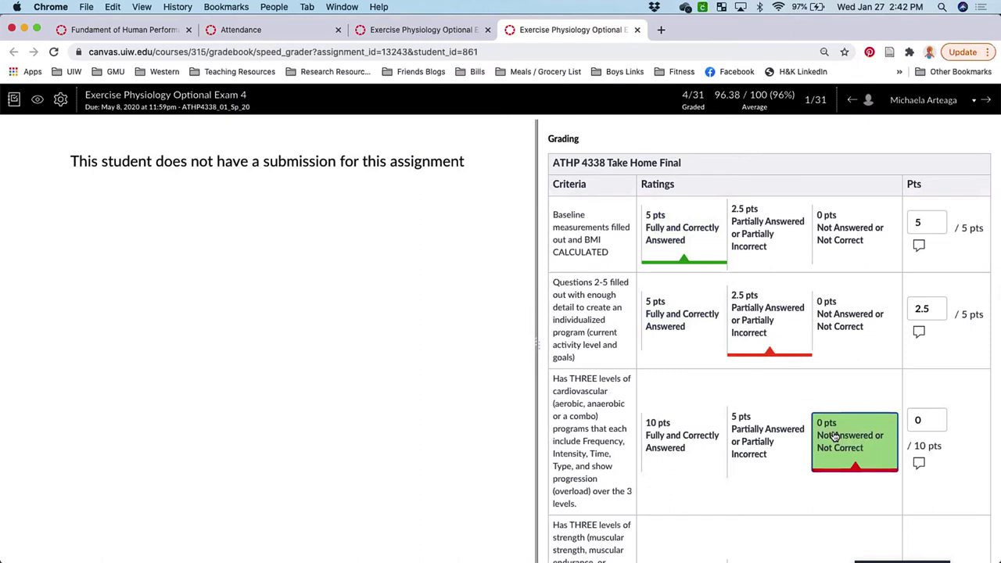
- Give the three strength levels criterion 7.5 points with the comment "partial credit...", and go to the end of the rubric
{"action": "scroll", "coordinate": [836, 437], "scroll_direction": "down", "scroll_amount": 4}
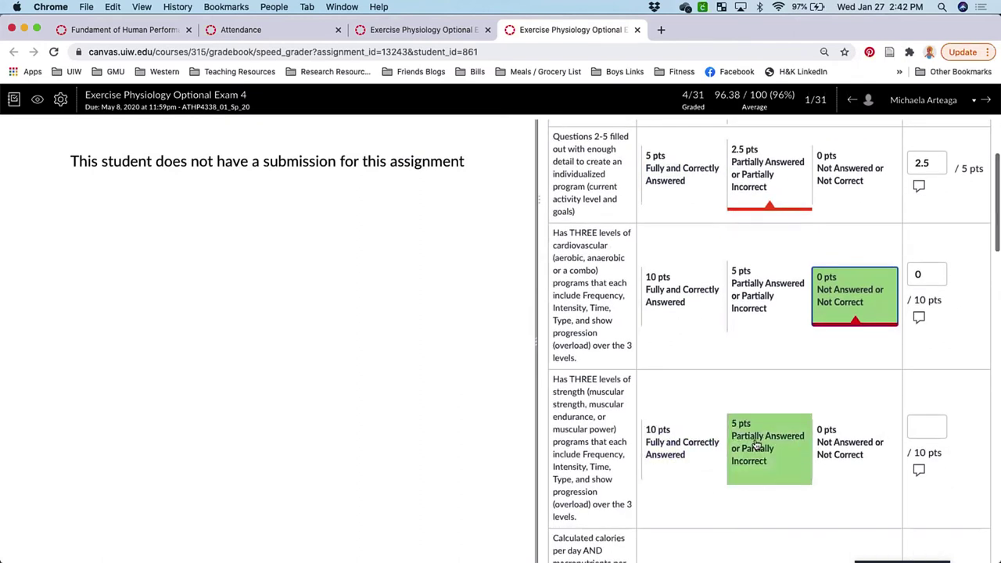
{"action": "left_click", "coordinate": [926, 429]}
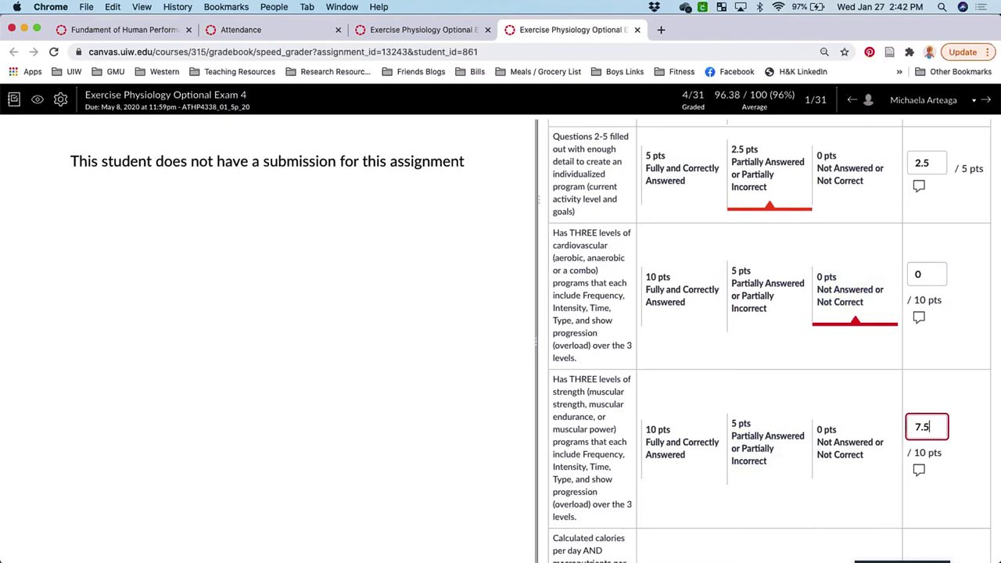
{"action": "left_click", "coordinate": [922, 473]}
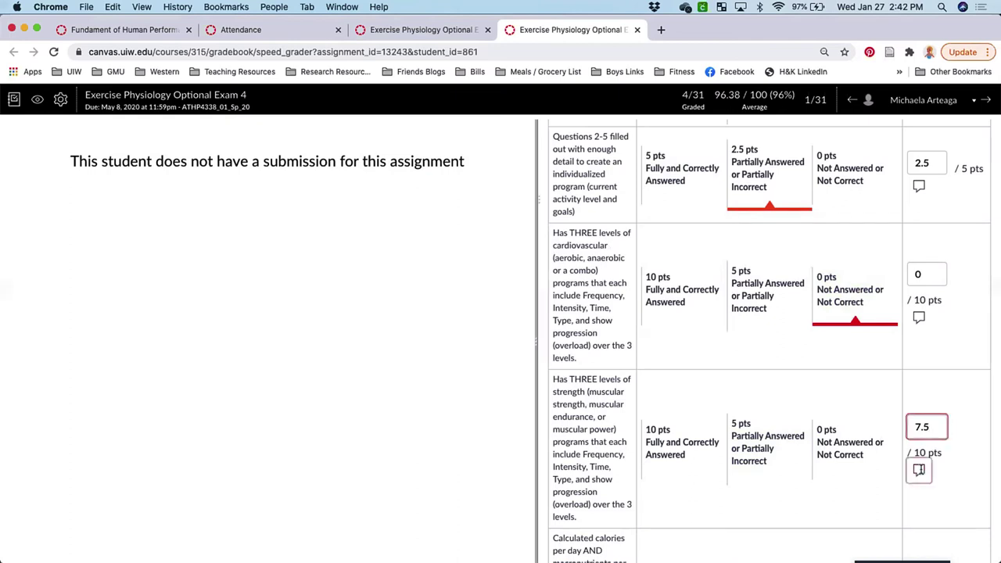
{"action": "type", "text": "p"}
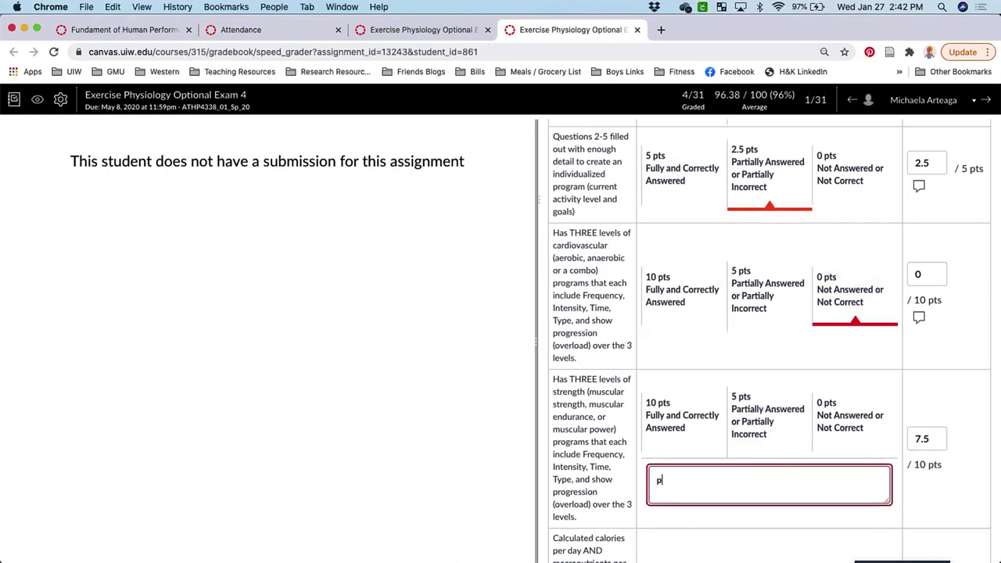
{"action": "type", "text": "artial credit..."}
{"action": "scroll", "coordinate": [751, 478], "scroll_direction": "down", "scroll_amount": 15}
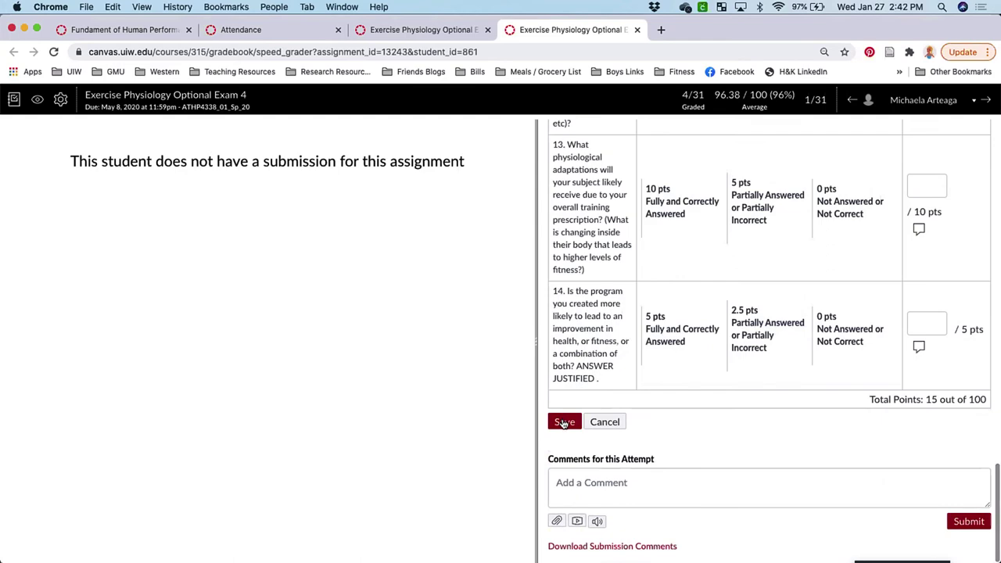
{"action": "left_click", "coordinate": [564, 423]}
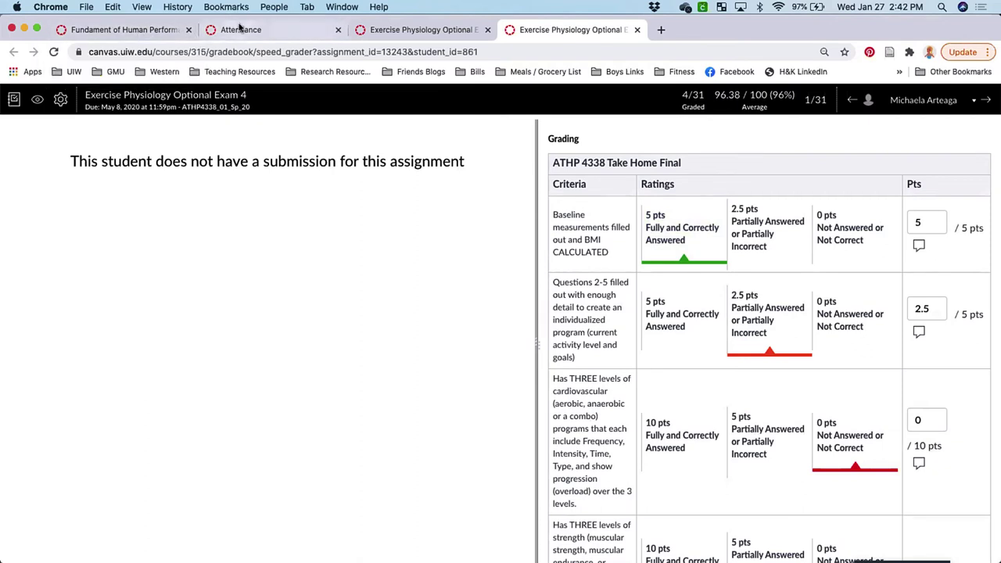
- Switch to the Canvas tablet app and open the Aerobic Cycling course's Cycling Research Paper submission that needs grading
{"action": "left_click", "coordinate": [156, 30]}
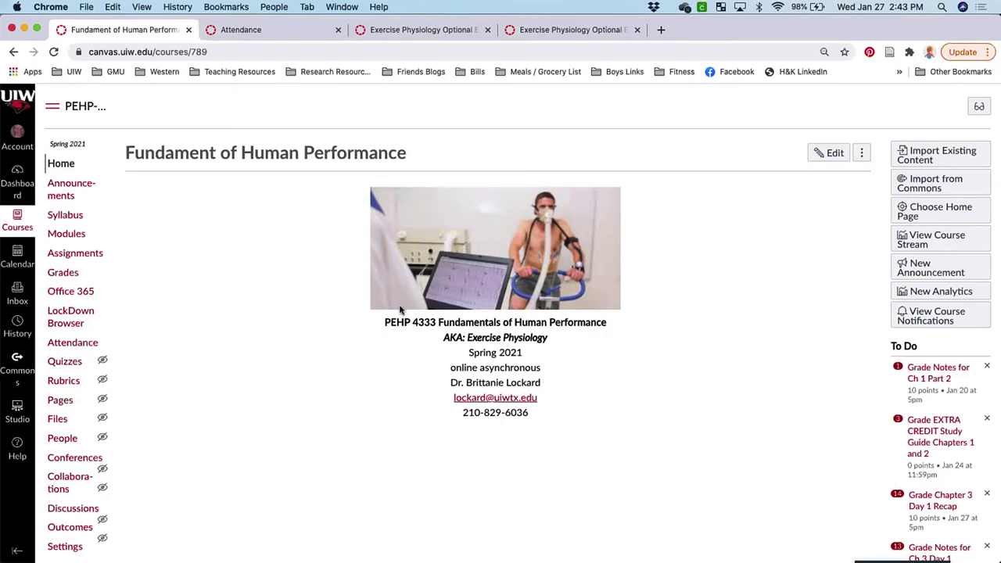
{"action": "mouse_move", "coordinate": [415, 557]}
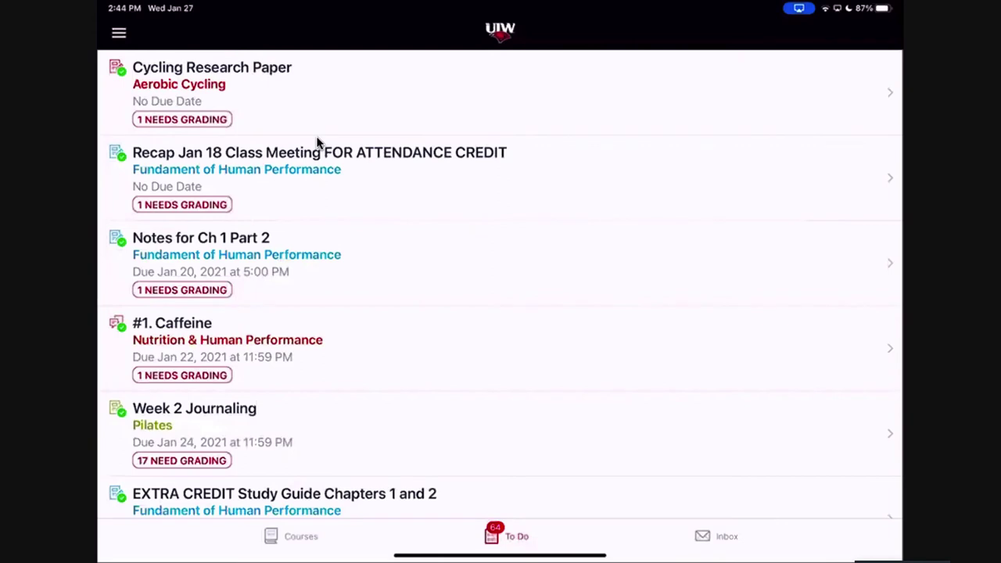
{"action": "left_click", "coordinate": [317, 142]}
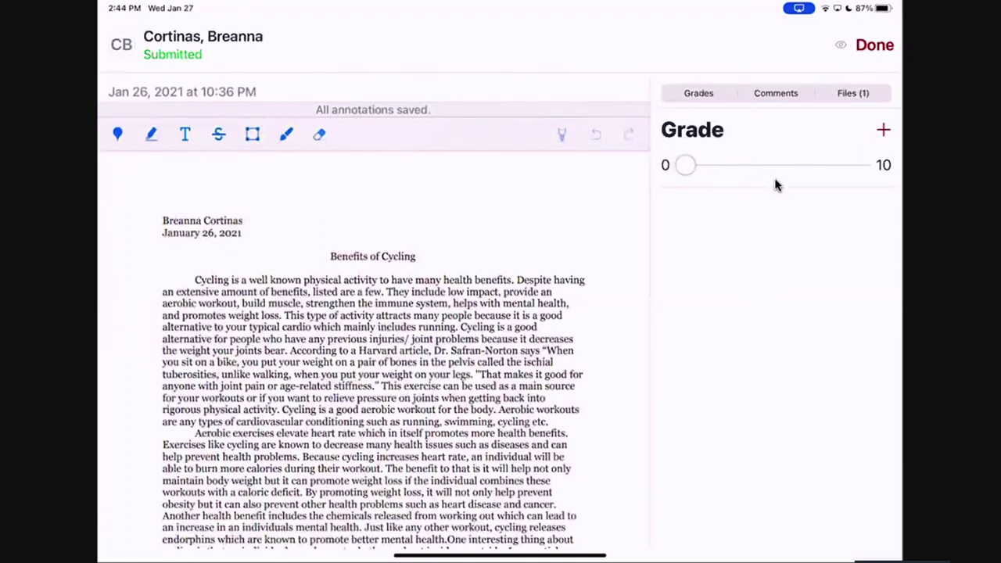
- Set the research paper's grade to 0 out of 10, and check the submission's comments before returning to the grade
{"action": "mouse_move", "coordinate": [685, 165]}
{"action": "left_mouse_down"}
{"action": "mouse_move", "coordinate": [820, 165]}
{"action": "mouse_move", "coordinate": [686, 165]}
{"action": "left_mouse_up"}
{"action": "left_click", "coordinate": [776, 93]}
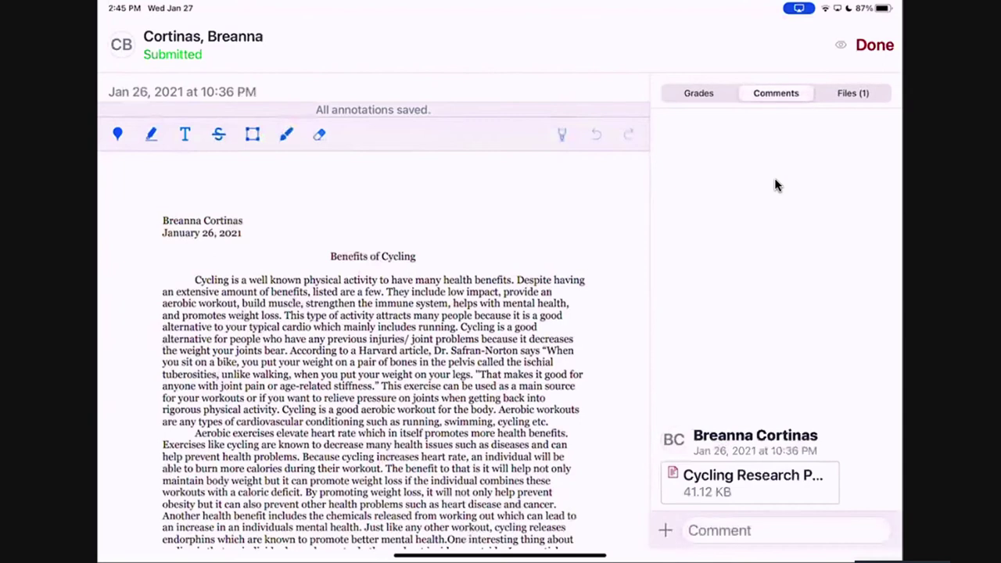
{"action": "left_click", "coordinate": [699, 93]}
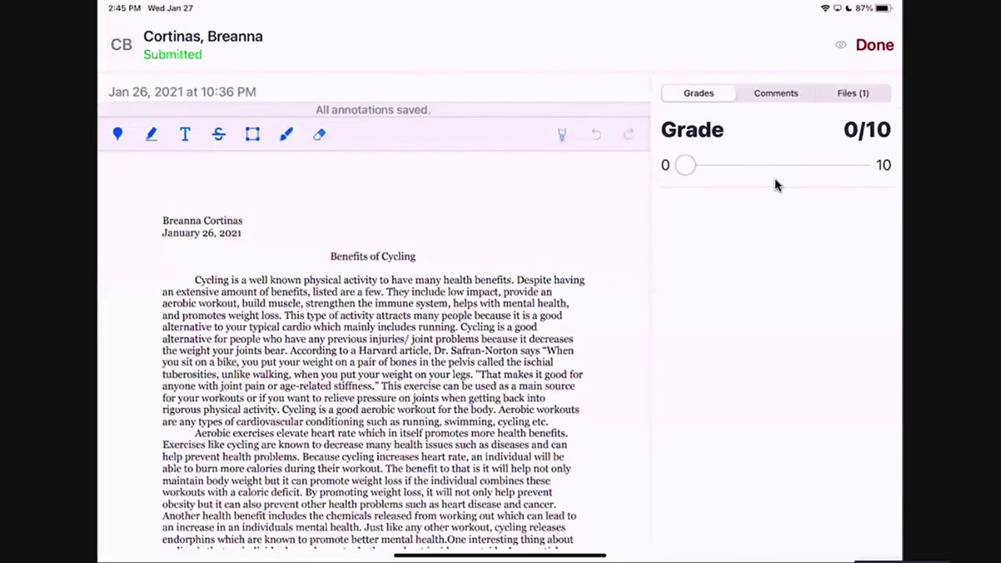
- Try a yellow highlight and an annotation comment on the paper's opening line, and close the submission
{"action": "left_click_drag", "start_coordinate": [204, 280], "coordinate": [541, 280]}
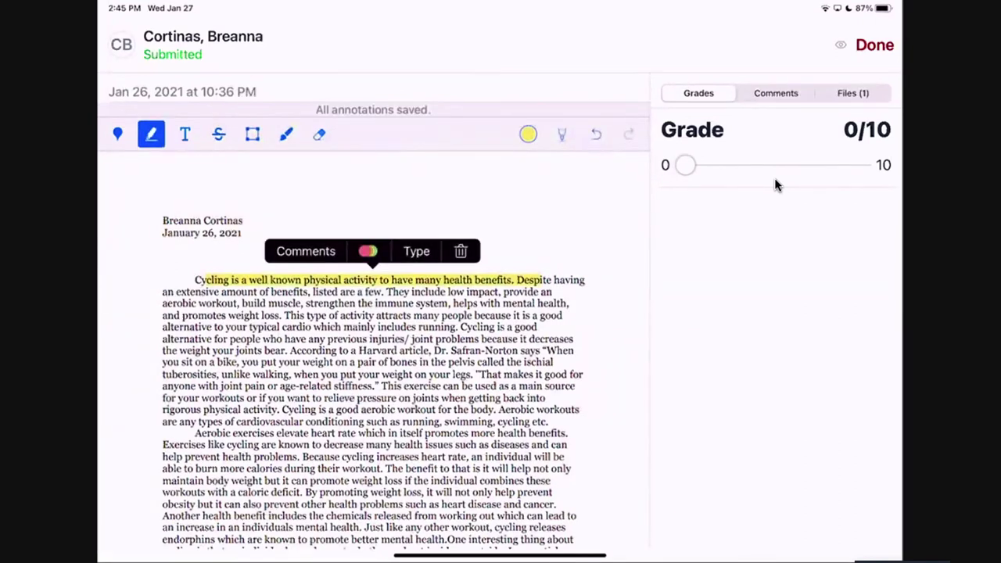
{"action": "left_click", "coordinate": [306, 251]}
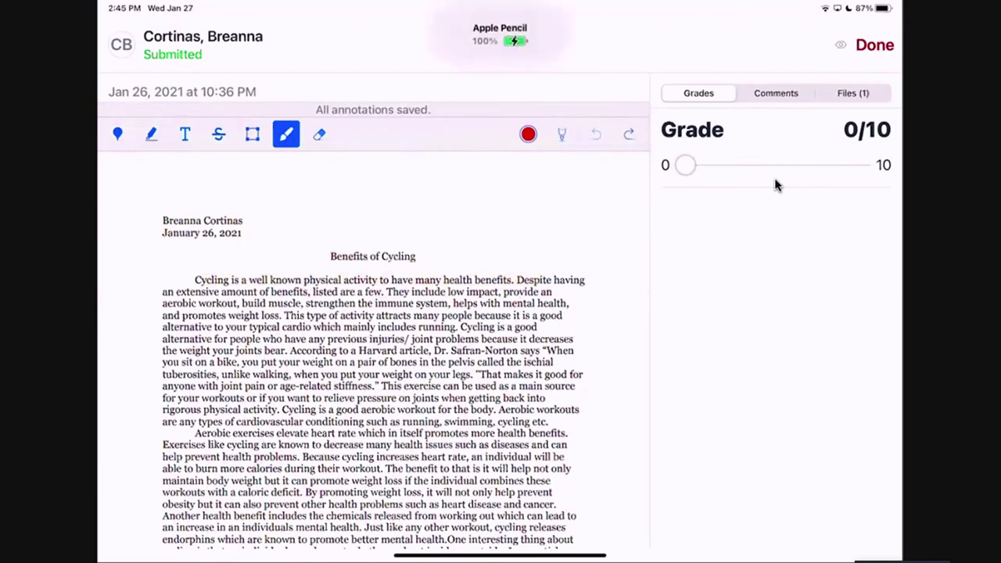
{"action": "key", "text": "Escape"}
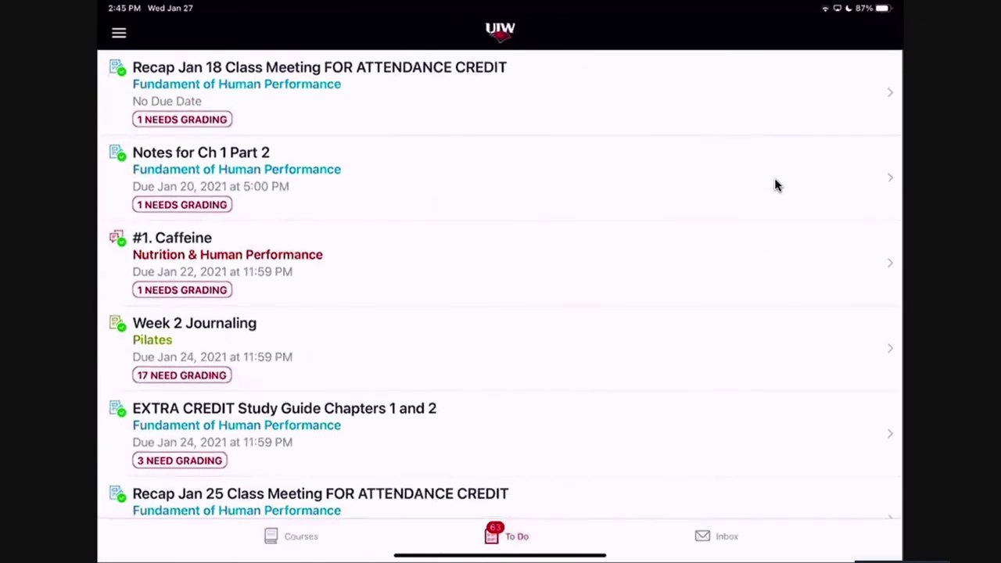
- Open the modules of the Exercise Physiology 01 Sp 20 course from the course list
{"action": "key", "text": "super+1"}
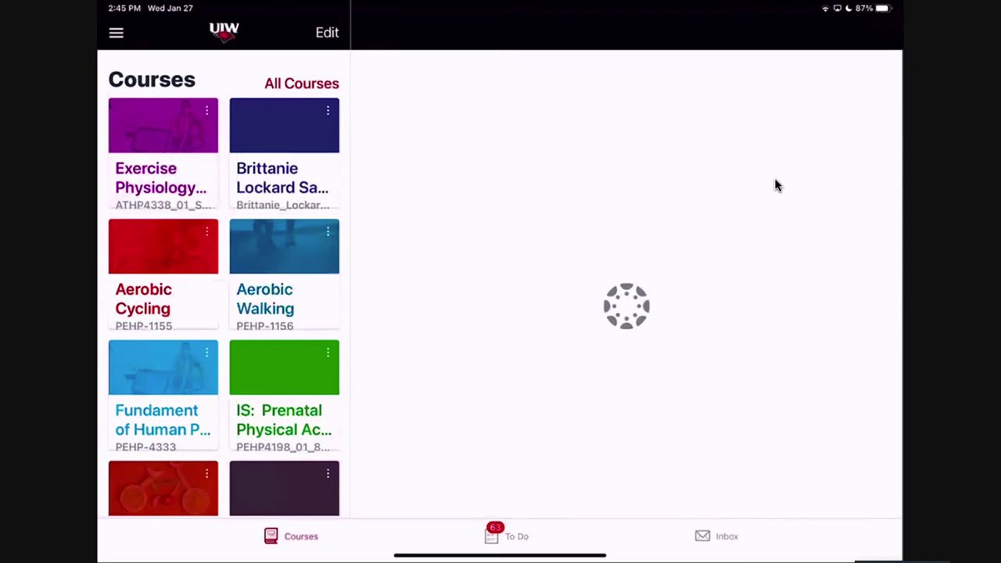
{"action": "key", "text": "Return"}
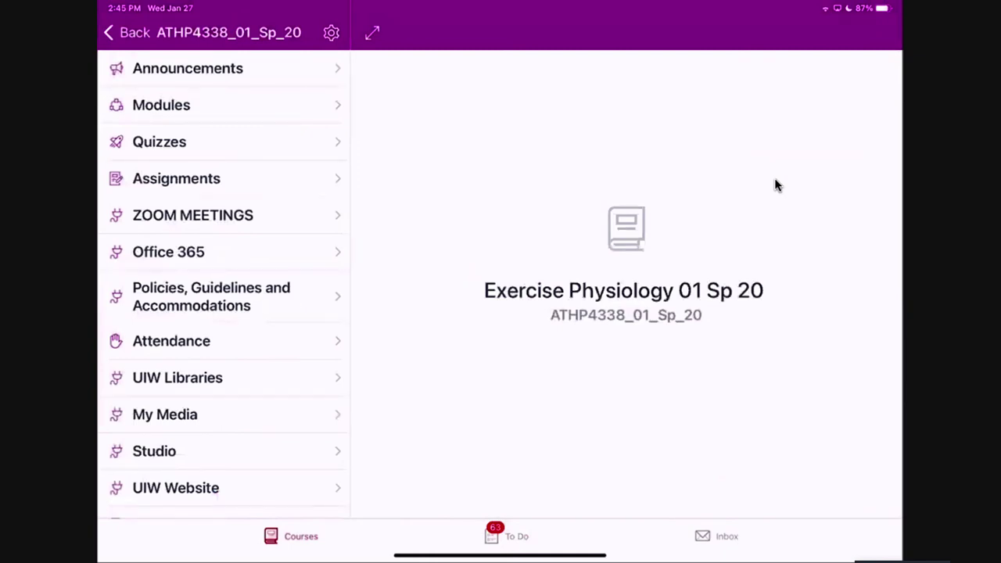
{"action": "key", "text": "Return"}
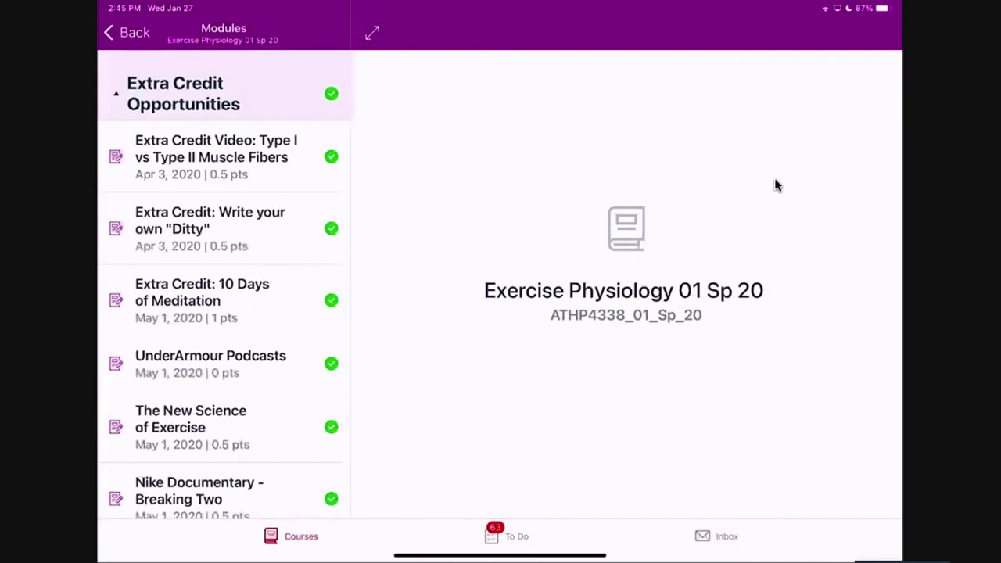
- Collapse the modules above Chapter 3: Bioenergetics and view its ATHP 4338 Full Chapter 3 Students.pptx file and 1-27-20 Exit Slip
{"action": "key", "text": "Return"}
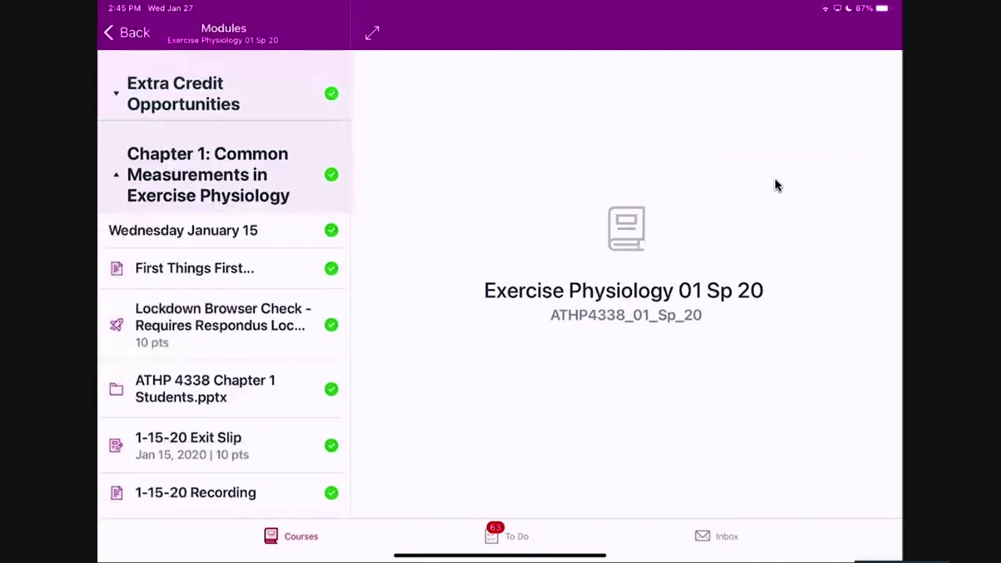
{"action": "key", "text": "Return"}
{"action": "key", "text": "Return"}
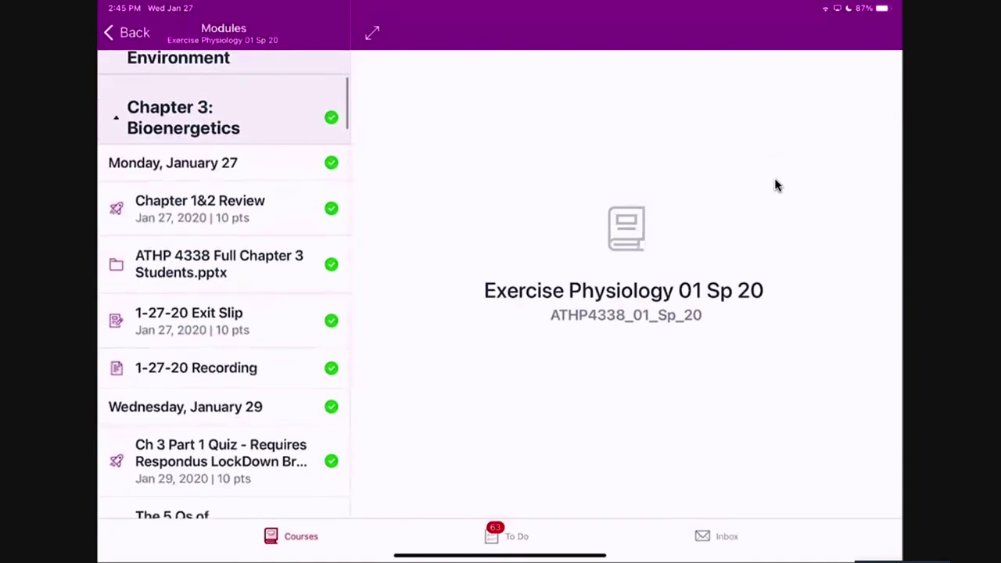
{"action": "key", "text": "Return"}
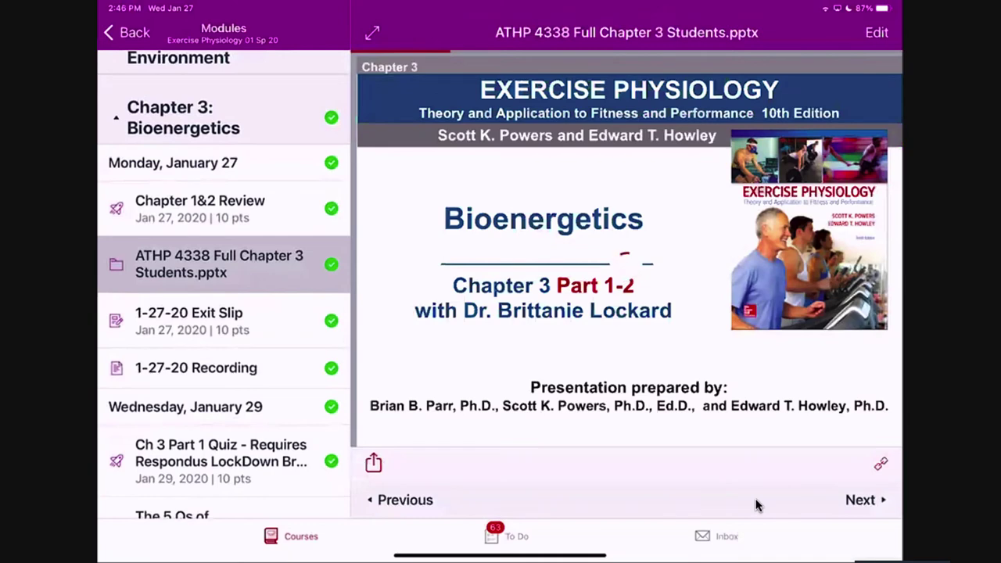
{"action": "scroll", "coordinate": [757, 505], "scroll_direction": "right", "scroll_amount": 3}
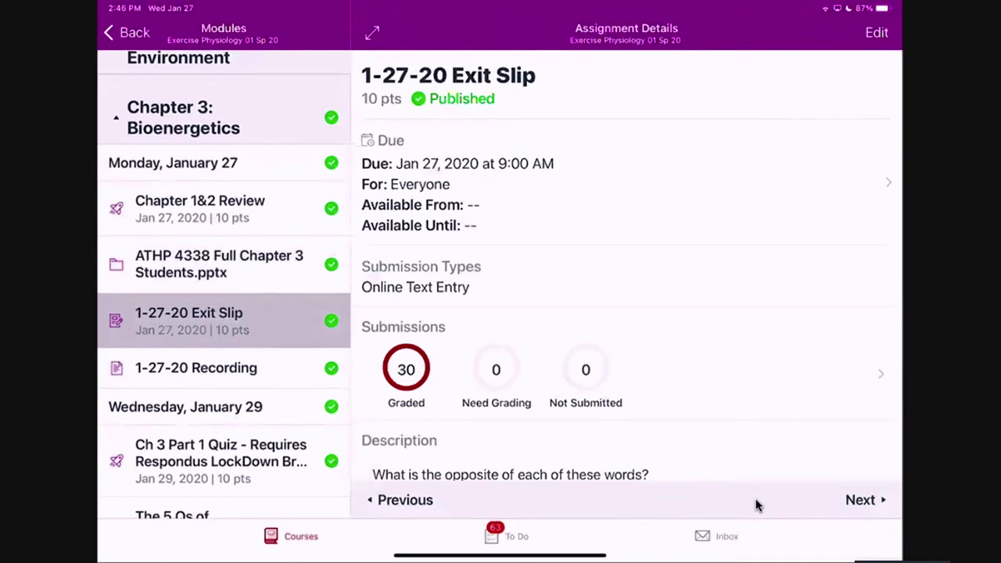
{"action": "left_click", "coordinate": [755, 504]}
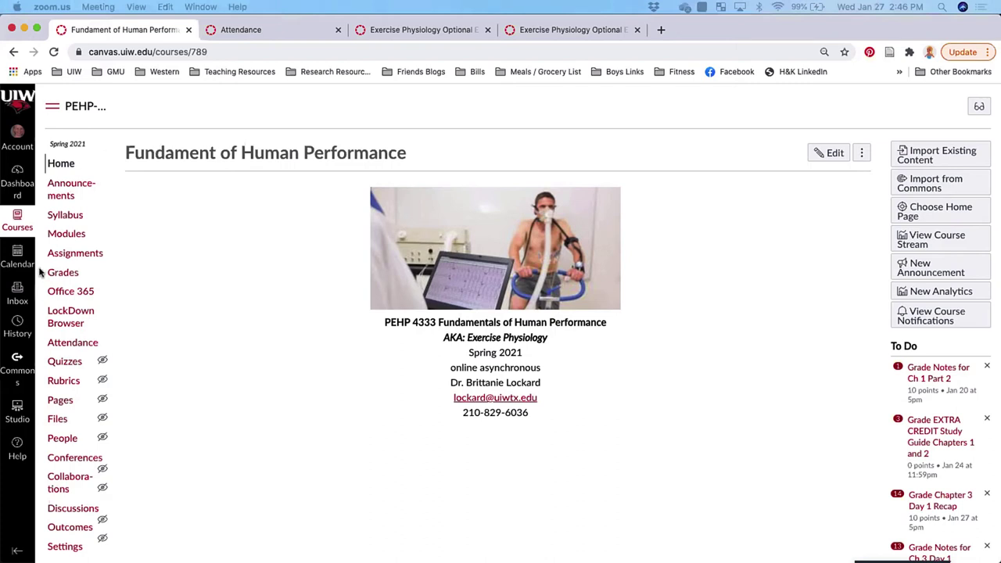
- Open the Fundament of Human Performance assignments in Chrome, and check the new assignment group's name and grade percentage fields without saving
{"action": "left_click", "coordinate": [75, 255]}
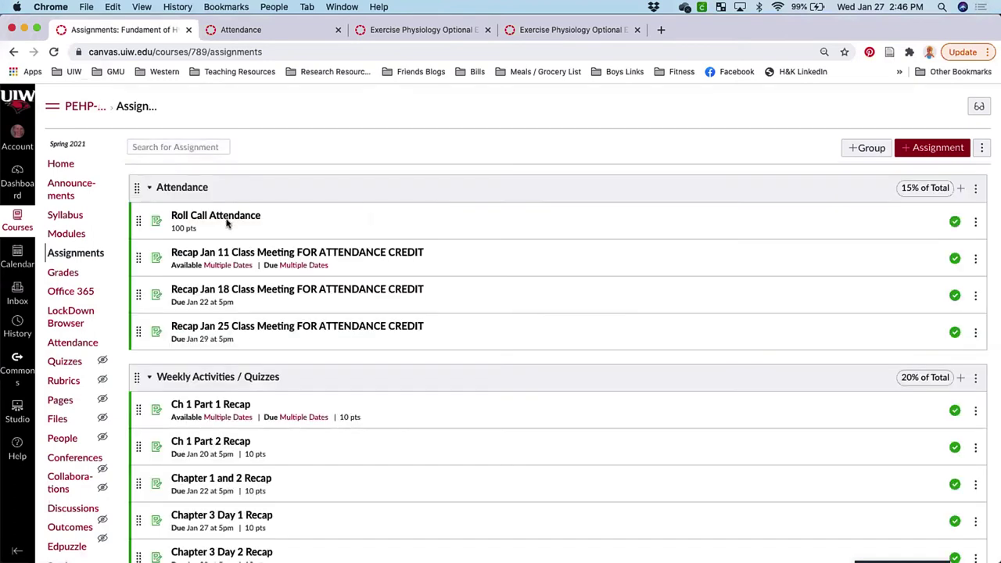
{"action": "left_click", "coordinate": [872, 149]}
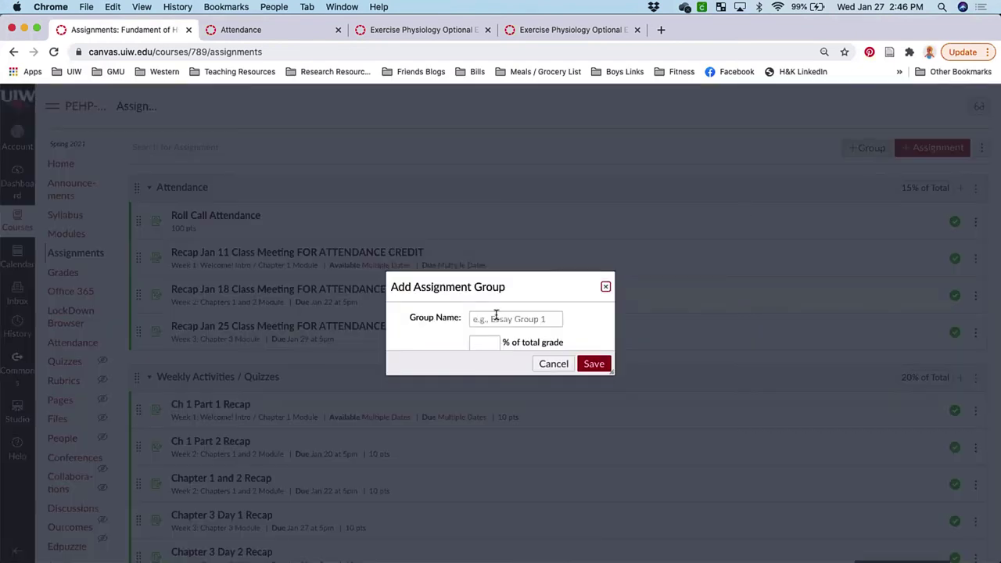
{"action": "scroll", "coordinate": [509, 321], "scroll_direction": "down", "scroll_amount": 1}
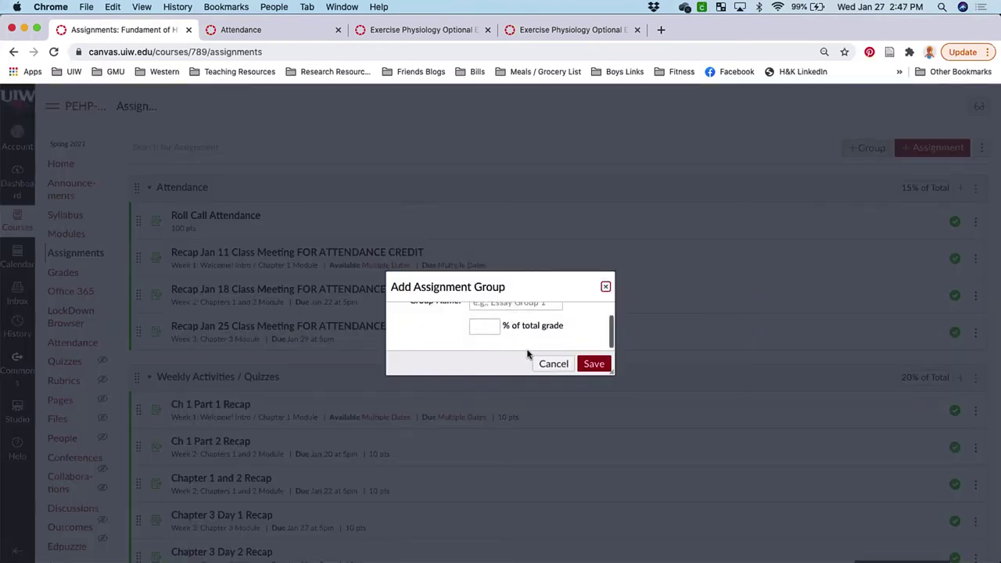
{"action": "left_click", "coordinate": [550, 367]}
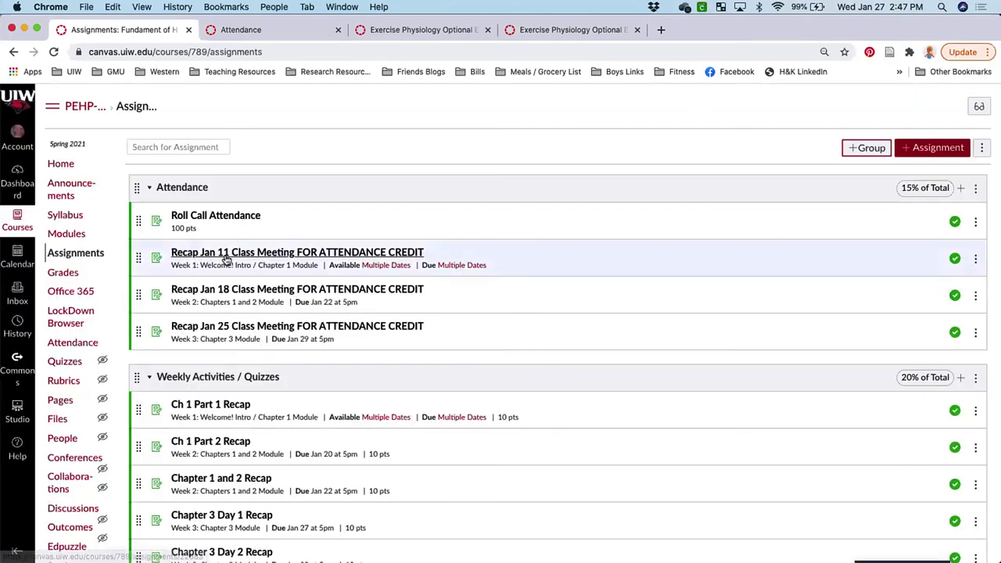
- Move the Recap Jan 25 Class Meeting assignment into Weekly Activities / Quizzes and back to the end of the Attendance group
{"action": "scroll", "coordinate": [172, 262], "scroll_direction": "down", "scroll_amount": 2}
{"action": "mouse_move", "coordinate": [139, 256]}
{"action": "left_mouse_down"}
{"action": "mouse_move", "coordinate": [139, 342]}
{"action": "mouse_move", "coordinate": [140, 244]}
{"action": "left_mouse_up"}
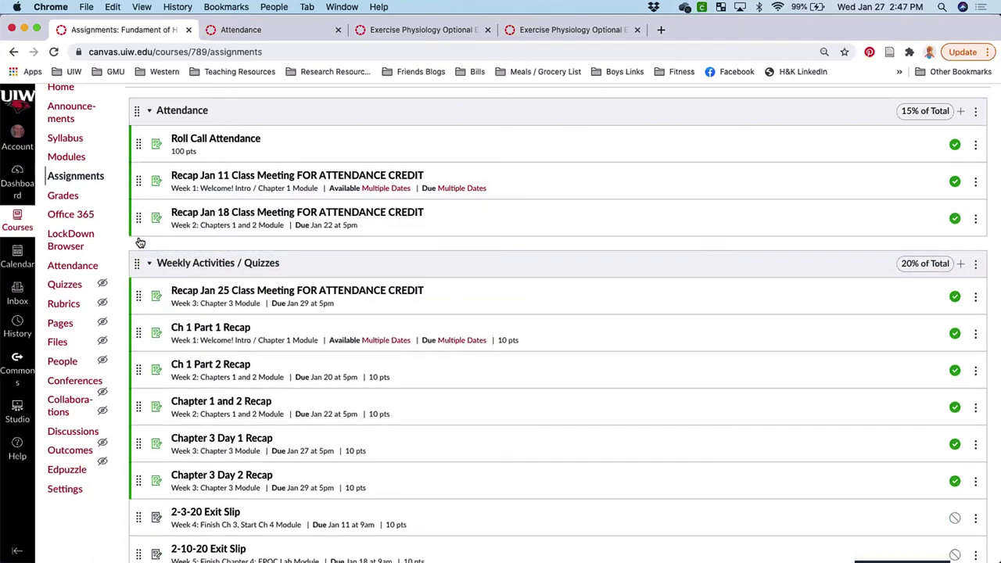
{"action": "left_click_drag", "start_coordinate": [138, 294], "coordinate": [139, 229]}
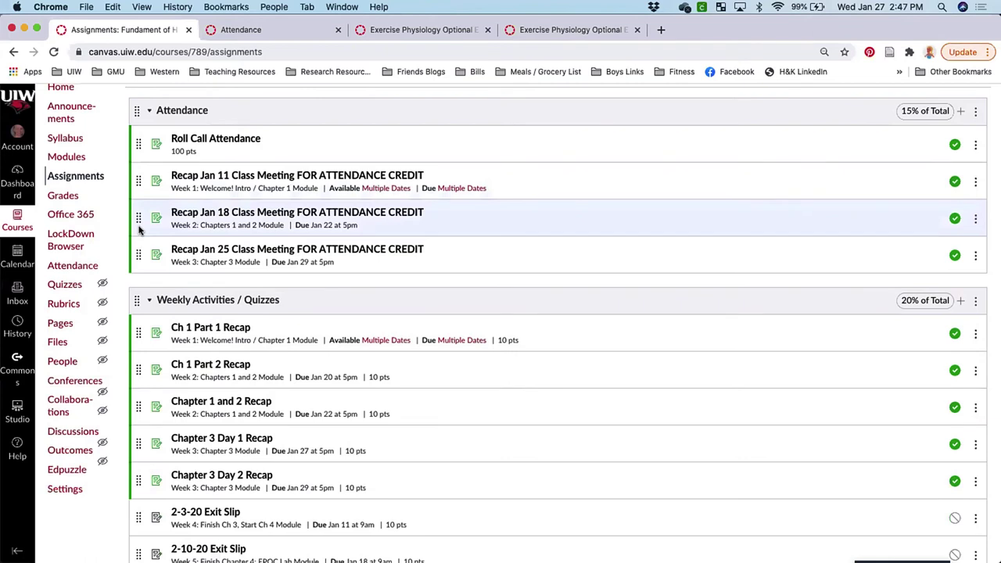
- View the Fundament of Human Performance modules, and open the navigation options in the course settings
{"action": "left_click", "coordinate": [61, 160]}
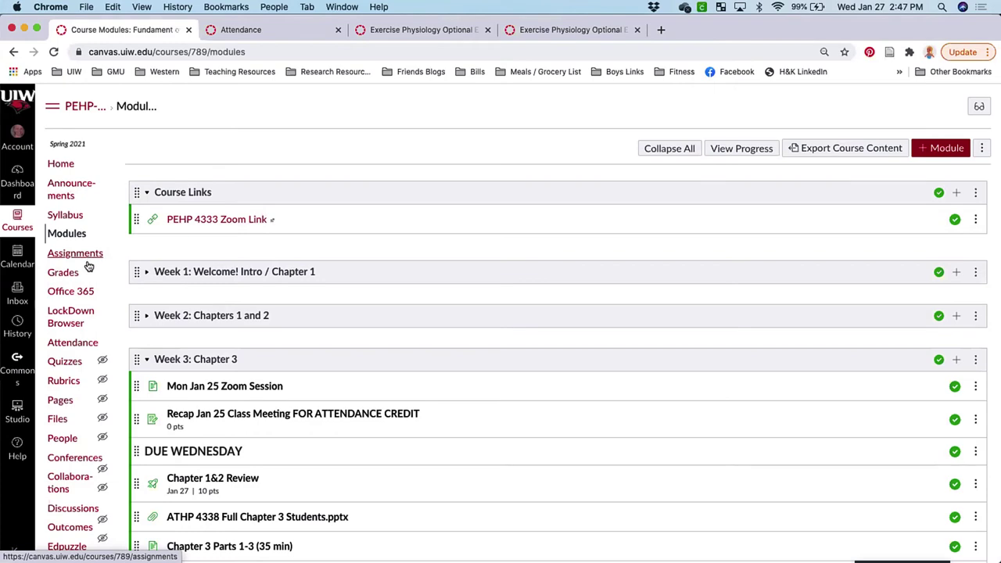
{"action": "scroll", "coordinate": [88, 266], "scroll_direction": "down", "scroll_amount": 3}
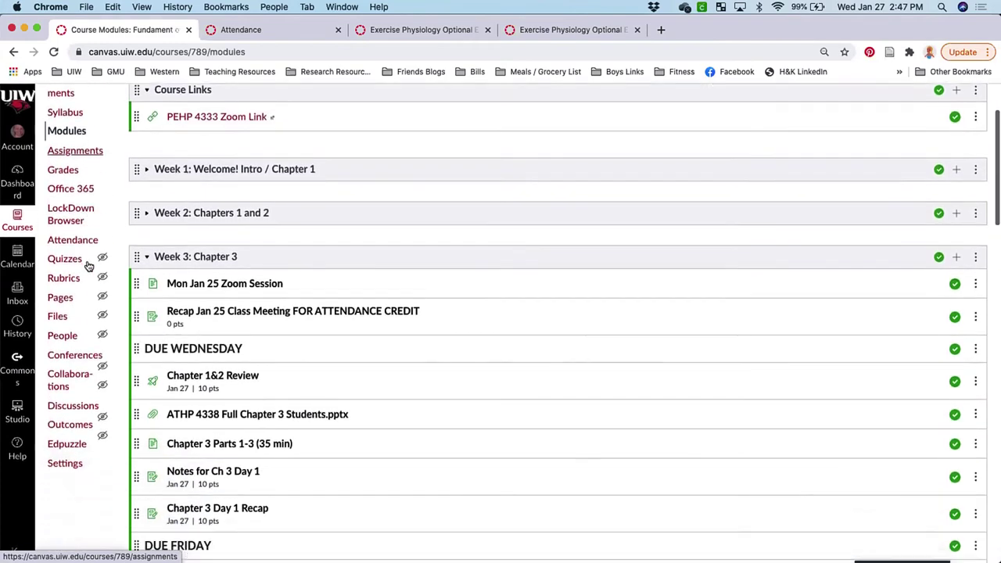
{"action": "scroll", "coordinate": [86, 274], "scroll_direction": "down", "scroll_amount": 5}
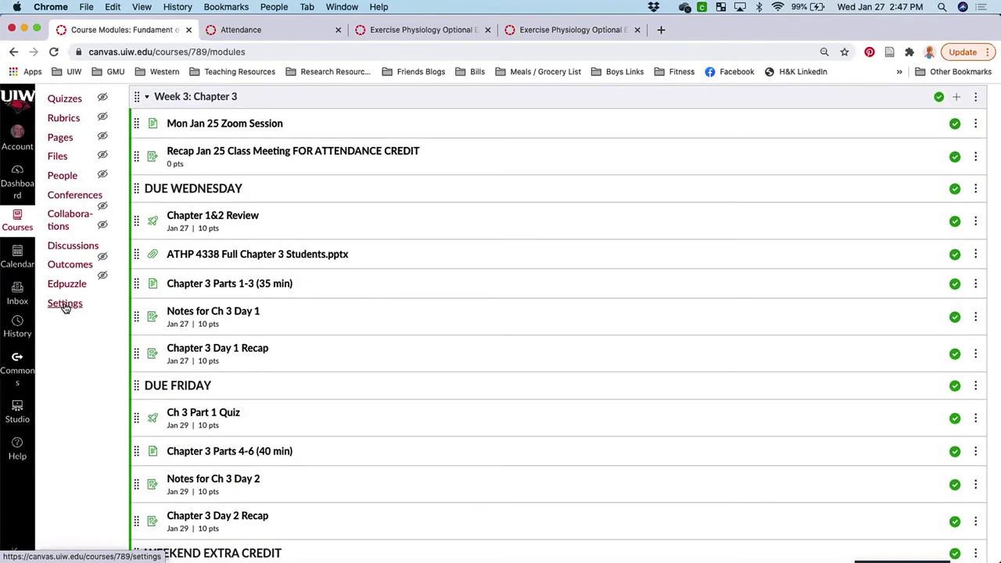
{"action": "left_click", "coordinate": [65, 304]}
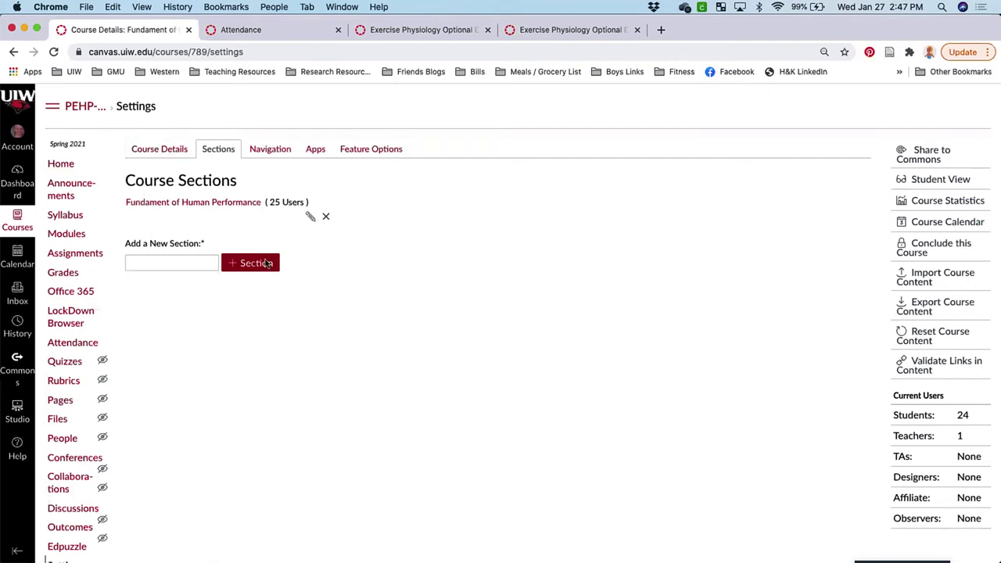
{"action": "left_click", "coordinate": [269, 150]}
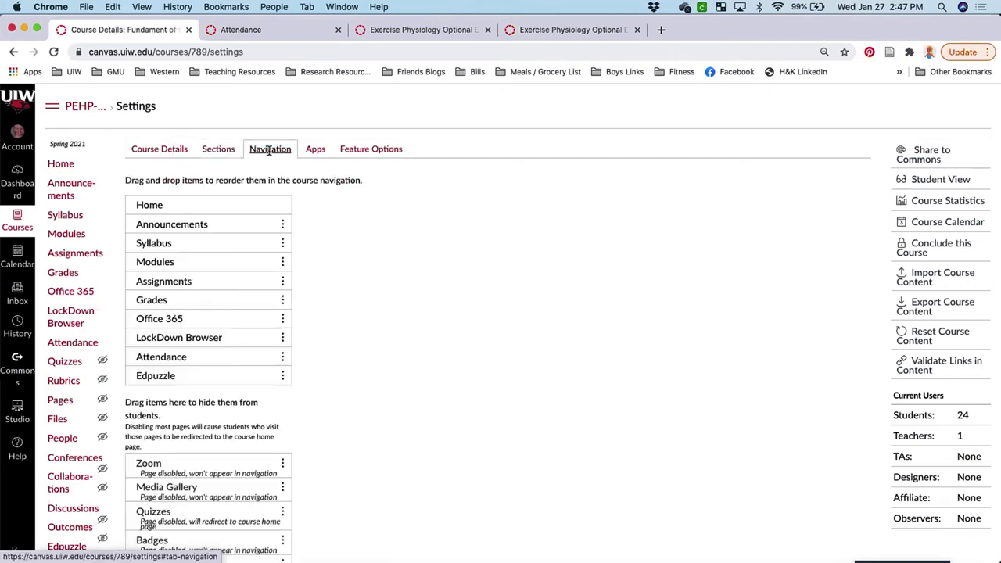
- Move Edpuzzle to the items hidden from students, and move Rubrics to the end of the visible course navigation items
{"action": "scroll", "coordinate": [371, 322], "scroll_direction": "down", "scroll_amount": 2}
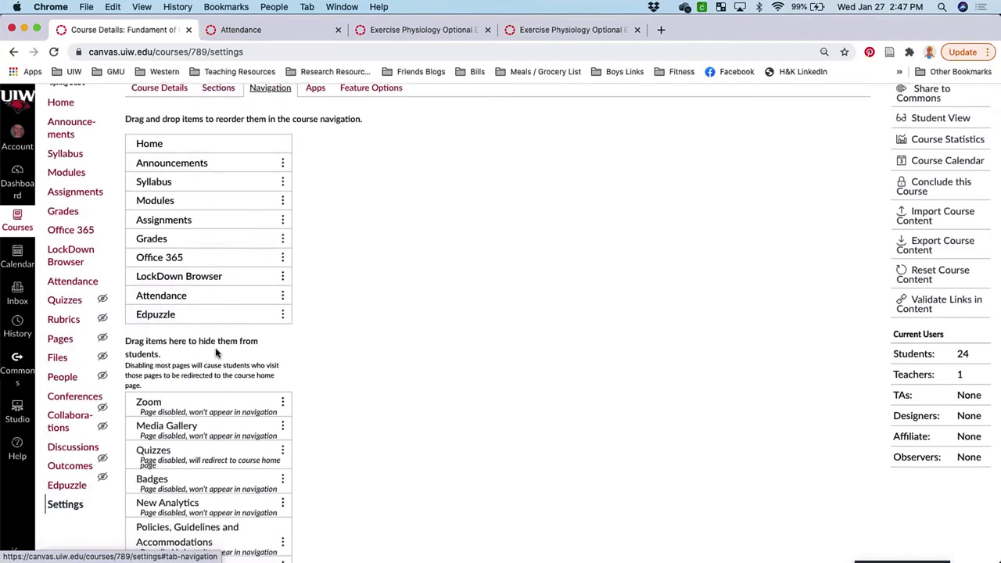
{"action": "scroll", "coordinate": [218, 353], "scroll_direction": "down", "scroll_amount": 2}
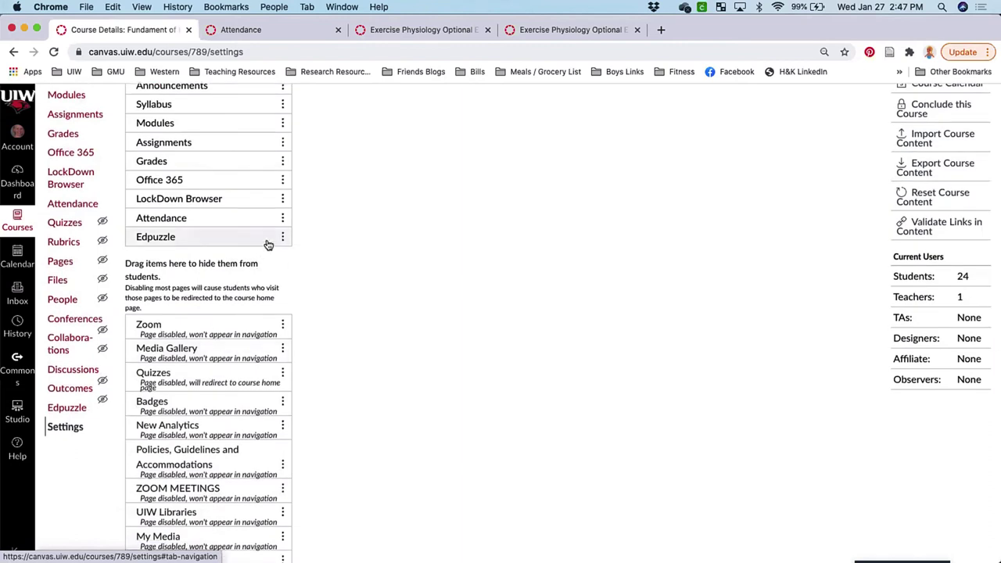
{"action": "left_click_drag", "start_coordinate": [268, 244], "coordinate": [272, 323]}
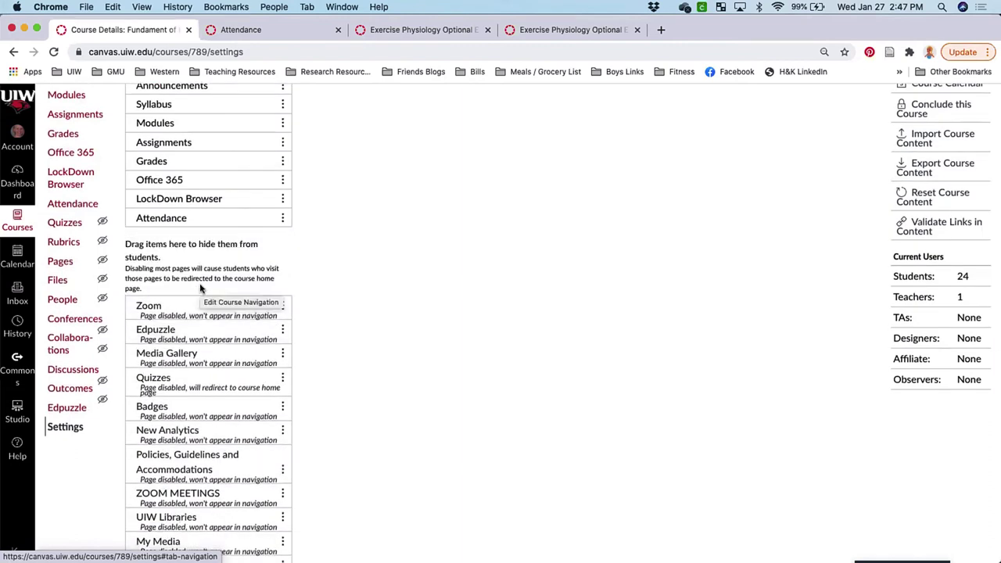
{"action": "scroll", "coordinate": [200, 289], "scroll_direction": "down", "scroll_amount": 5}
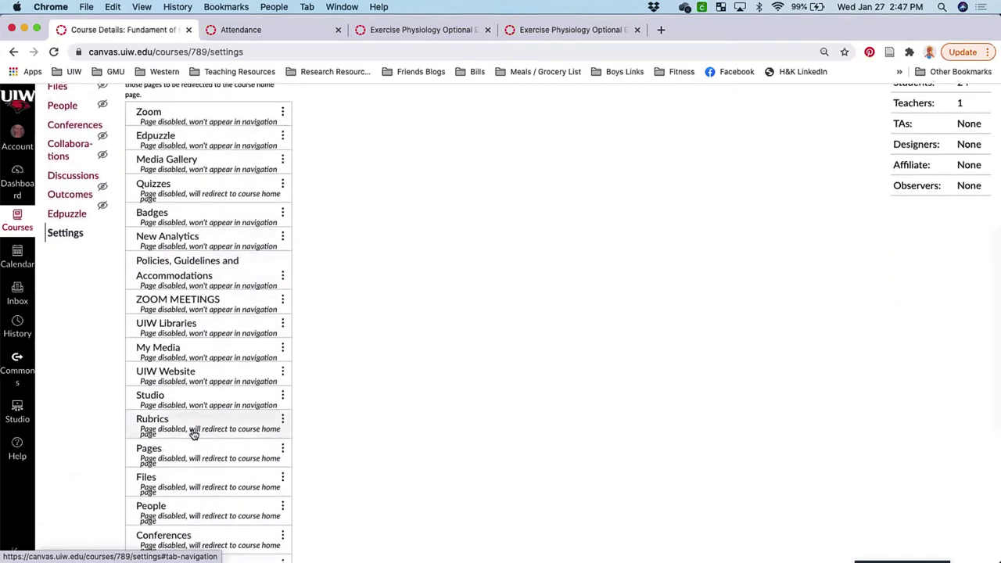
{"action": "left_click_drag", "start_coordinate": [194, 435], "coordinate": [162, 151]}
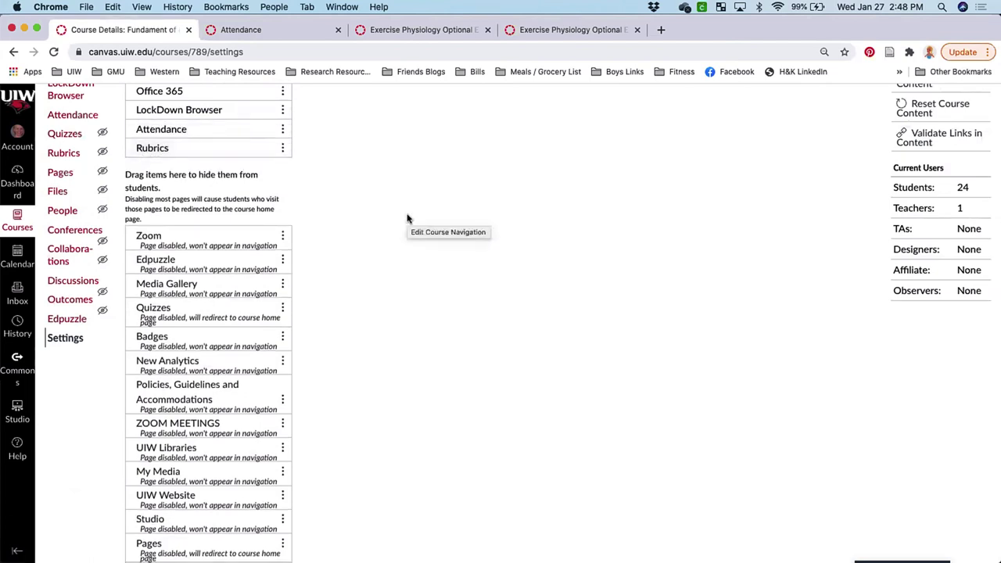
- Review the full navigation list and try moving LockDown Browser higher among the visible items without saving
{"action": "scroll", "coordinate": [365, 243], "scroll_direction": "down", "scroll_amount": 10}
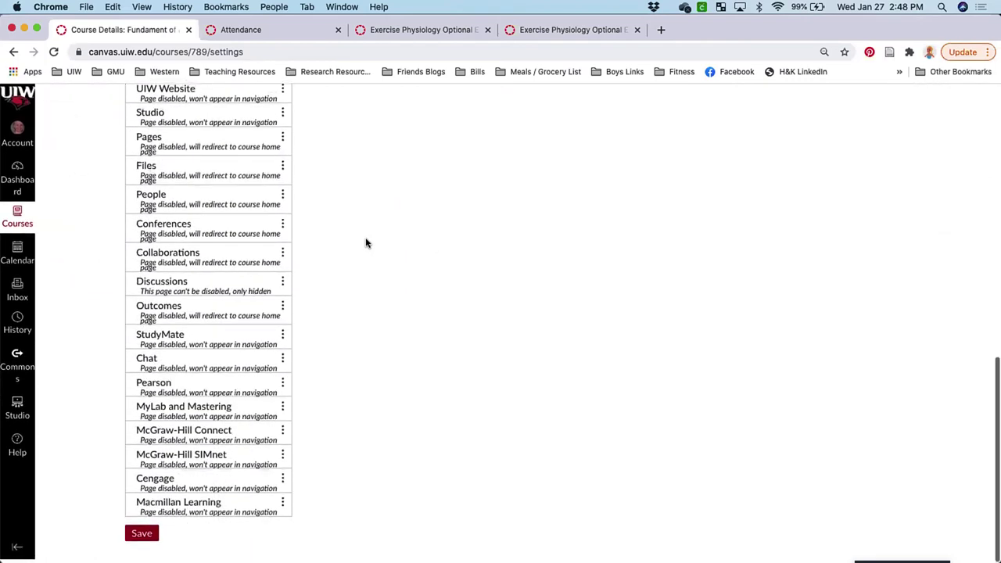
{"action": "scroll", "coordinate": [365, 243], "scroll_direction": "up", "scroll_amount": 10}
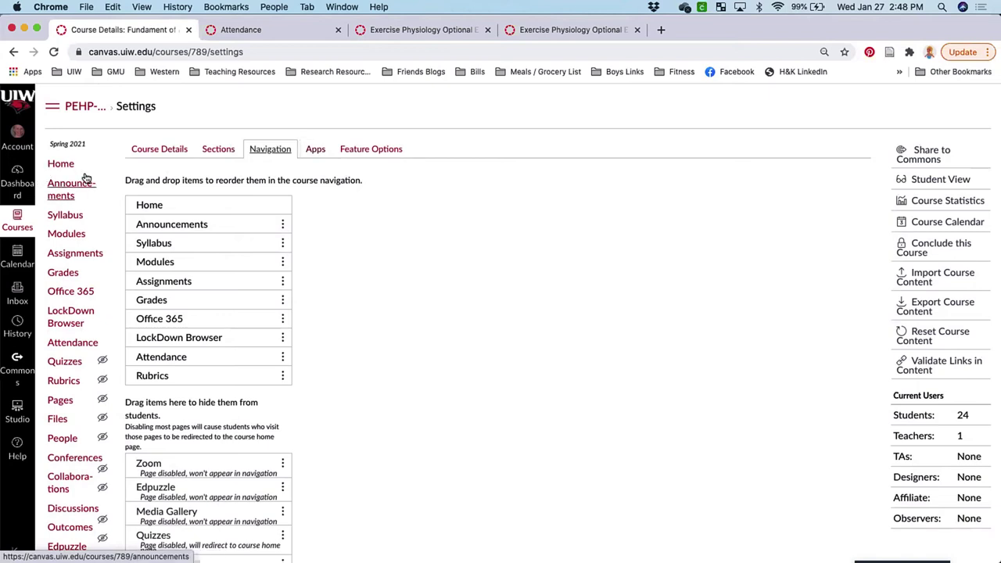
{"action": "left_click_drag", "start_coordinate": [188, 329], "coordinate": [208, 297]}
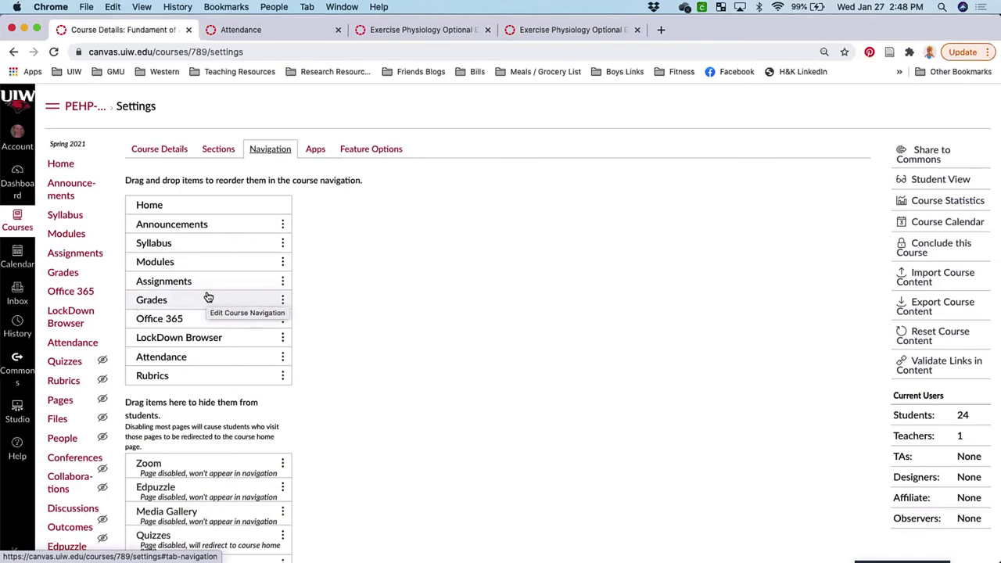
- Return to the course modules and collapse all of them
{"action": "left_click", "coordinate": [63, 234]}
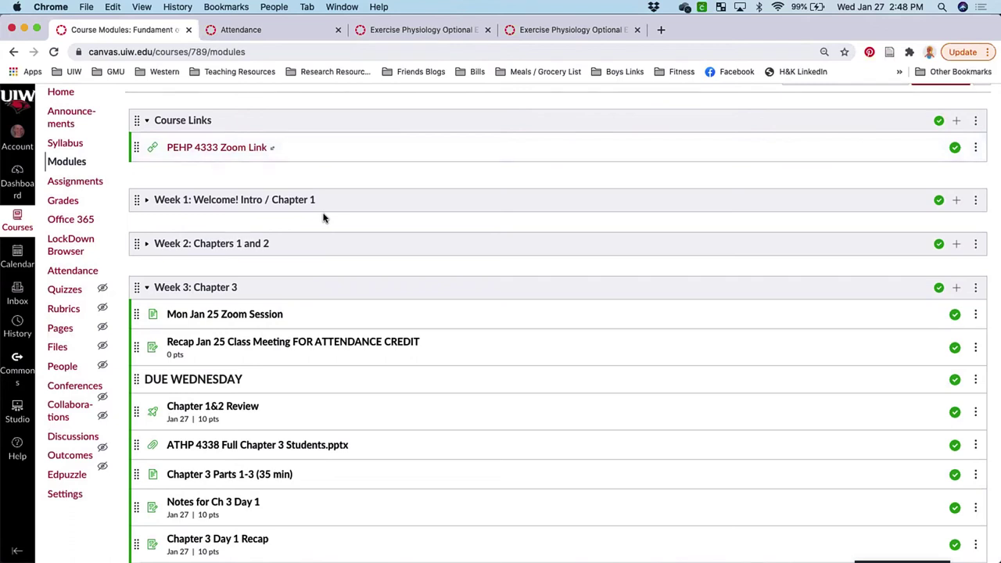
{"action": "scroll", "coordinate": [324, 218], "scroll_direction": "up", "scroll_amount": 2}
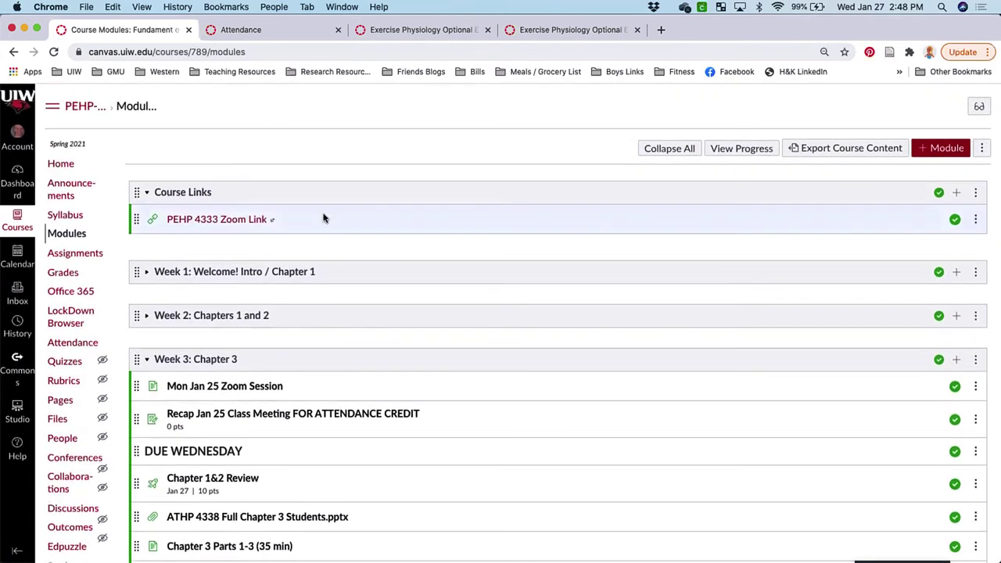
{"action": "left_click", "coordinate": [659, 149]}
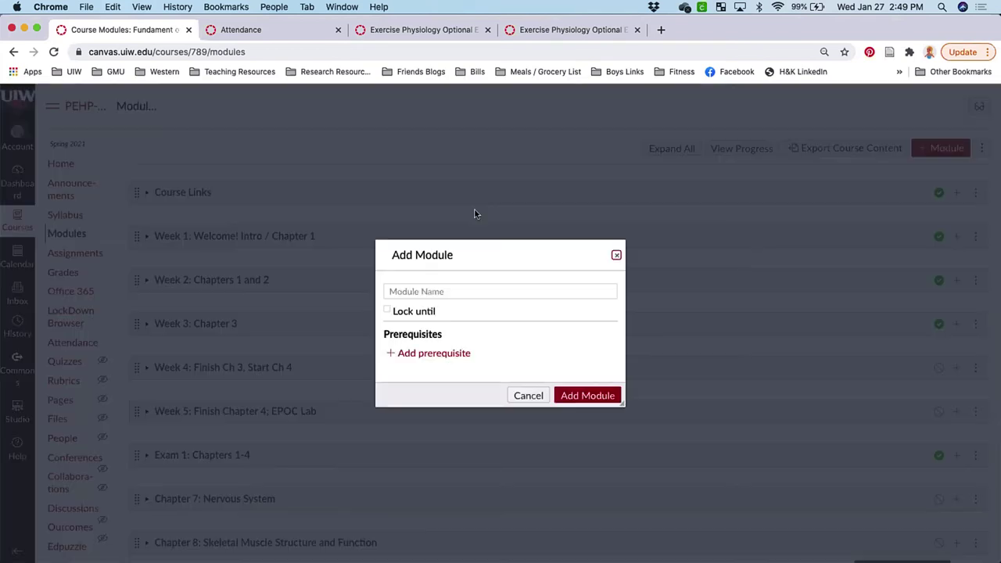
- Add a module named New module to the course
{"action": "left_click", "coordinate": [405, 291]}
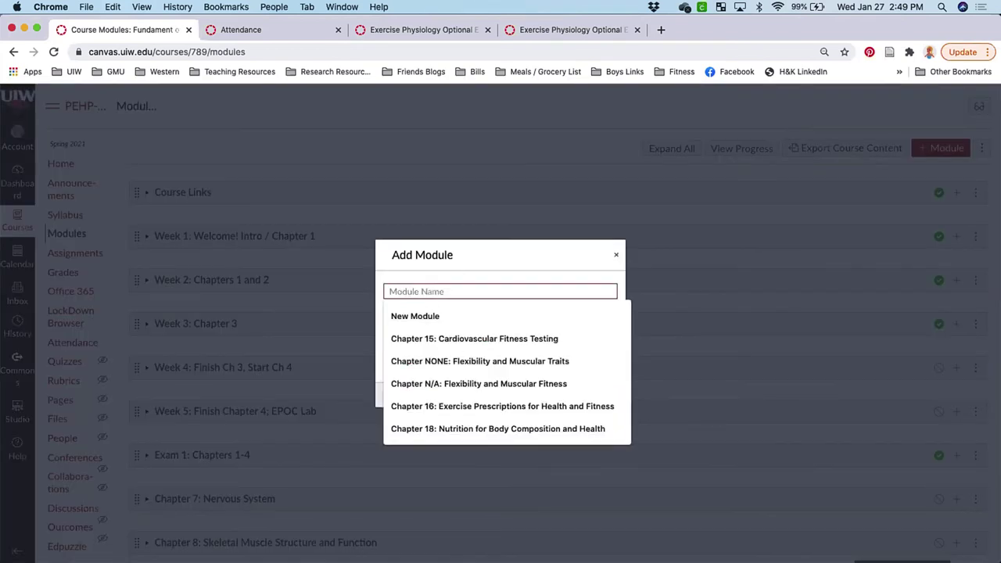
{"action": "type", "text": "New modules"}
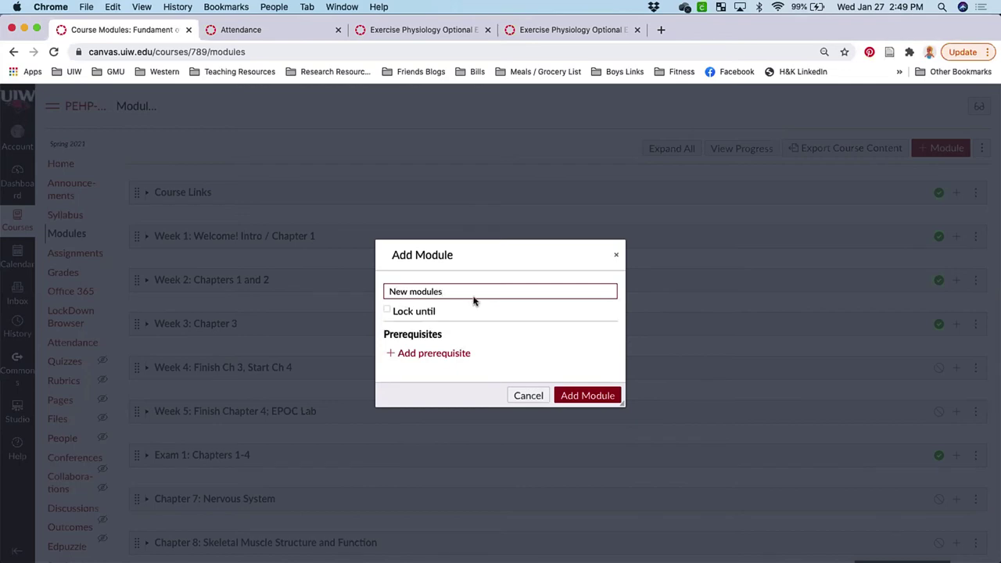
{"action": "key", "text": "BackSpace"}
{"action": "left_click", "coordinate": [586, 396]}
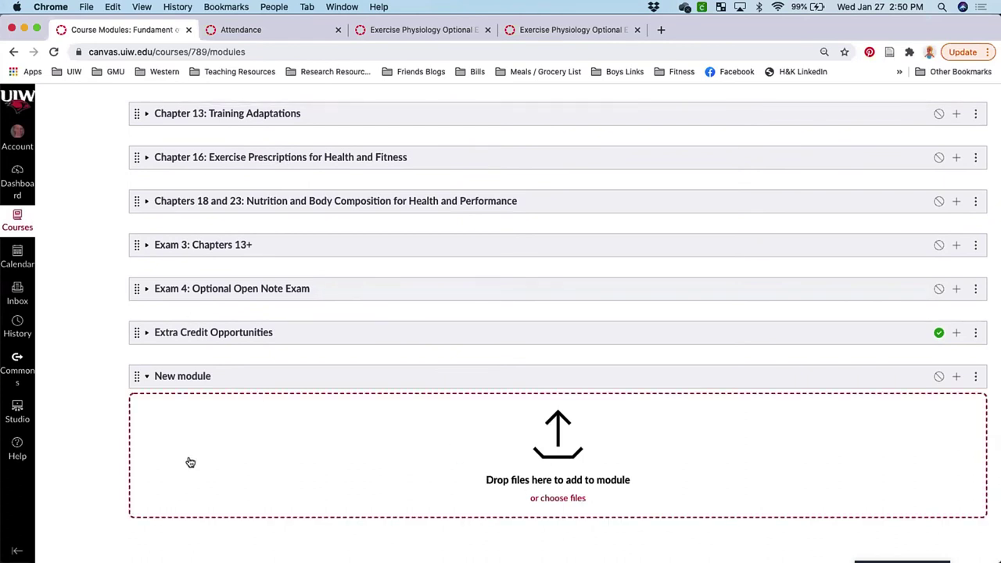
- Add a new page named Intro to Chapter 4 to New module
{"action": "left_click", "coordinate": [956, 378]}
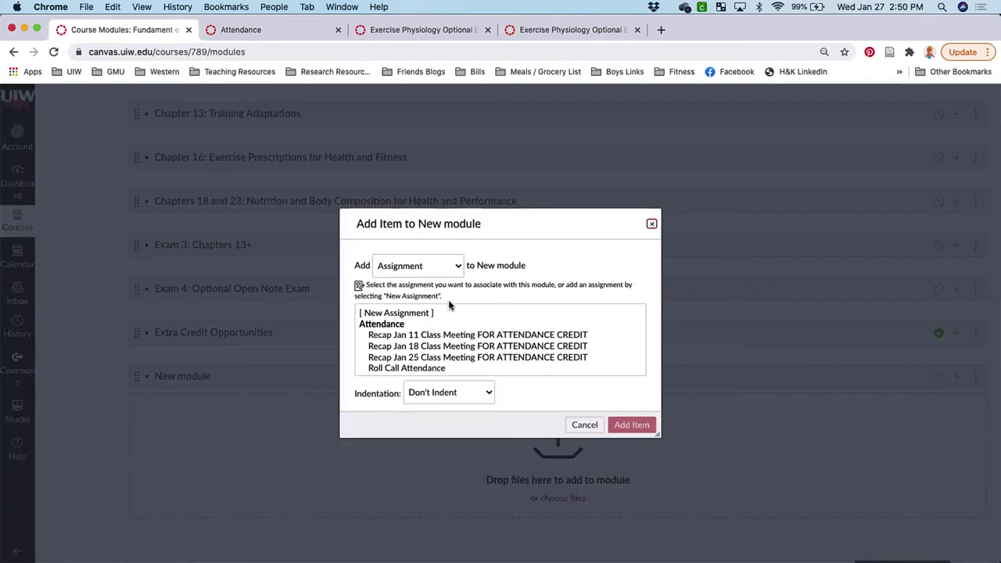
{"action": "left_click", "coordinate": [420, 266]}
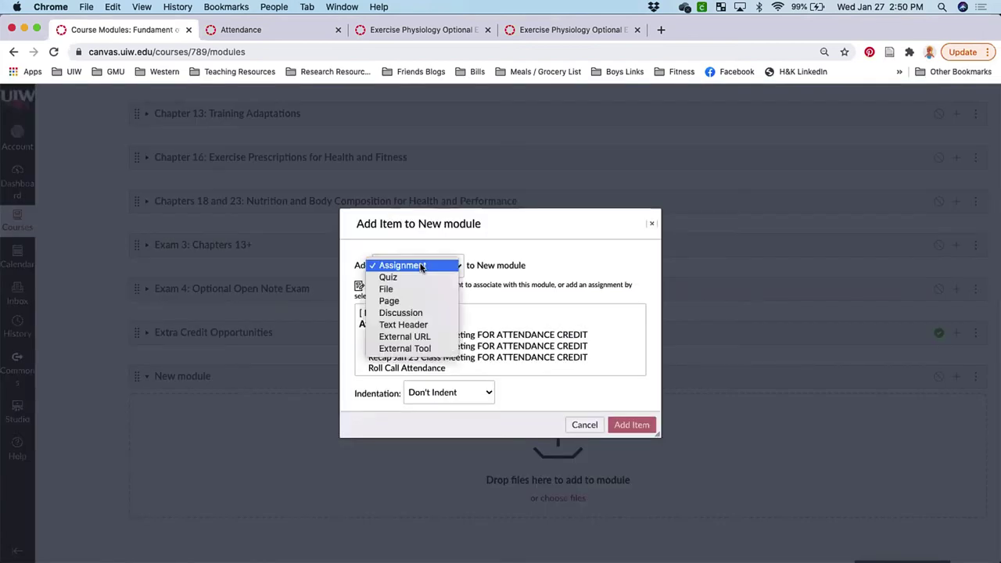
{"action": "left_click", "coordinate": [411, 302]}
{"action": "left_click", "coordinate": [383, 313]}
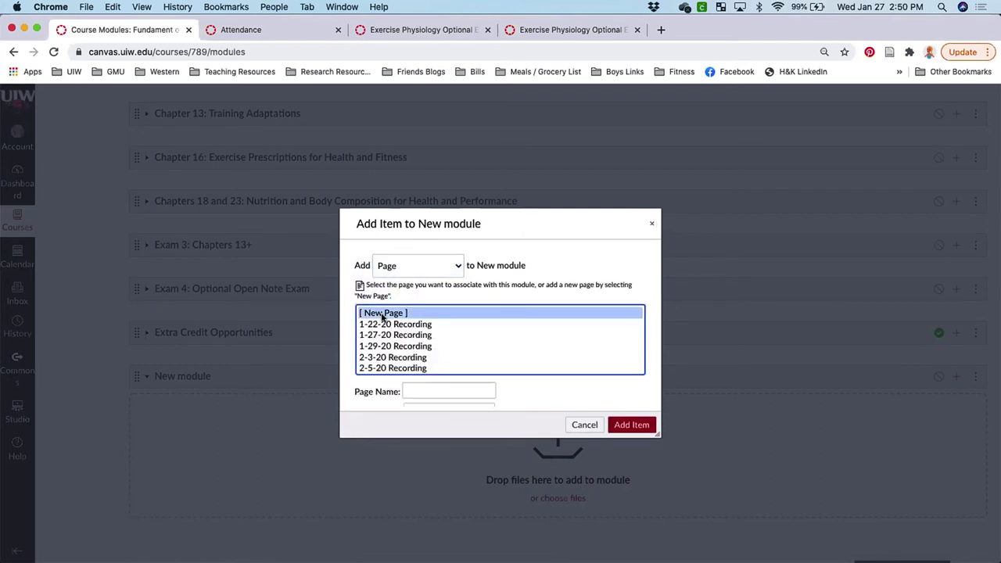
{"action": "left_click", "coordinate": [420, 392]}
{"action": "type", "text": "I"}
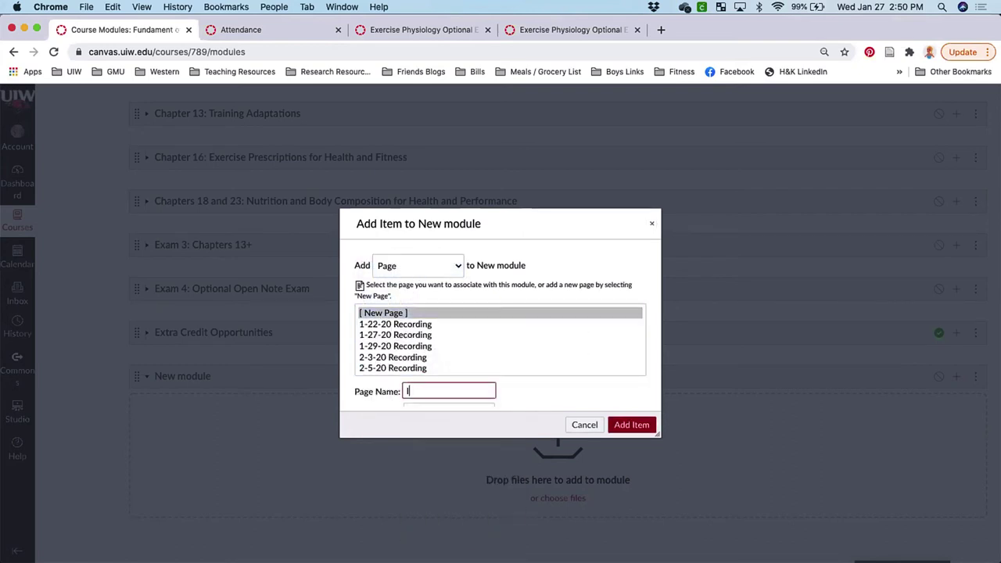
{"action": "type", "text": "ntro to Chapter 4"}
{"action": "left_click", "coordinate": [619, 425]}
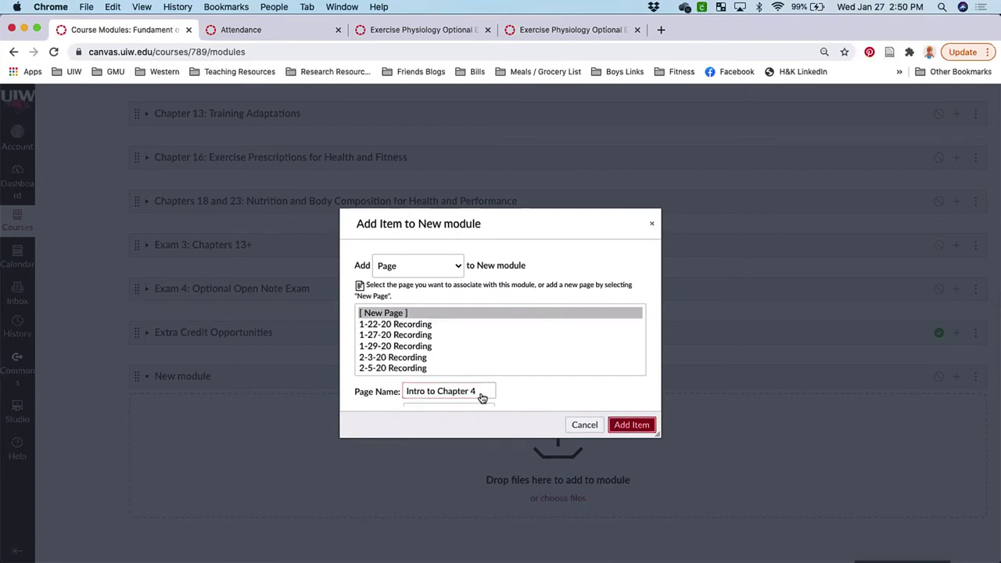
- Edit the Intro to Chapter 4 page to contain the text "here's what we'll be learning..." and save it unpublished
{"action": "left_click", "coordinate": [179, 405]}
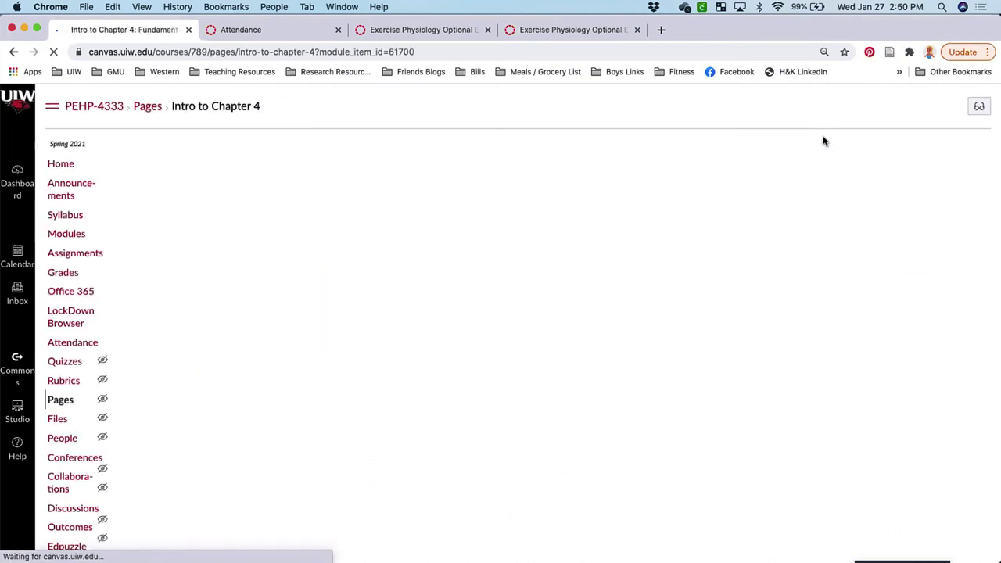
{"action": "left_click", "coordinate": [942, 149]}
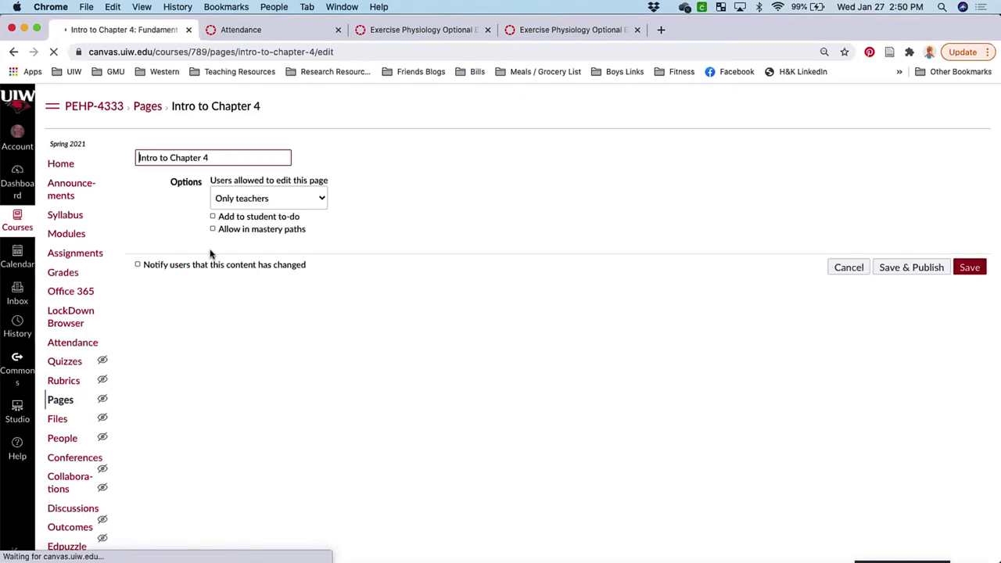
{"action": "left_click", "coordinate": [199, 279]}
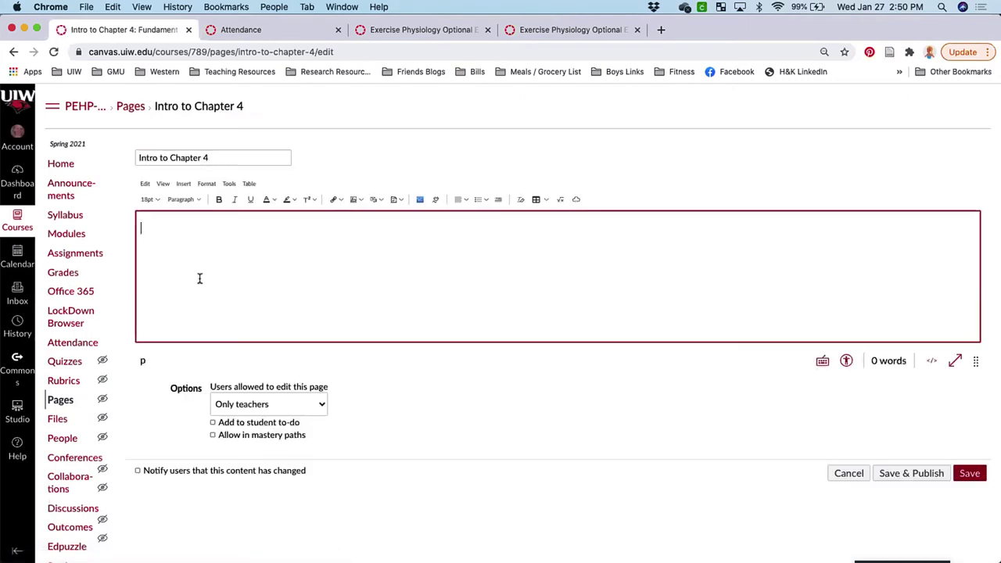
{"action": "type", "text": "here's what we'll be le"}
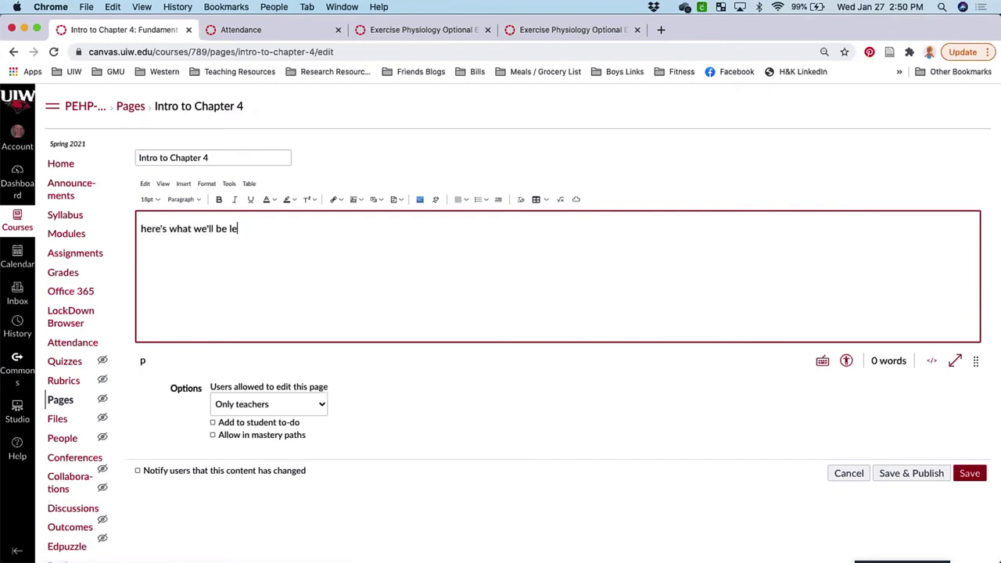
{"action": "type", "text": "arning..."}
{"action": "left_click", "coordinate": [968, 473]}
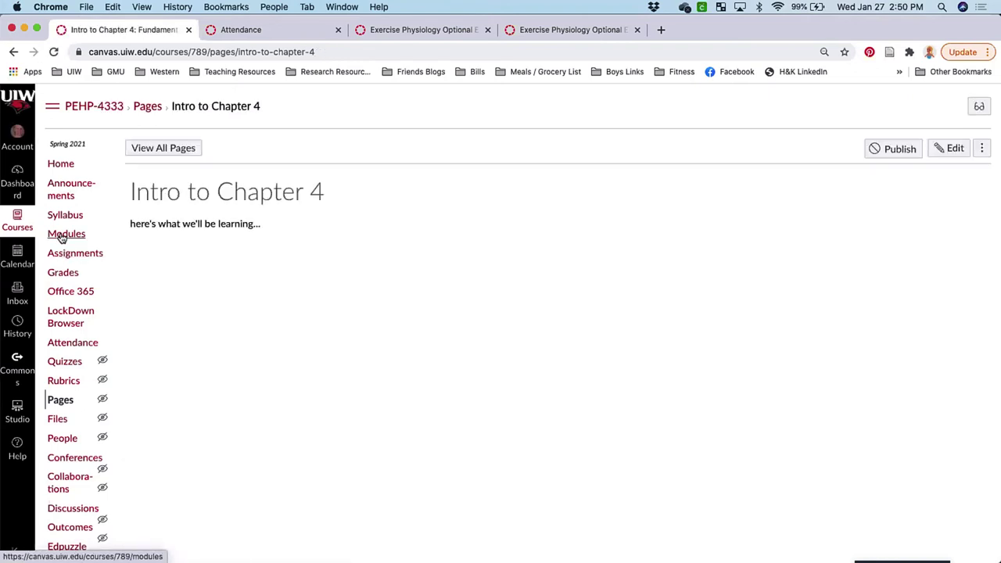
- Return to the course modules and add the existing Chapter 7 Vocab Quiz to New module
{"action": "left_click", "coordinate": [62, 236]}
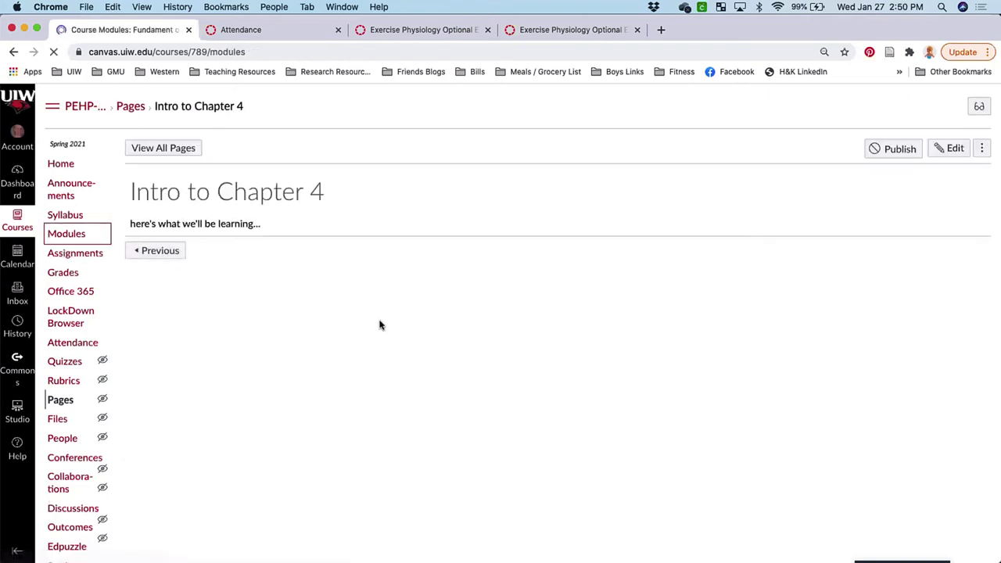
{"action": "scroll", "coordinate": [380, 324], "scroll_direction": "down", "scroll_amount": 20}
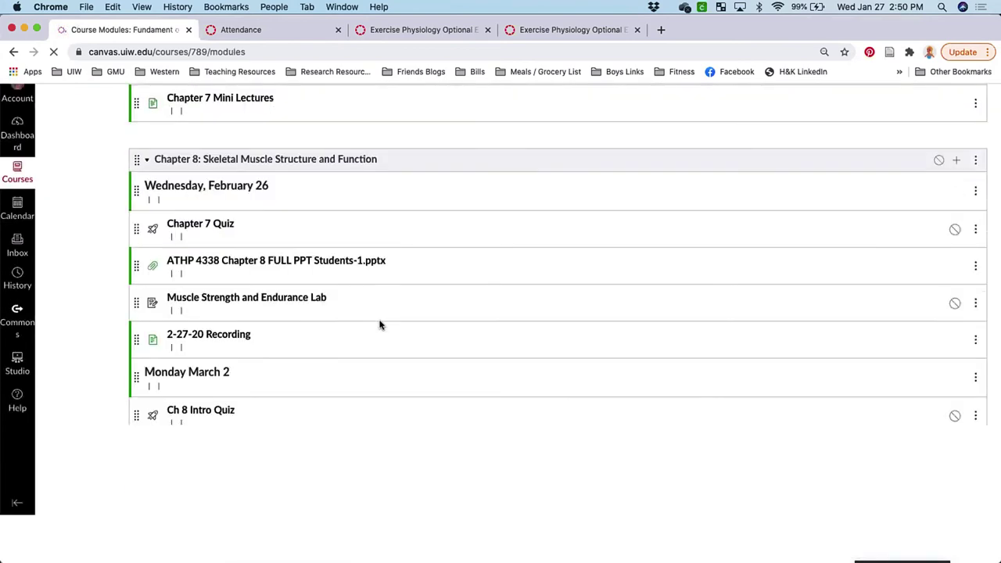
{"action": "scroll", "coordinate": [286, 270], "scroll_direction": "down", "scroll_amount": 15}
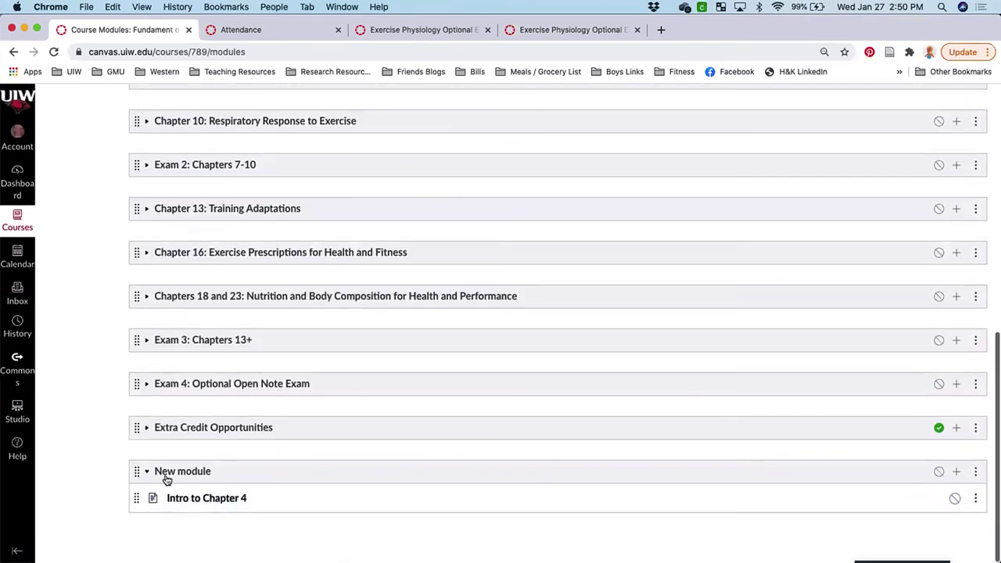
{"action": "left_click", "coordinate": [956, 472]}
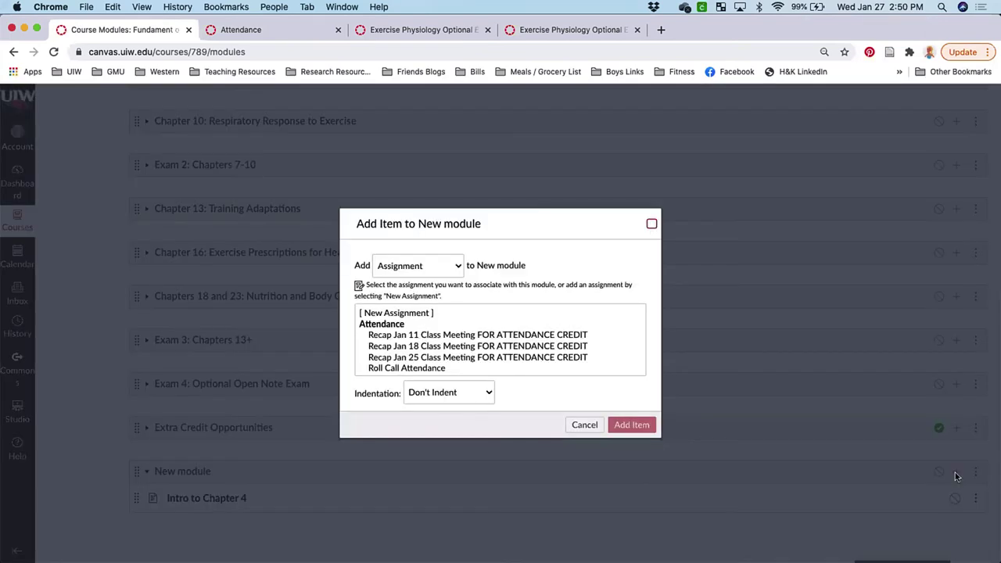
{"action": "left_click", "coordinate": [412, 269]}
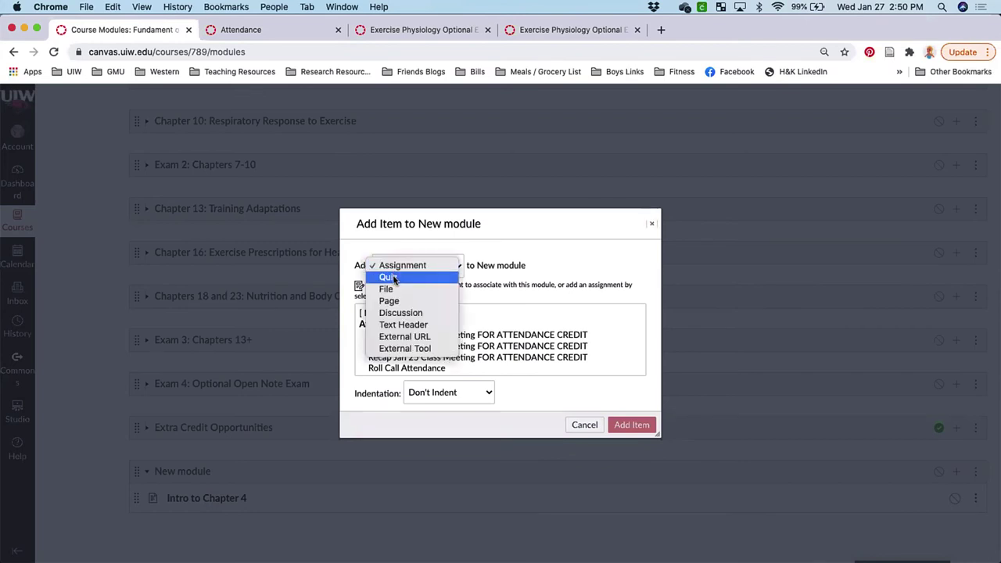
{"action": "left_click", "coordinate": [389, 278]}
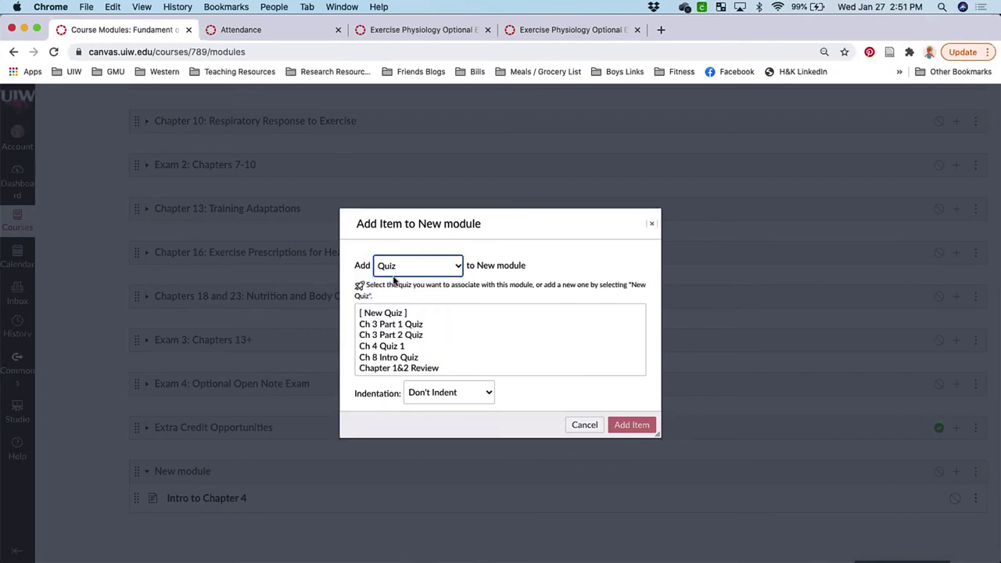
{"action": "scroll", "coordinate": [382, 356], "scroll_direction": "down", "scroll_amount": 3}
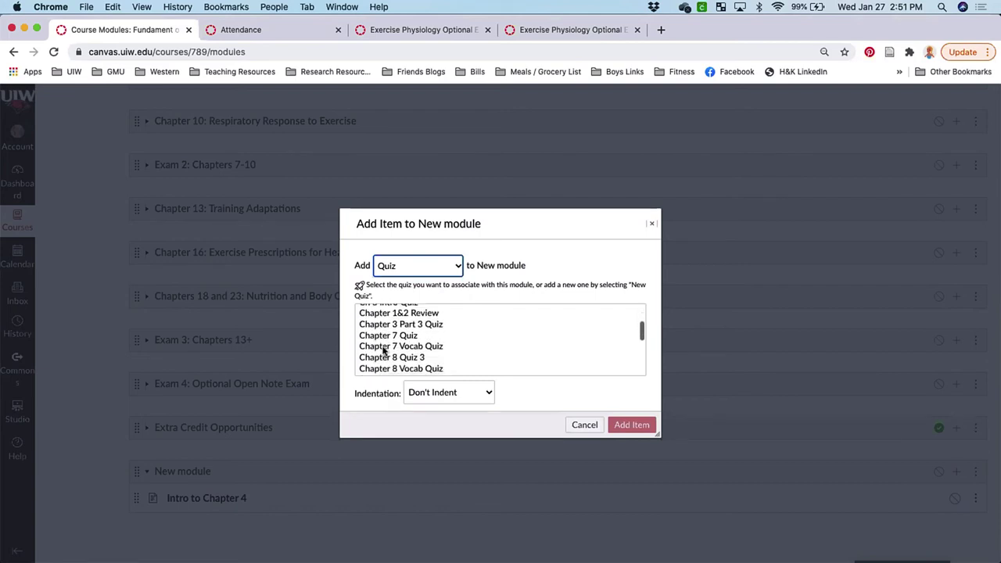
{"action": "left_click", "coordinate": [383, 350]}
{"action": "left_click", "coordinate": [634, 426]}
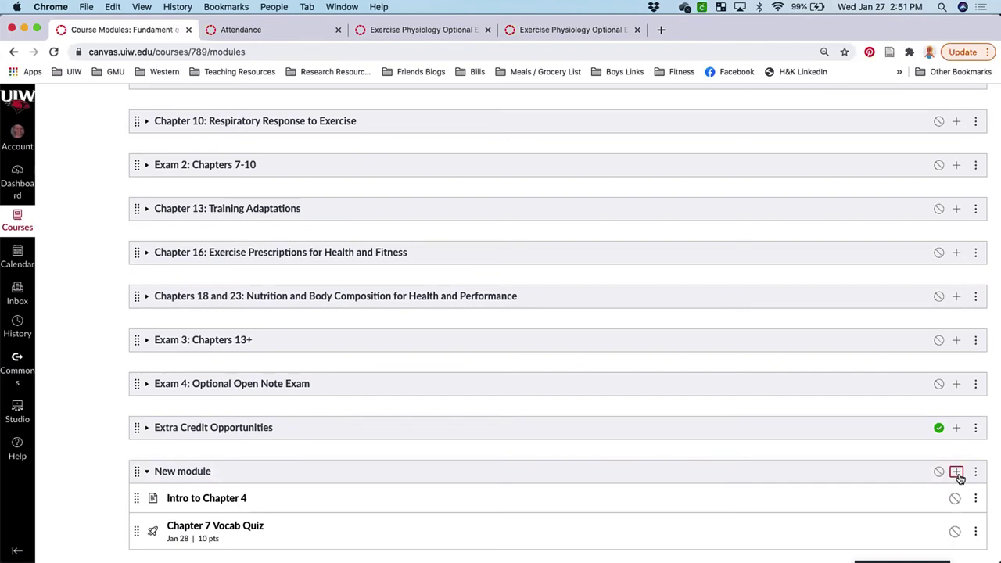
- Publish New module together with its items, and set the module itself back to unpublished
{"action": "scroll", "coordinate": [959, 478], "scroll_direction": "down", "scroll_amount": 2}
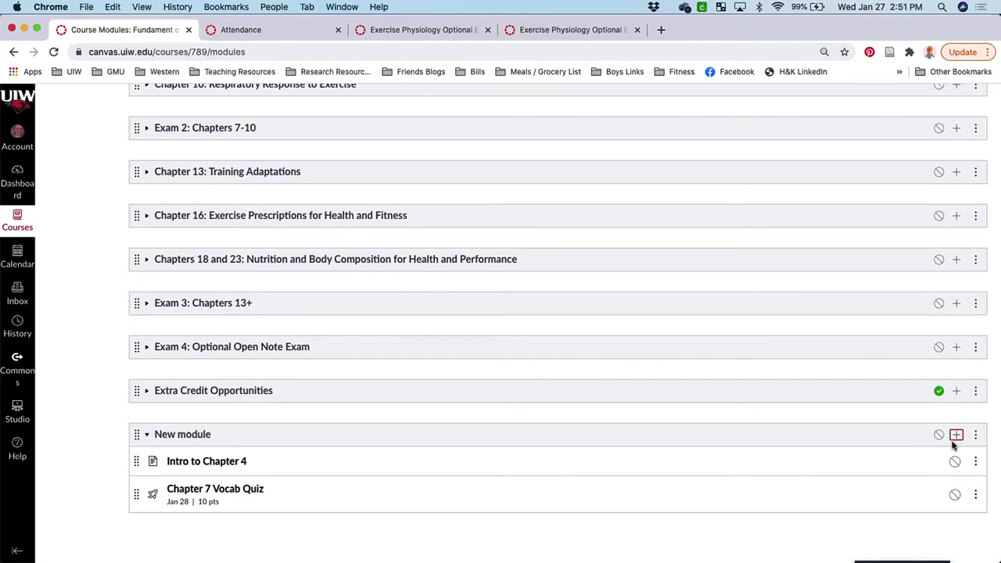
{"action": "left_click", "coordinate": [939, 436]}
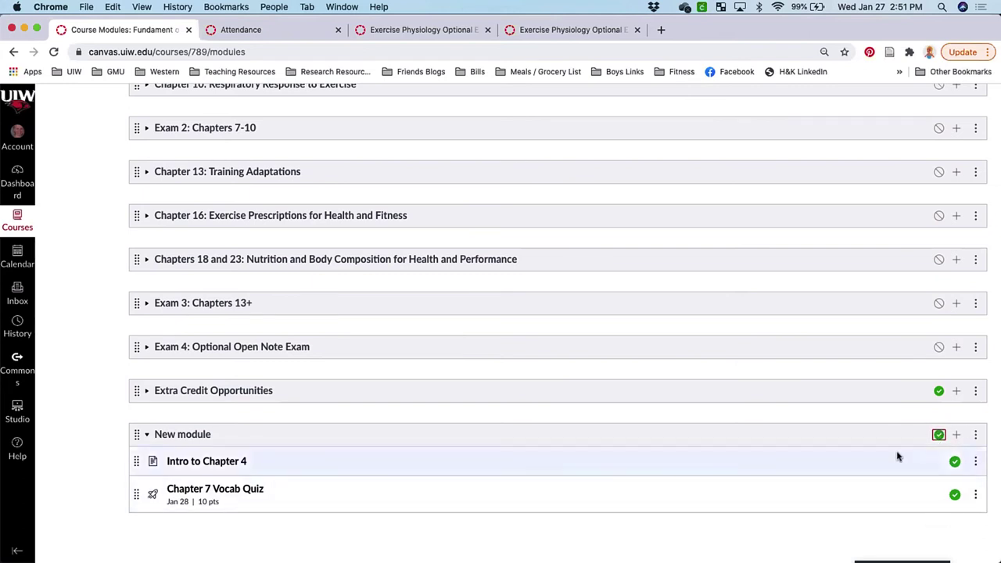
{"action": "left_click", "coordinate": [939, 436]}
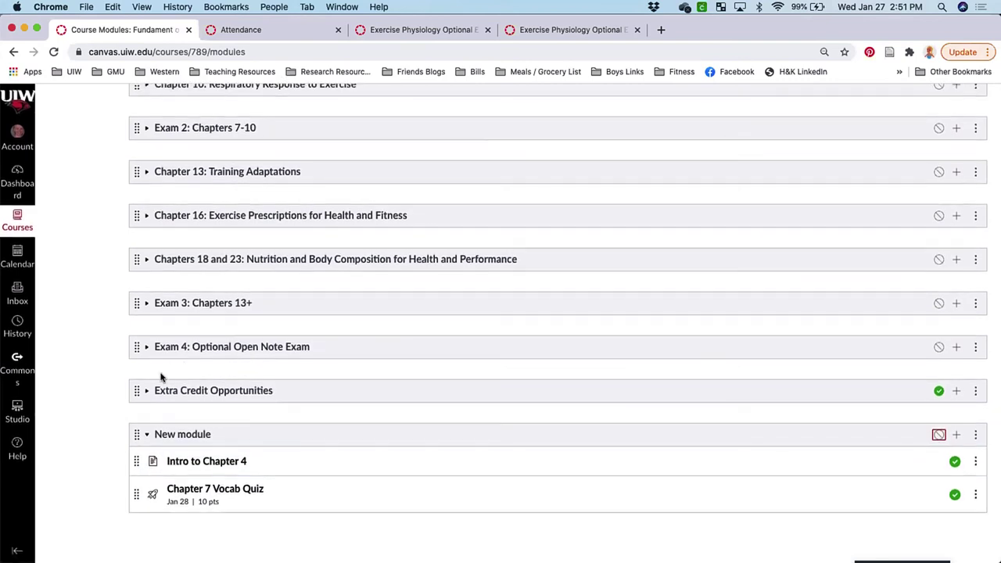
- Expand the Extra Credit Opportunities module and publish its Lab Volunteer link
{"action": "left_click", "coordinate": [149, 392]}
{"action": "scroll", "coordinate": [405, 369], "scroll_direction": "down", "scroll_amount": 5}
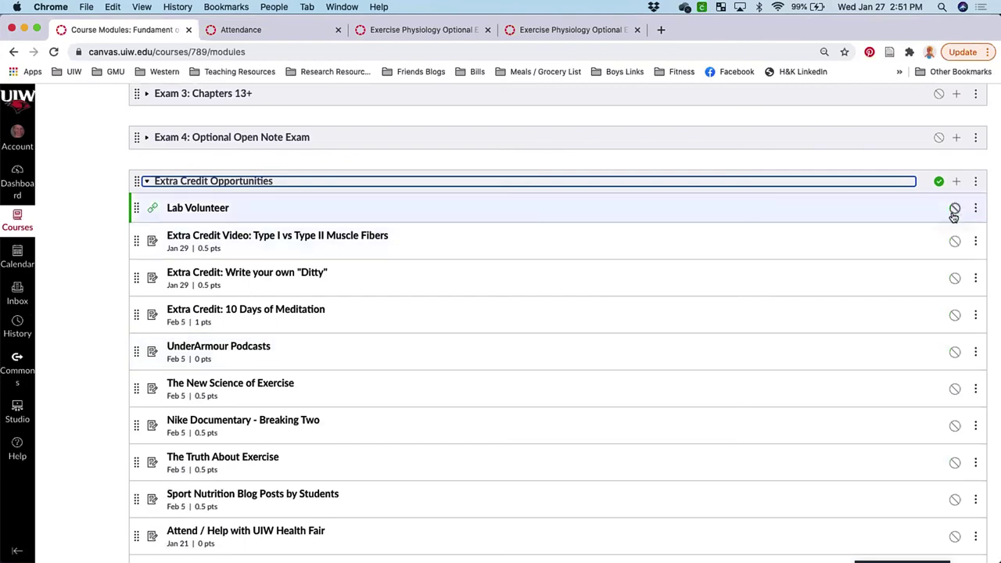
{"action": "scroll", "coordinate": [895, 373], "scroll_direction": "down", "scroll_amount": 4}
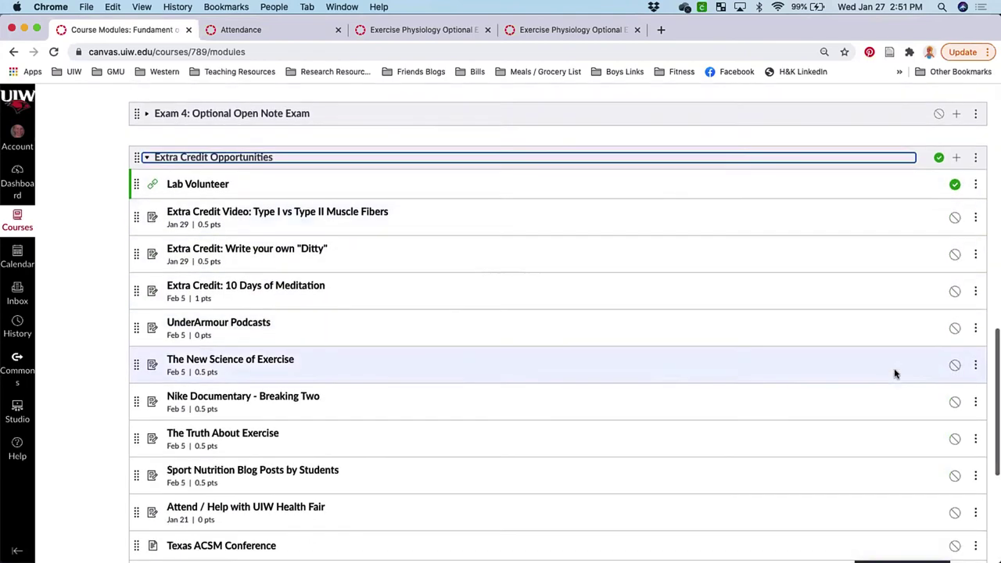
{"action": "scroll", "coordinate": [896, 373], "scroll_direction": "down", "scroll_amount": 2}
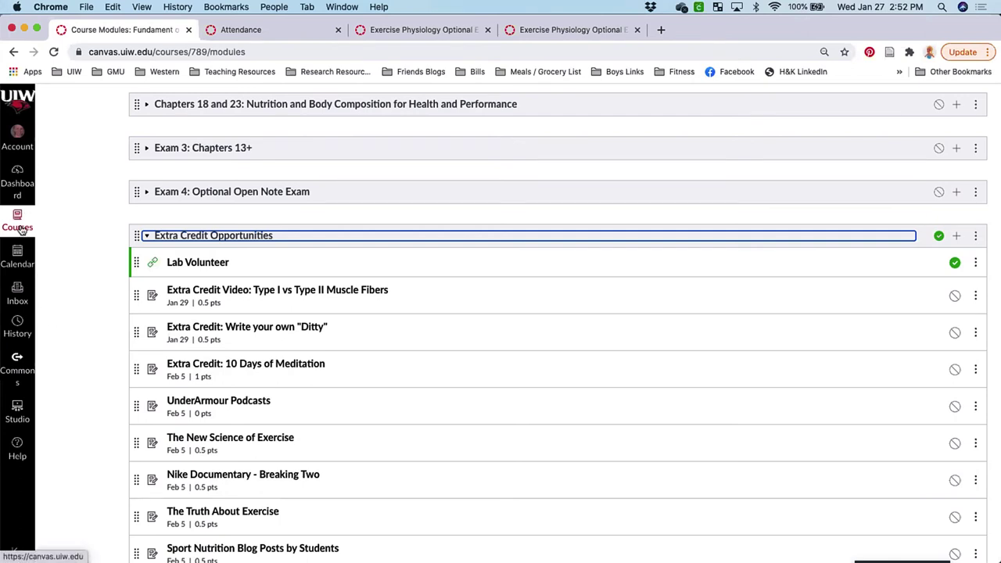
- Open the course gradebook and show its import and export options
{"action": "scroll", "coordinate": [105, 208], "scroll_direction": "up", "scroll_amount": 15}
{"action": "scroll", "coordinate": [78, 273], "scroll_direction": "down", "scroll_amount": 2}
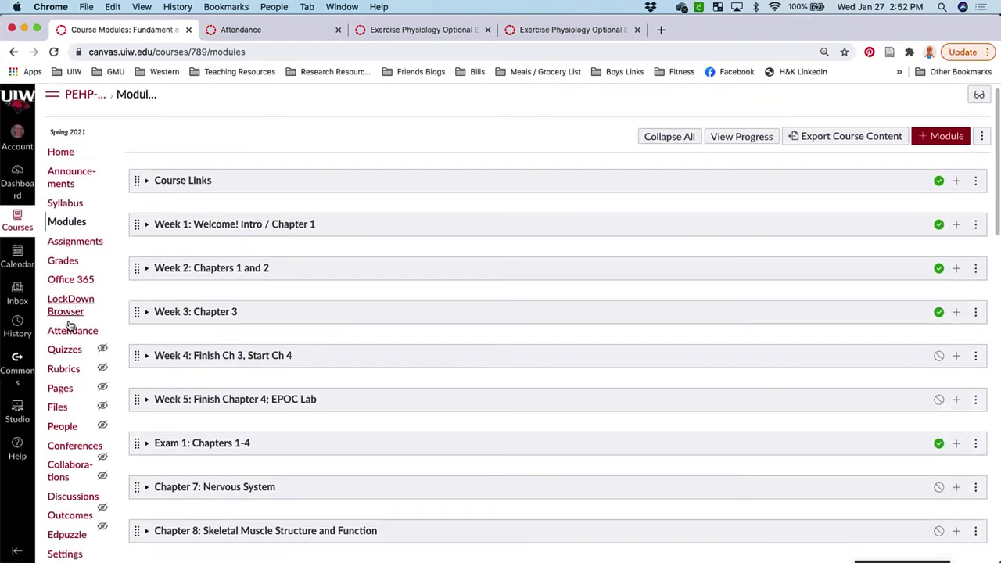
{"action": "left_click", "coordinate": [64, 222]}
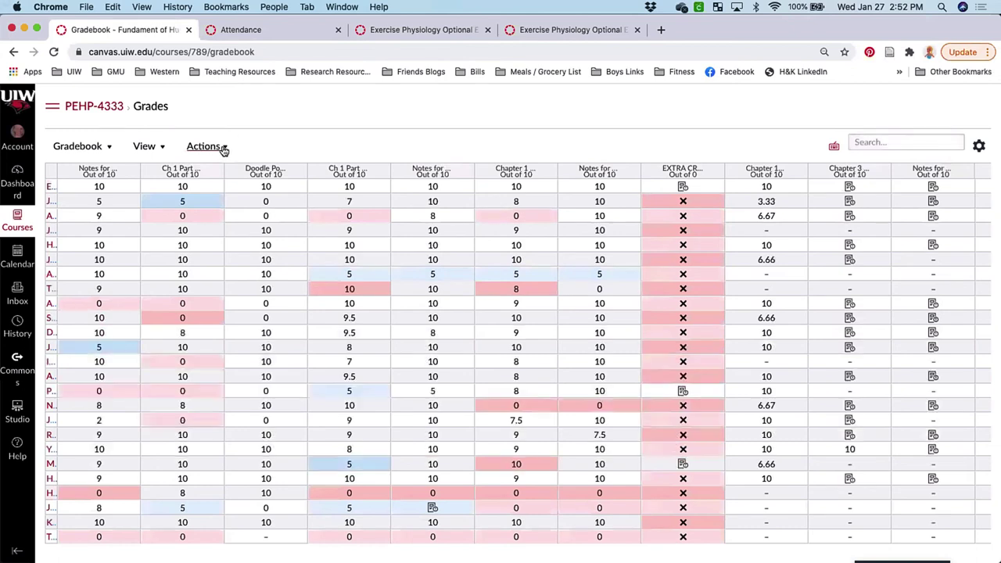
{"action": "left_click", "coordinate": [224, 148]}
{"action": "left_click", "coordinate": [224, 148]}
{"action": "left_click", "coordinate": [224, 149]}
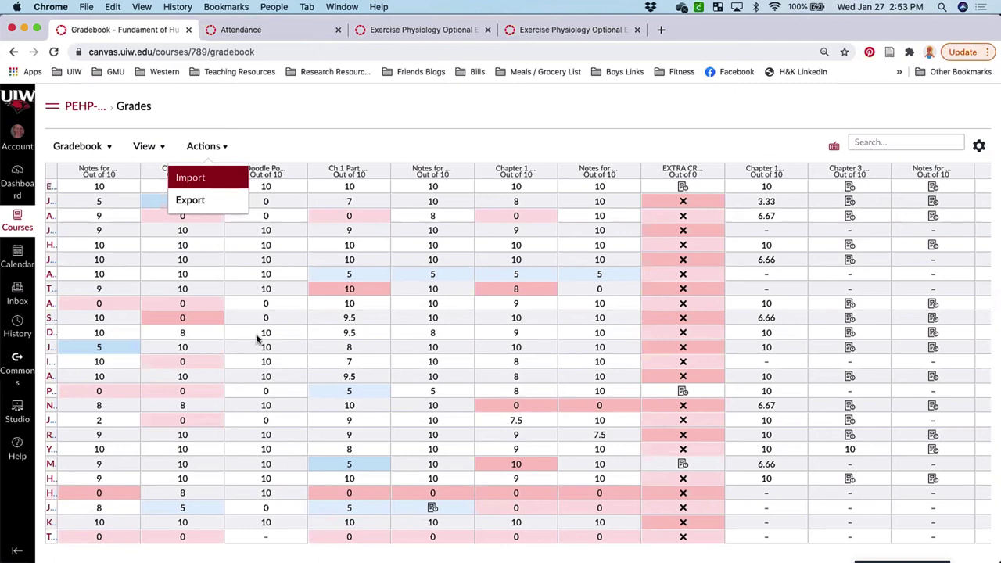
- Go to the PEHP-4333 course's quizzes and start a new quiz with the New Quizzes engine
{"action": "left_click", "coordinate": [83, 108]}
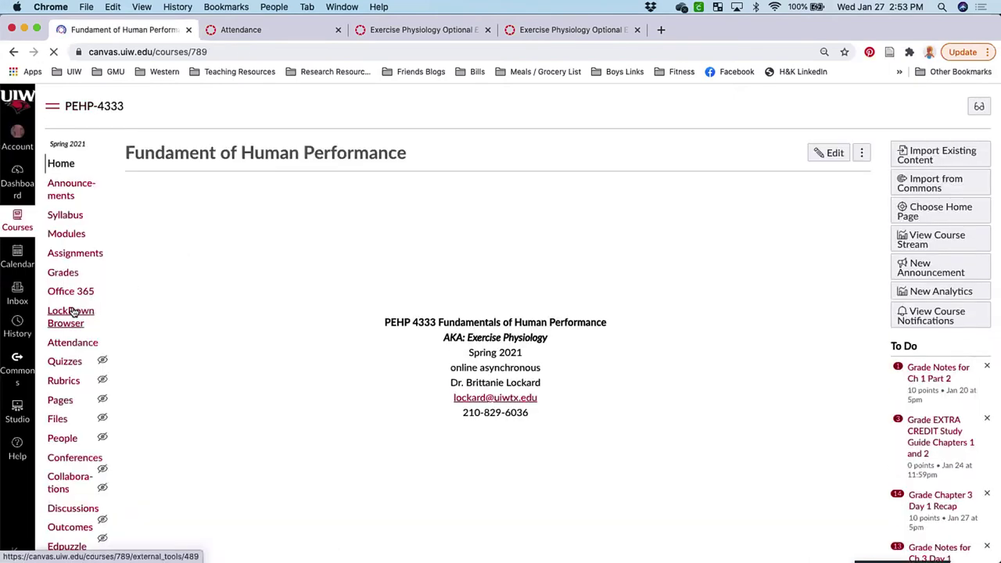
{"action": "left_click", "coordinate": [65, 361]}
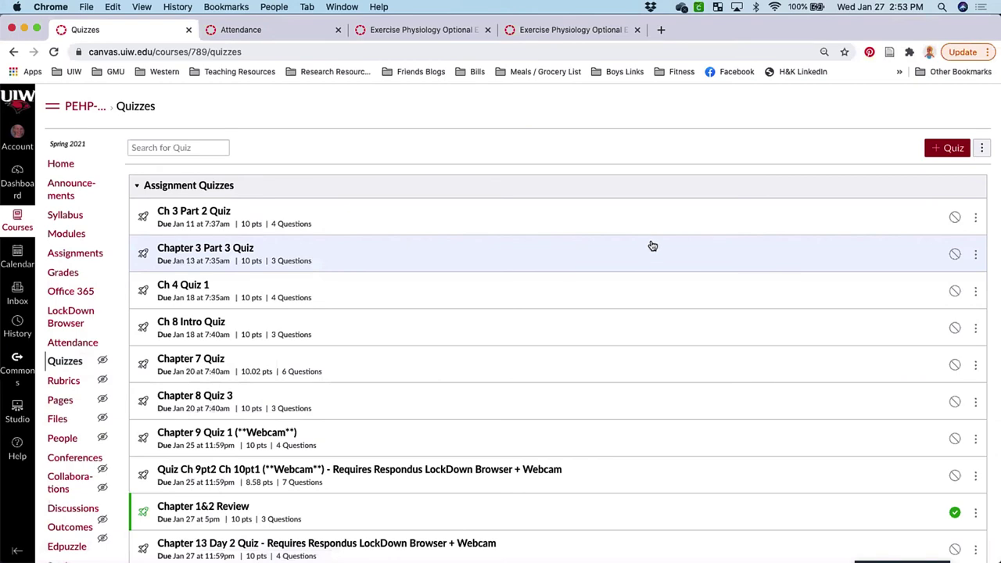
{"action": "scroll", "coordinate": [652, 245], "scroll_direction": "down", "scroll_amount": 1}
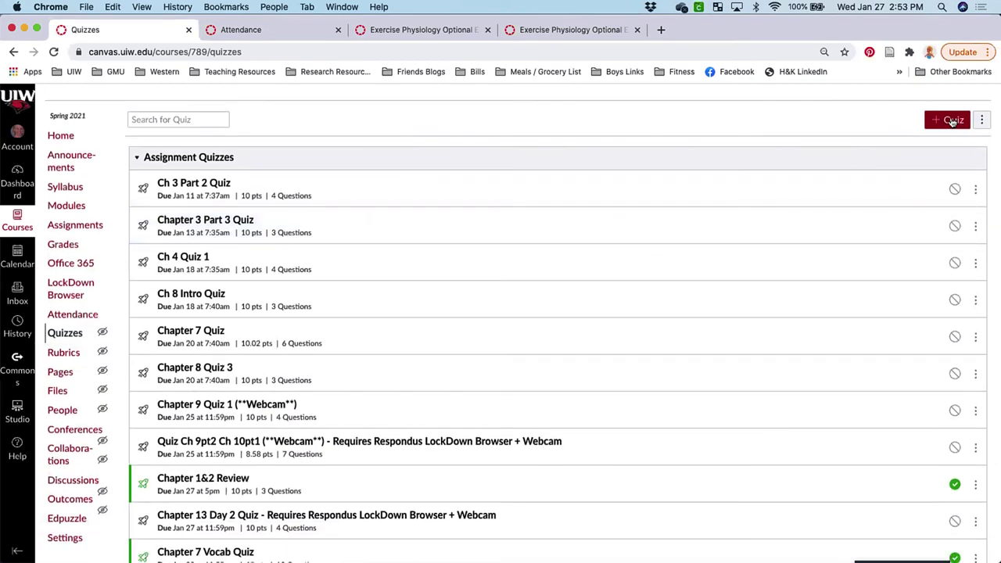
{"action": "left_click", "coordinate": [952, 121]}
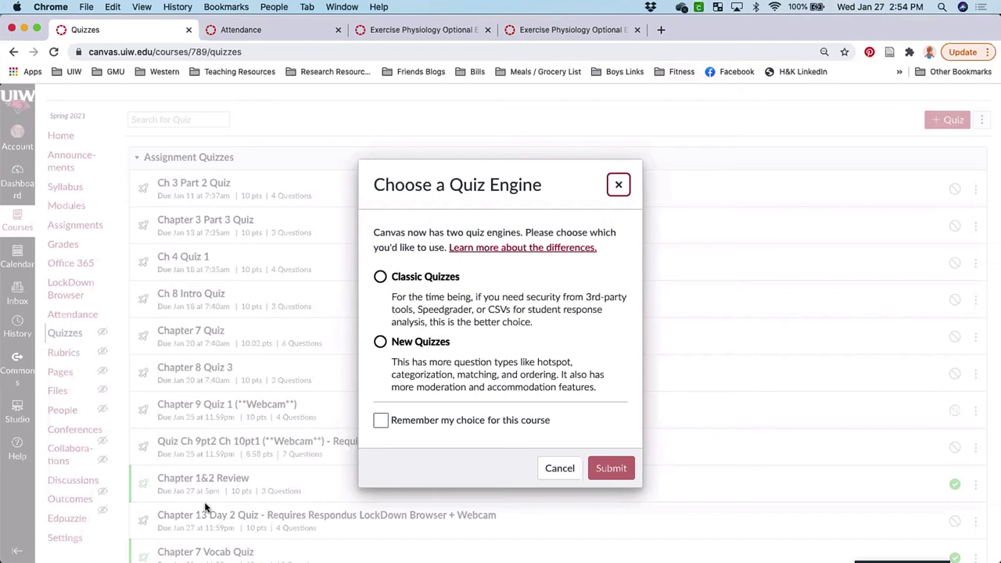
{"action": "left_click", "coordinate": [380, 342]}
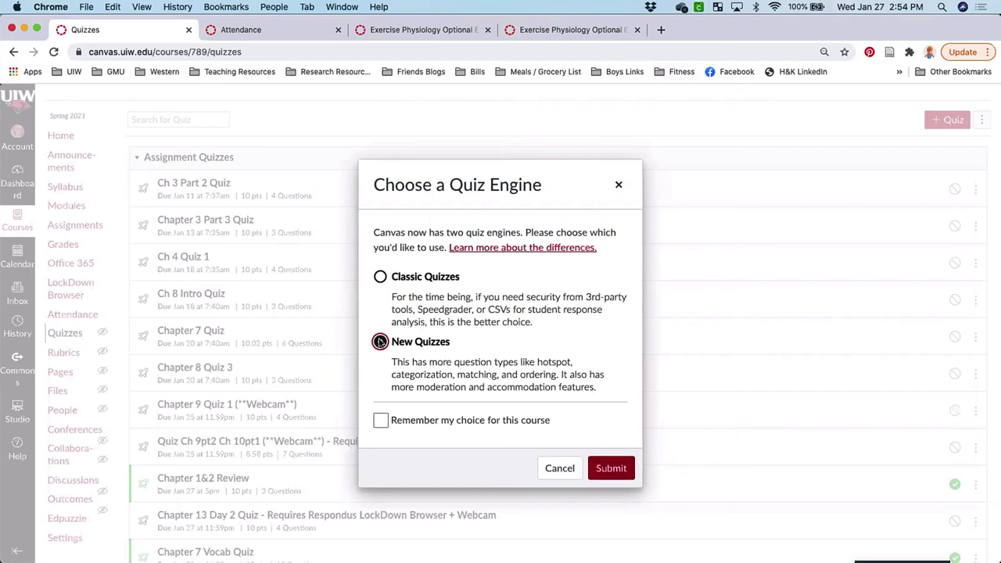
{"action": "left_click", "coordinate": [607, 468]}
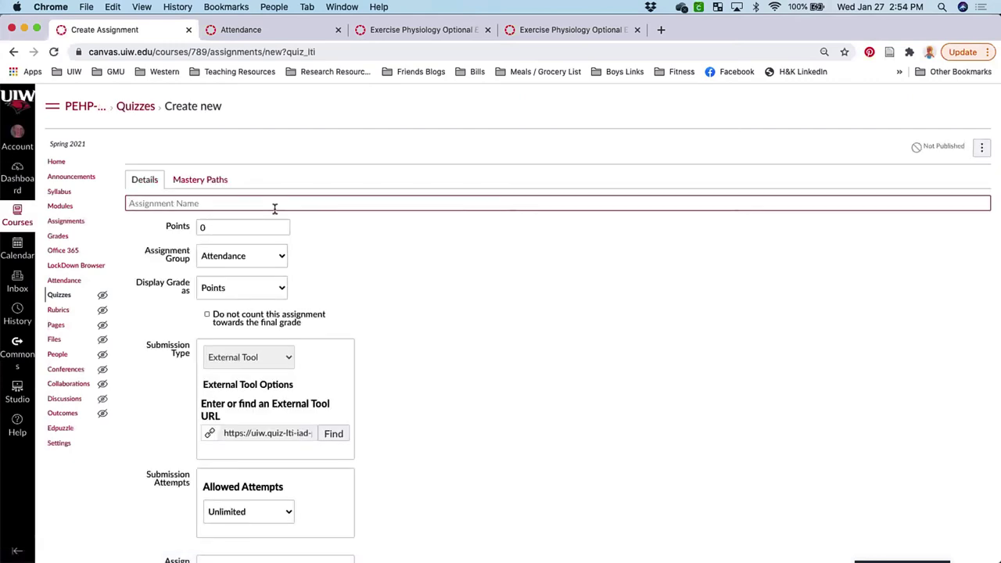
- Name the new quiz "quiz", look through its assignment group and availability options, and save it without publishing
{"action": "scroll", "coordinate": [385, 270], "scroll_direction": "down", "scroll_amount": 1}
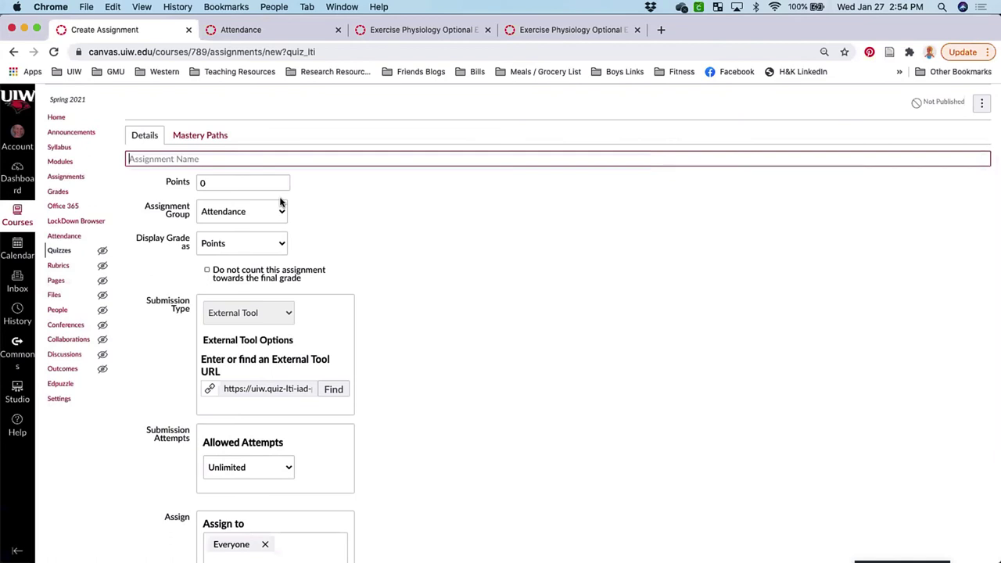
{"action": "type", "text": "quiz"}
{"action": "left_click", "coordinate": [212, 182]}
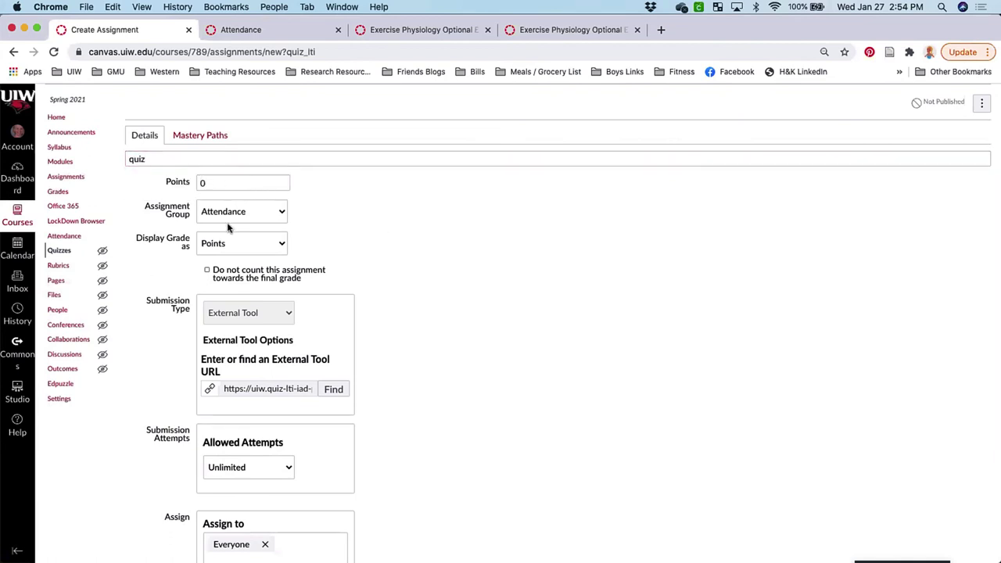
{"action": "left_click", "coordinate": [258, 214]}
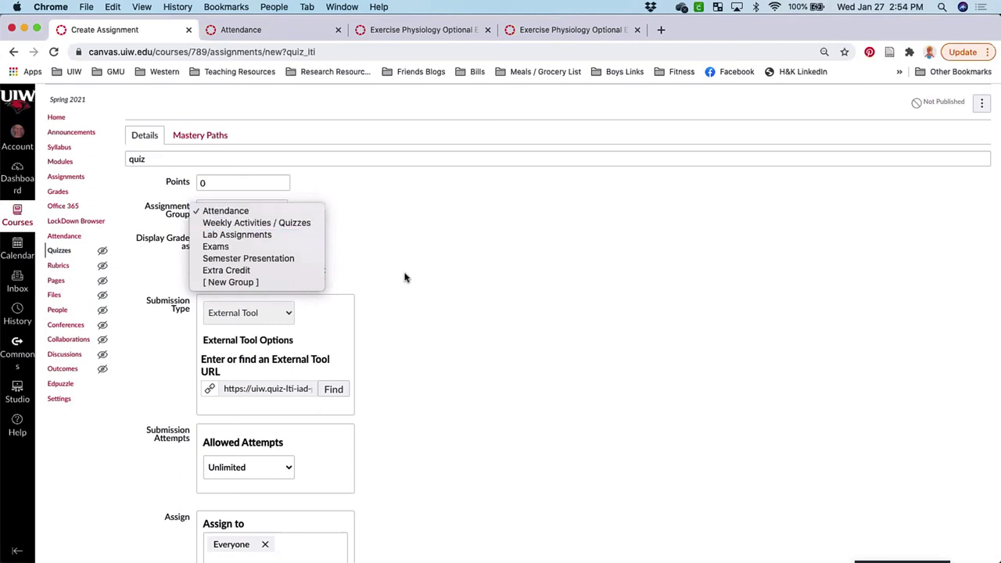
{"action": "left_click", "coordinate": [328, 279]}
{"action": "scroll", "coordinate": [329, 280], "scroll_direction": "down", "scroll_amount": 2}
{"action": "scroll", "coordinate": [329, 283], "scroll_direction": "down", "scroll_amount": 3}
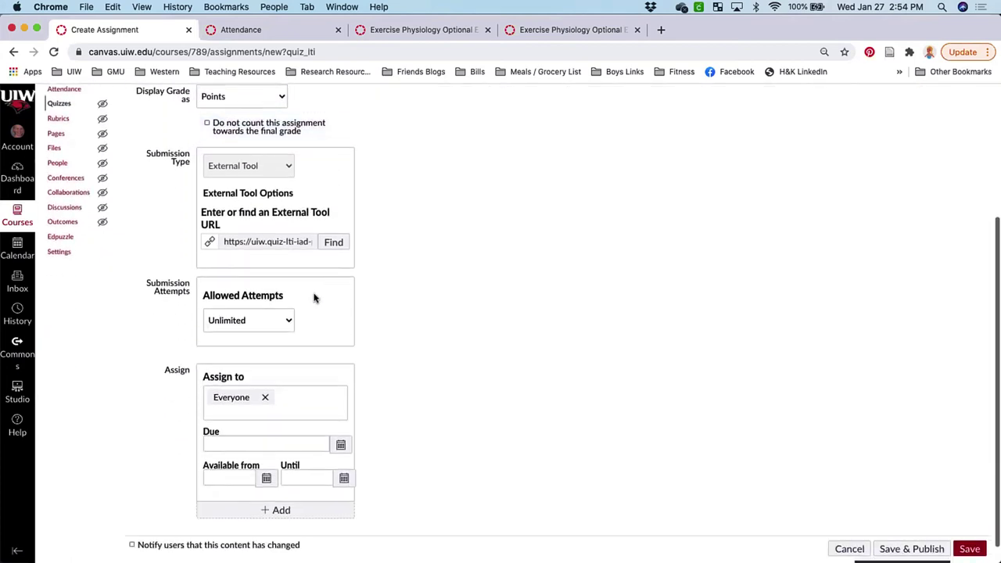
{"action": "scroll", "coordinate": [315, 336], "scroll_direction": "down", "scroll_amount": 1}
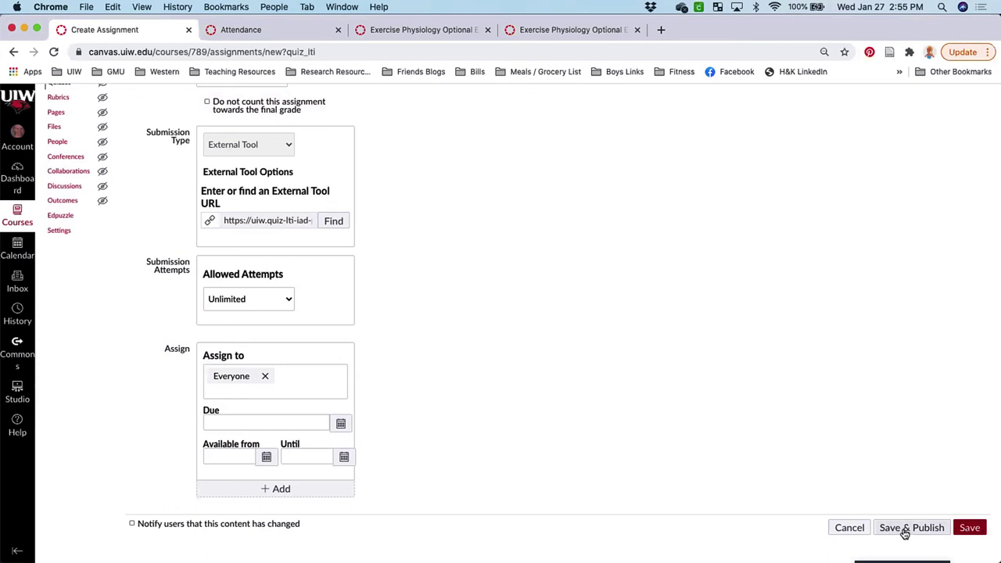
{"action": "left_click", "coordinate": [974, 528]}
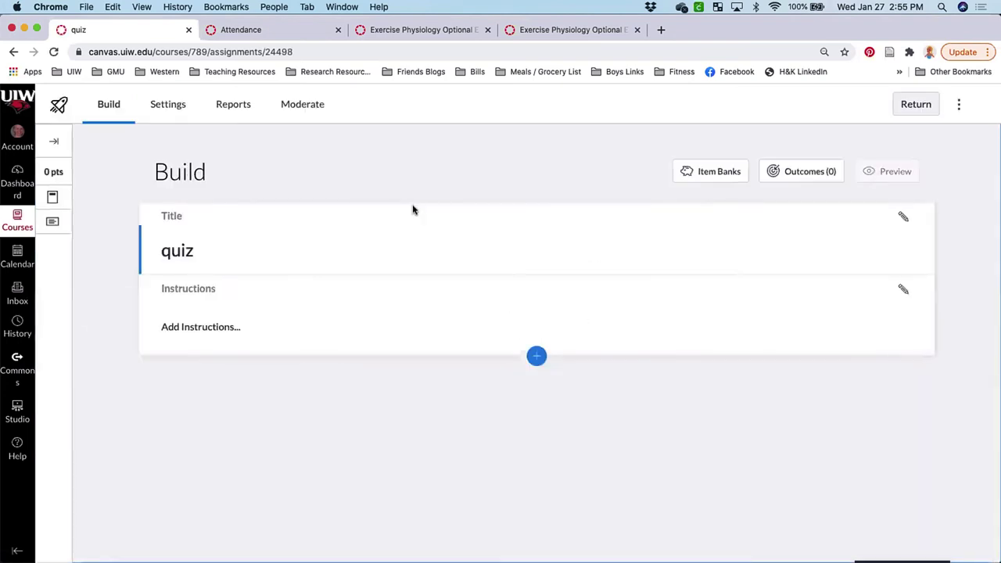
- Examine the quiz's available question types, settings, reports and moderation view, and return to the dashboard
{"action": "left_click", "coordinate": [536, 357]}
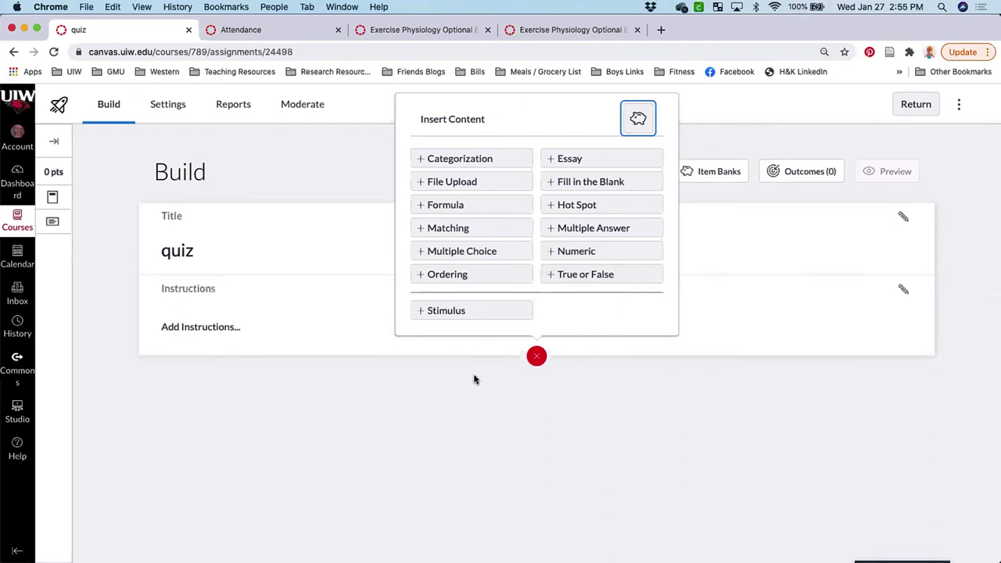
{"action": "left_click", "coordinate": [448, 396]}
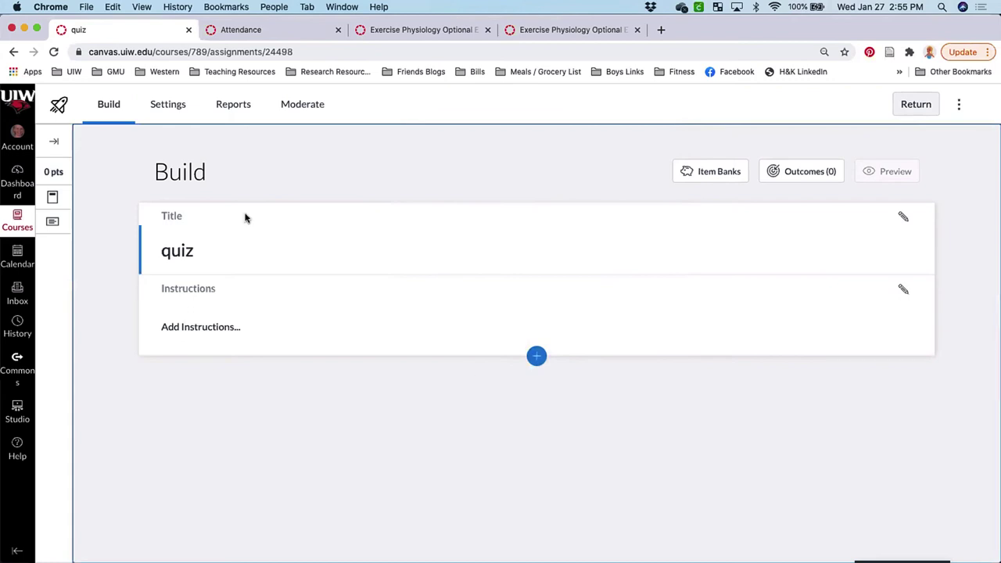
{"action": "left_click", "coordinate": [165, 110]}
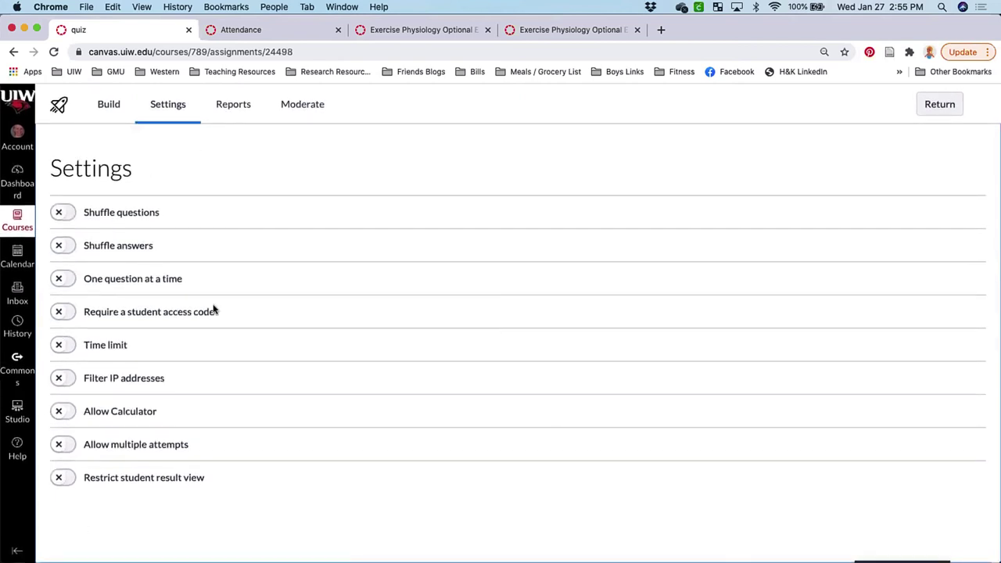
{"action": "left_click", "coordinate": [233, 108]}
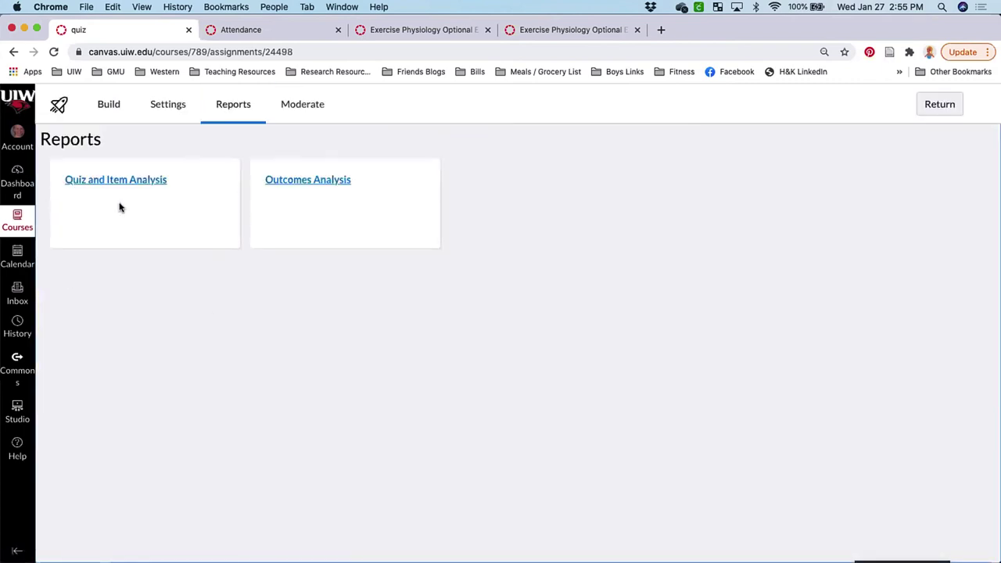
{"action": "left_click", "coordinate": [305, 110]}
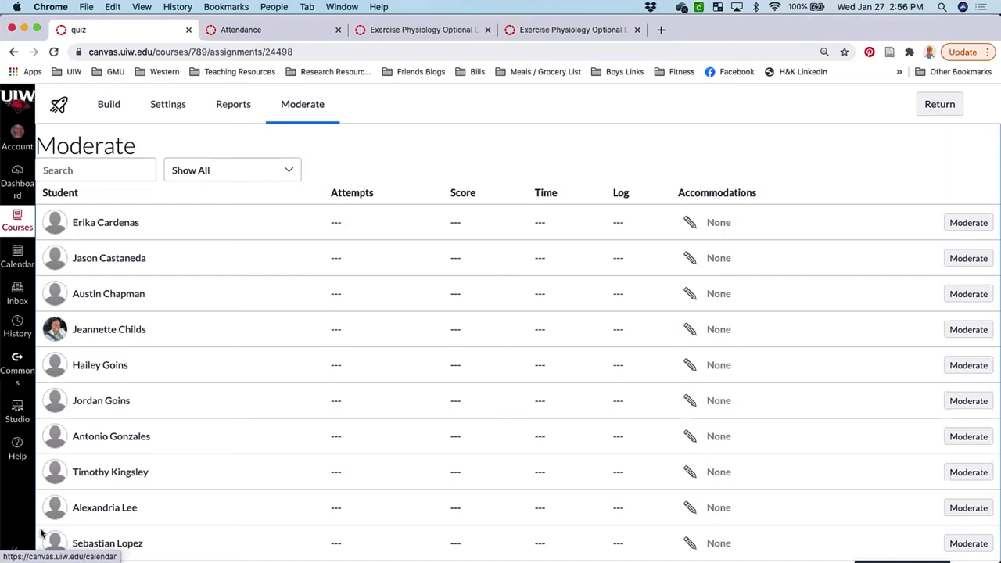
{"action": "left_click", "coordinate": [17, 185]}
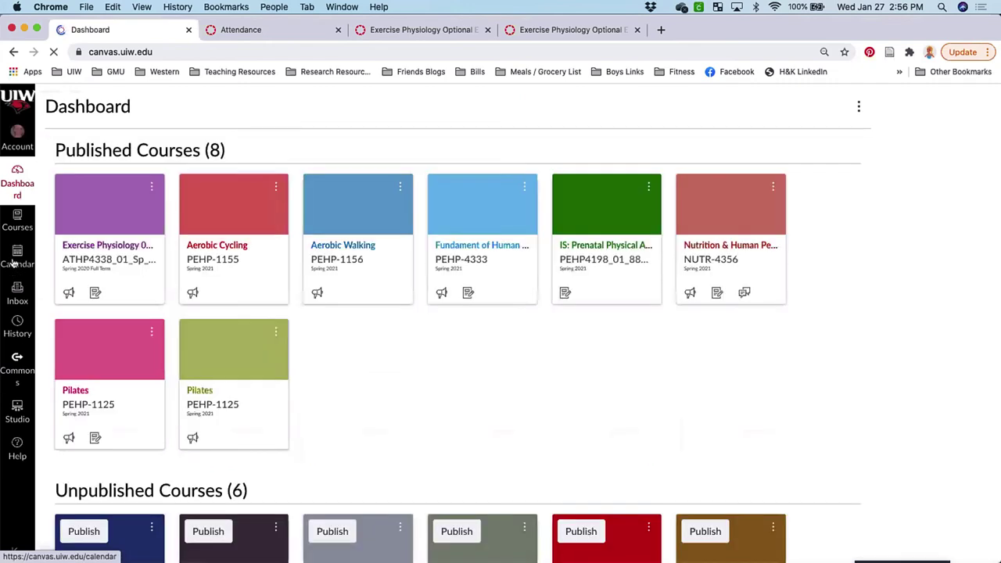
- Open the inbox and look through its list of conversations
{"action": "left_click", "coordinate": [17, 294]}
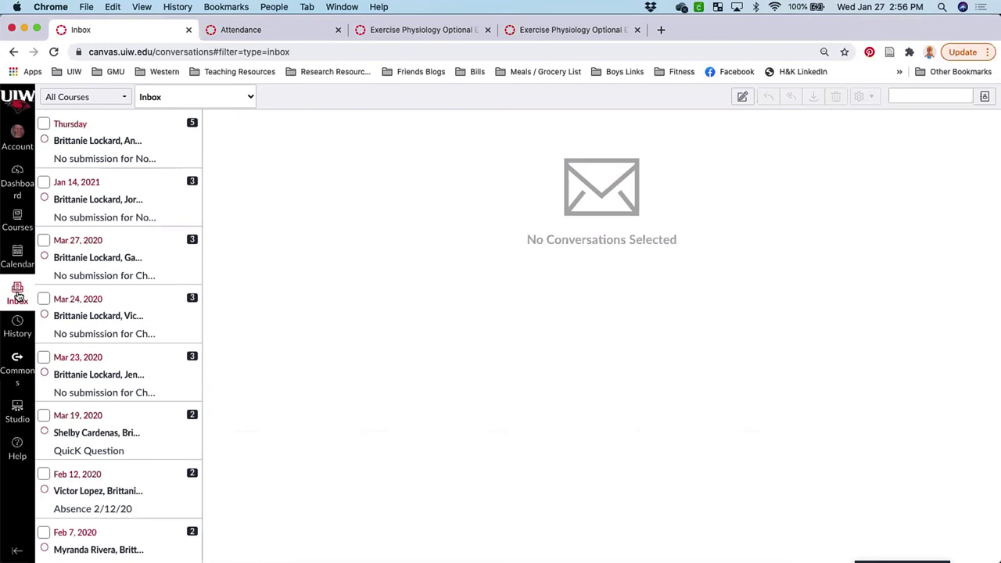
{"action": "scroll", "coordinate": [109, 212], "scroll_direction": "down", "scroll_amount": 5}
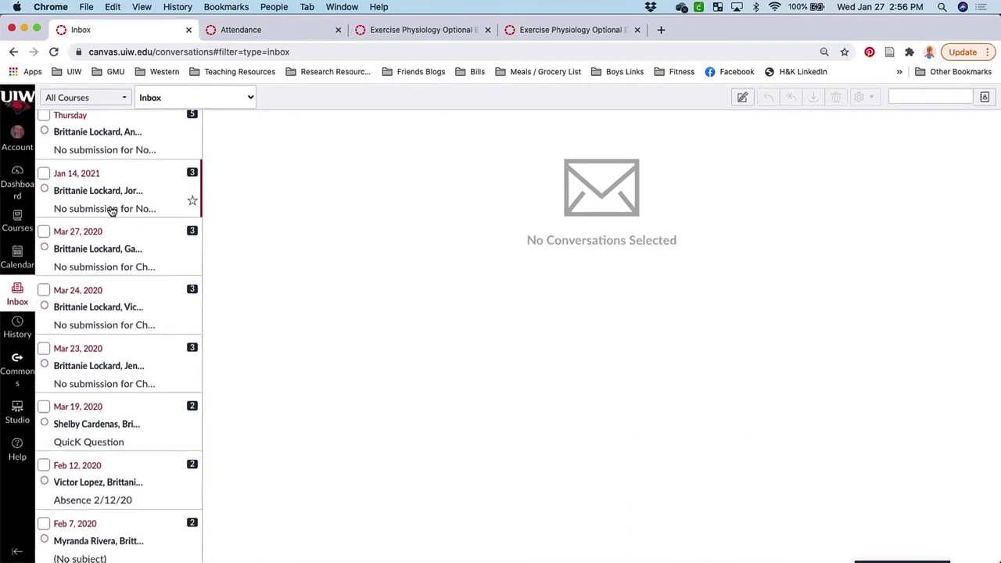
{"action": "scroll", "coordinate": [112, 205], "scroll_direction": "up", "scroll_amount": 10}
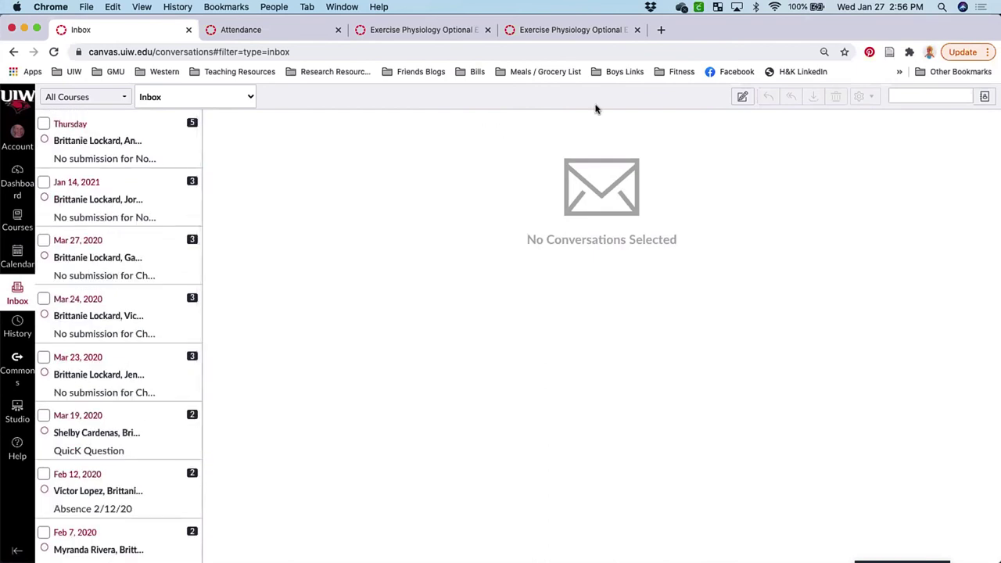
- Start a new message for the Aerobic Cycling course, look through its student recipients, and cancel the message
{"action": "left_click", "coordinate": [742, 98]}
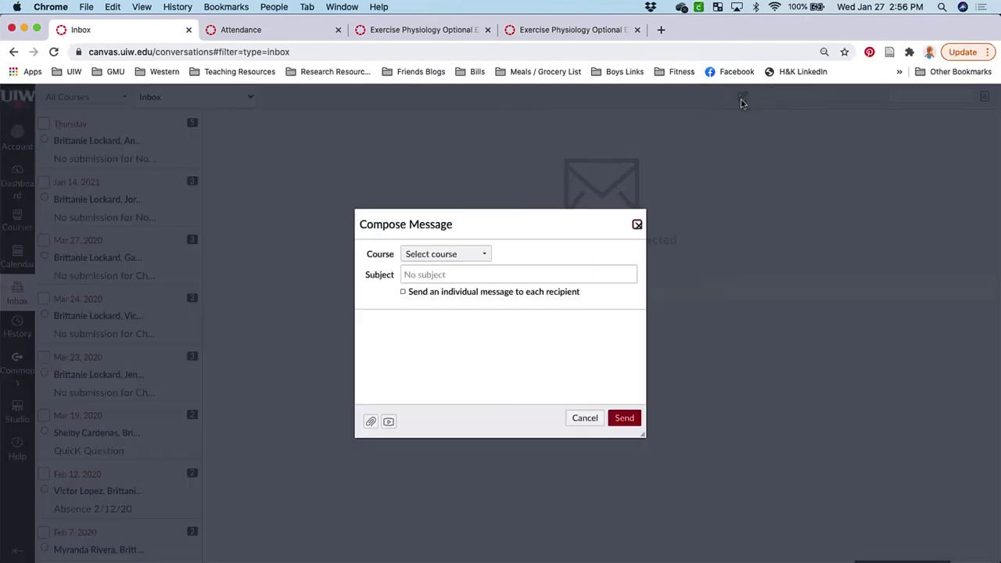
{"action": "left_click", "coordinate": [462, 258]}
{"action": "mouse_move", "coordinate": [460, 291]}
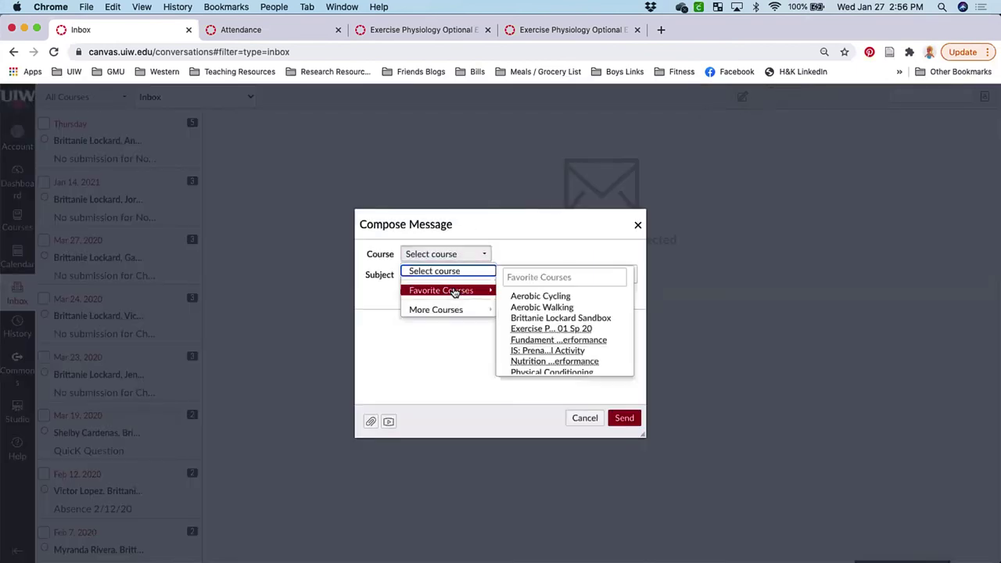
{"action": "left_click", "coordinate": [534, 295]}
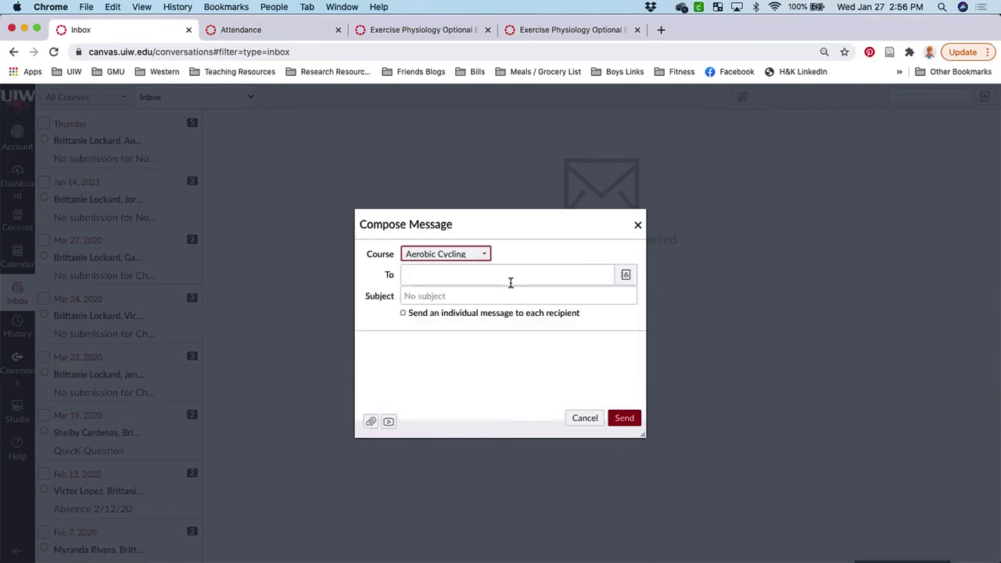
{"action": "left_click", "coordinate": [626, 278]}
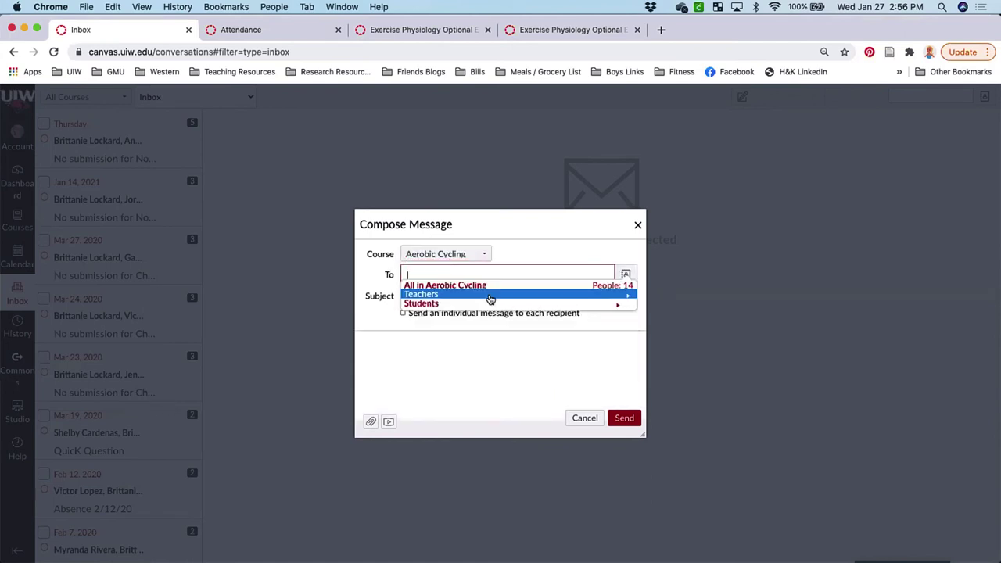
{"action": "left_click", "coordinate": [485, 306]}
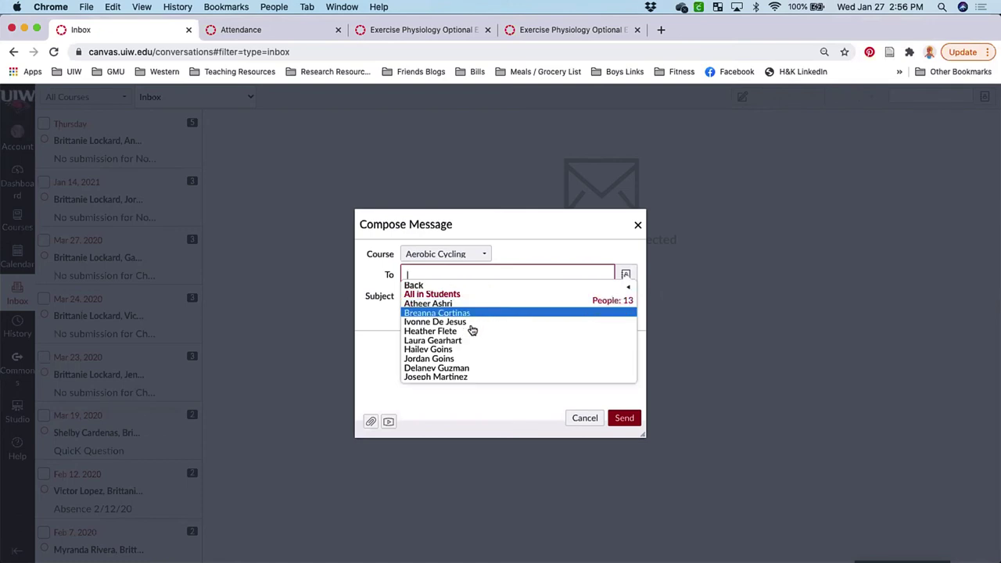
{"action": "left_click", "coordinate": [378, 320]}
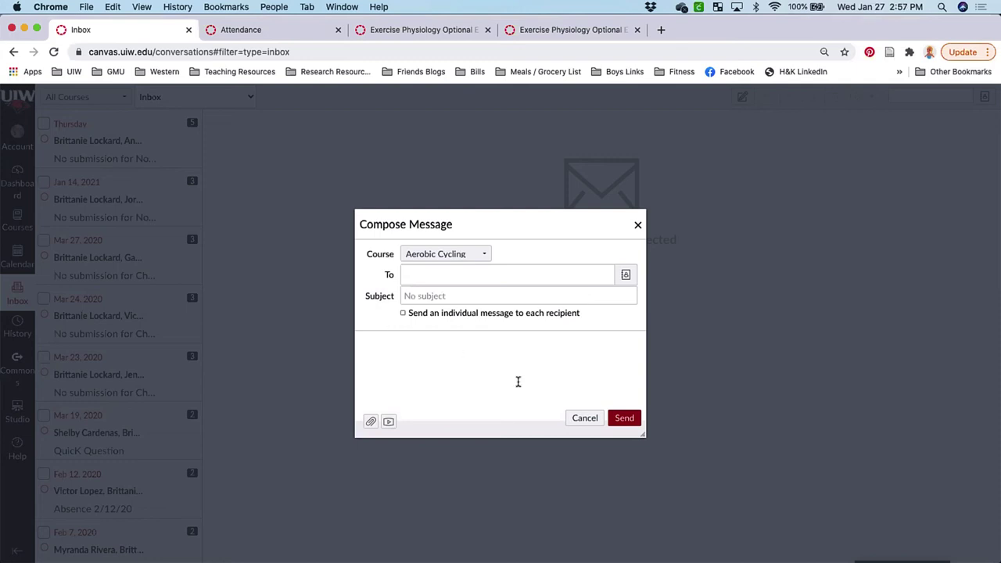
{"action": "left_click", "coordinate": [584, 419]}
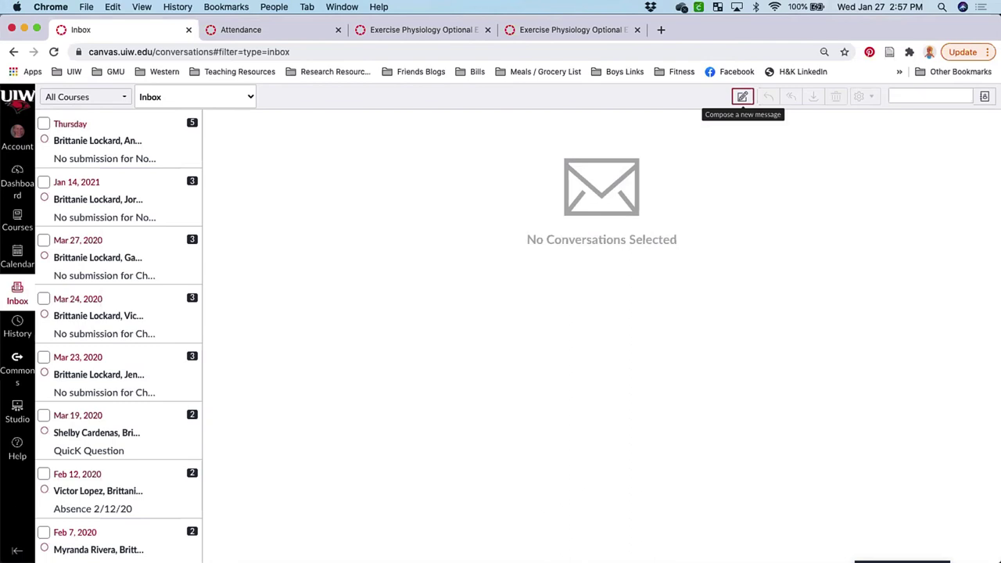
- Return to the dashboard, open the ATHP4338 Exercise Physiology course, and review its full navigation menu, including the items hidden from students
{"action": "left_click", "coordinate": [17, 176]}
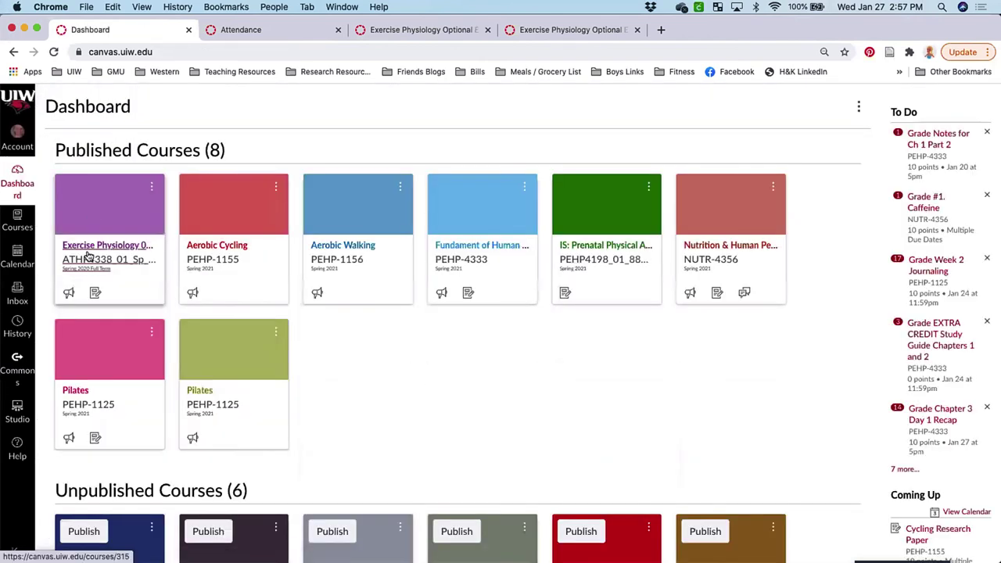
{"action": "left_click", "coordinate": [88, 257]}
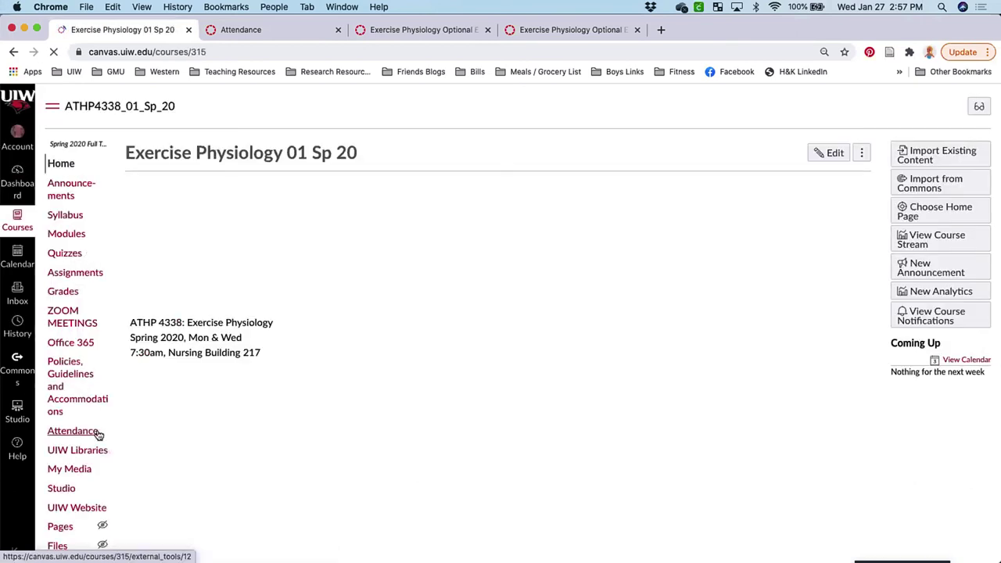
{"action": "scroll", "coordinate": [96, 433], "scroll_direction": "down", "scroll_amount": 5}
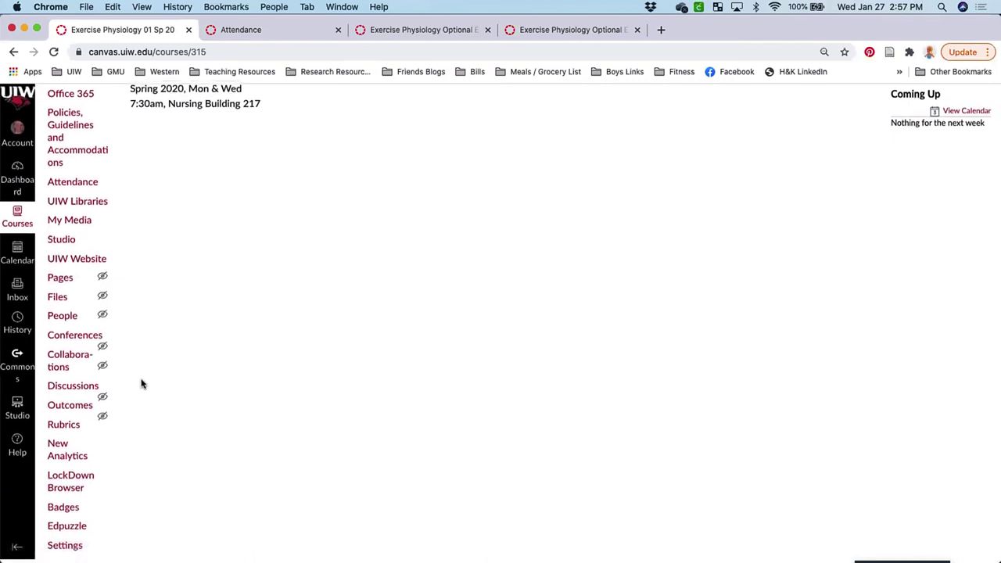
{"action": "scroll", "coordinate": [141, 384], "scroll_direction": "up", "scroll_amount": 4}
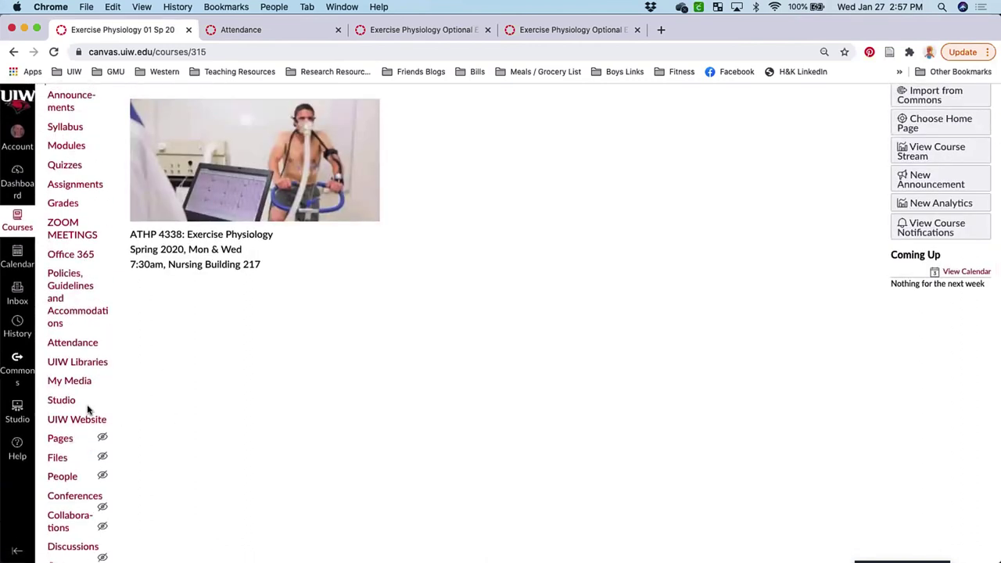
{"action": "scroll", "coordinate": [135, 403], "scroll_direction": "down", "scroll_amount": 2}
{"action": "scroll", "coordinate": [135, 403], "scroll_direction": "down", "scroll_amount": 2}
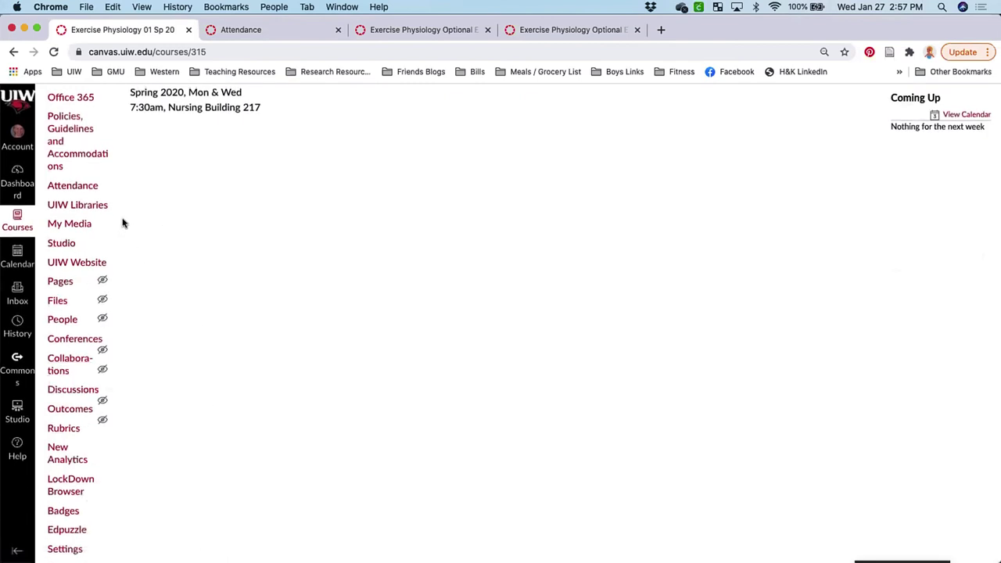
{"action": "scroll", "coordinate": [122, 224], "scroll_direction": "up", "scroll_amount": 1}
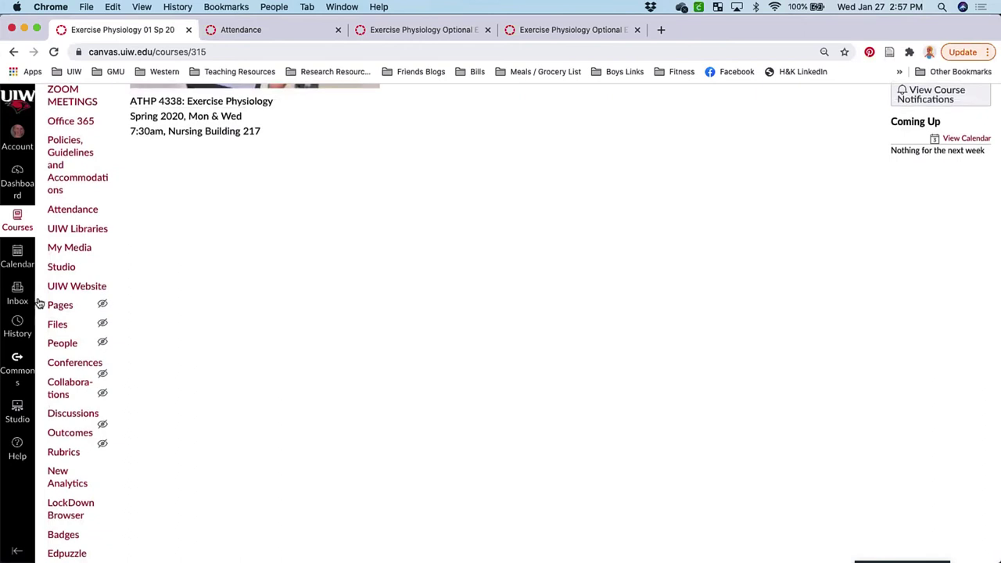
{"action": "scroll", "coordinate": [329, 284], "scroll_direction": "up", "scroll_amount": 5}
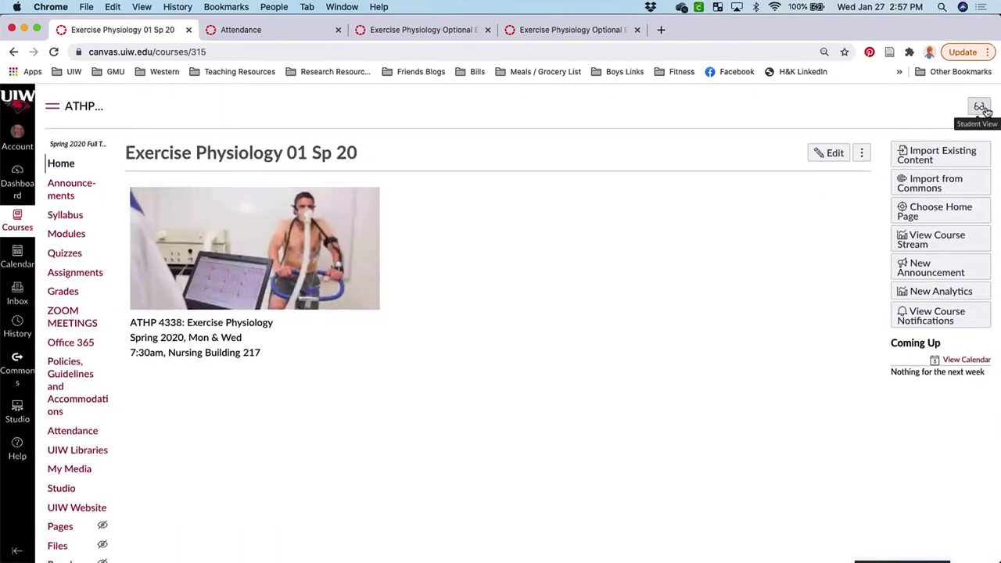
- Preview the Exercise Physiology course in Student View, leave the preview, and review the instructor's course navigation for comparison
{"action": "left_click", "coordinate": [982, 108]}
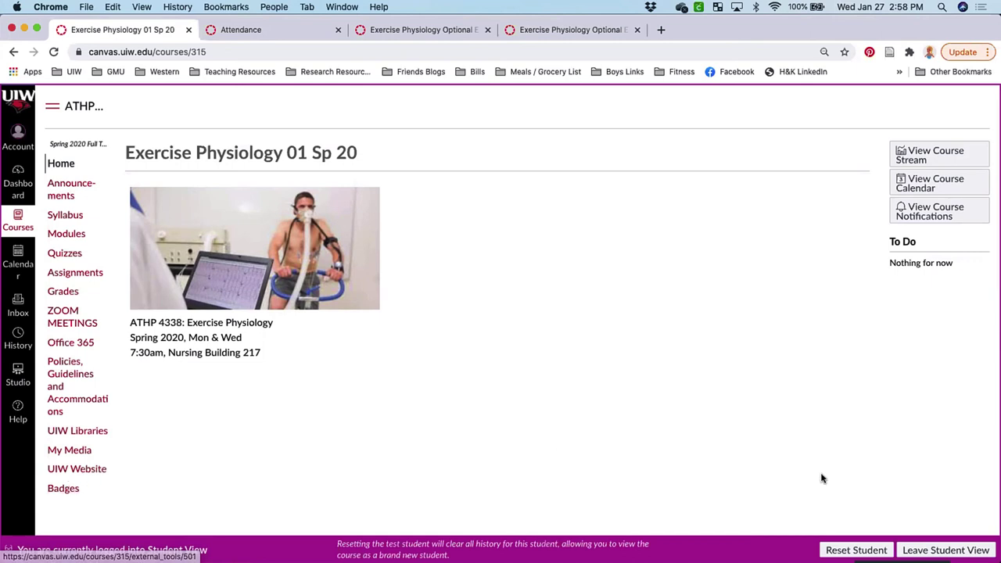
{"action": "left_click", "coordinate": [935, 550]}
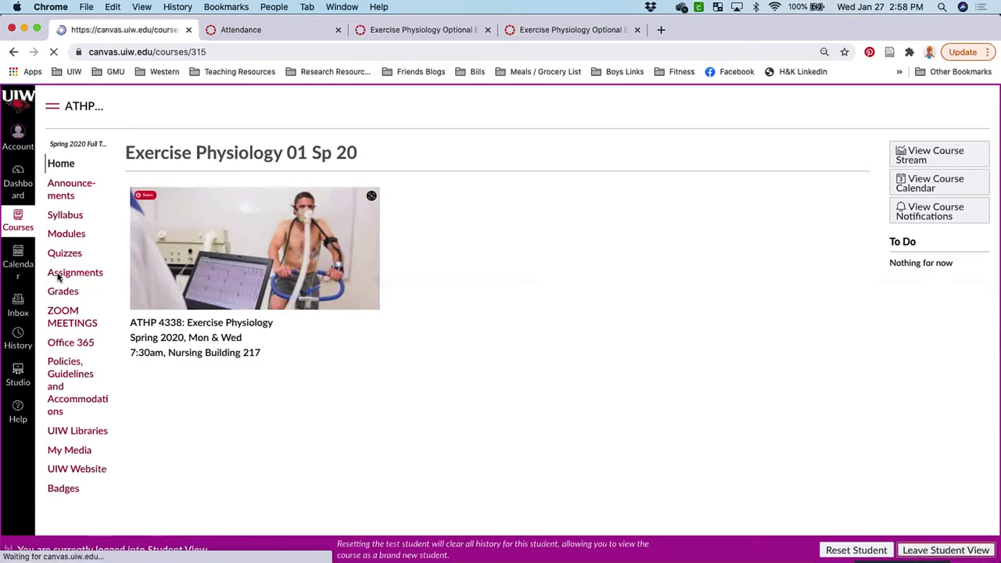
{"action": "scroll", "coordinate": [59, 280], "scroll_direction": "down", "scroll_amount": 5}
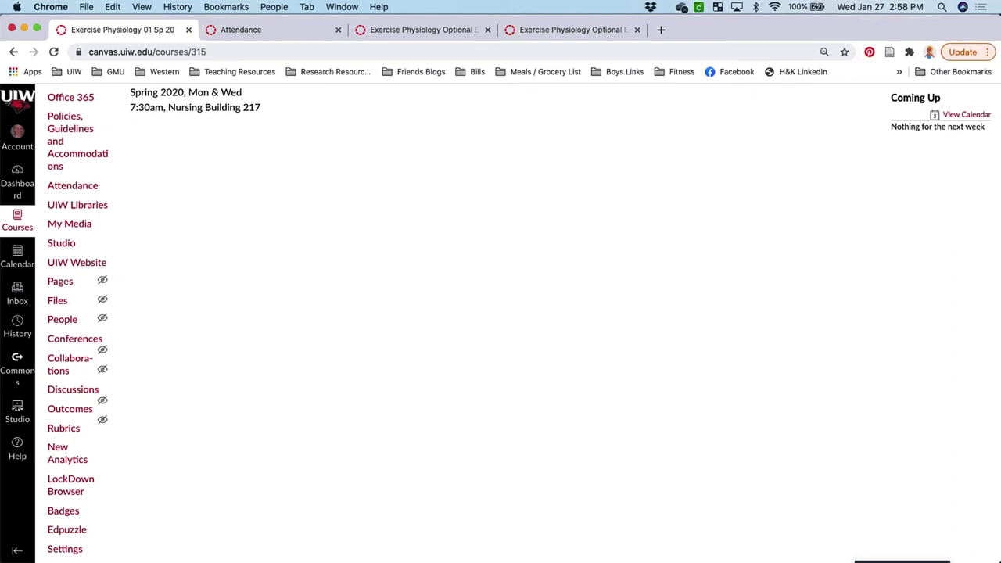
{"action": "scroll", "coordinate": [344, 281], "scroll_direction": "up", "scroll_amount": 5}
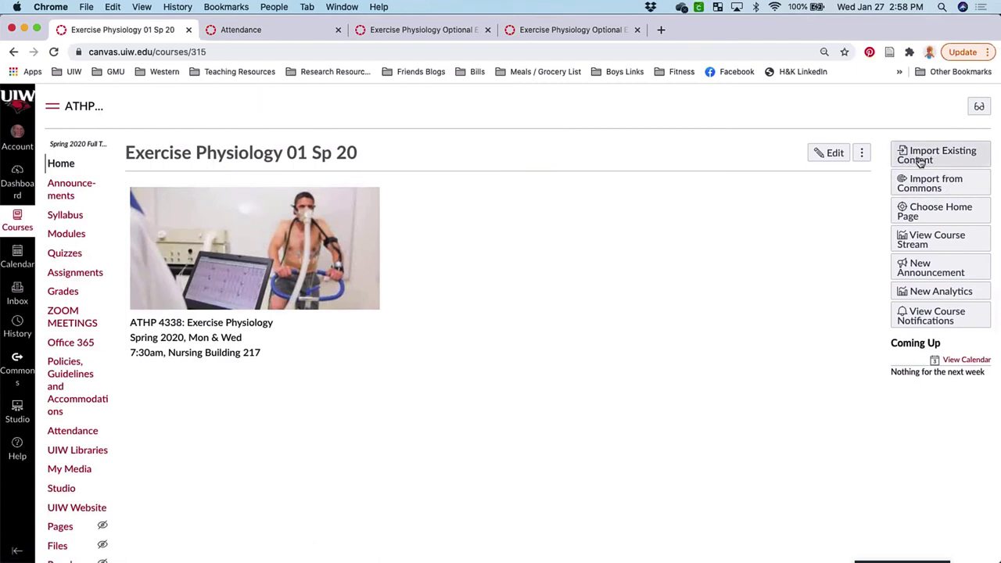
- Open the course's Import Existing Content page and look through the available content types without choosing one
{"action": "left_click", "coordinate": [953, 155]}
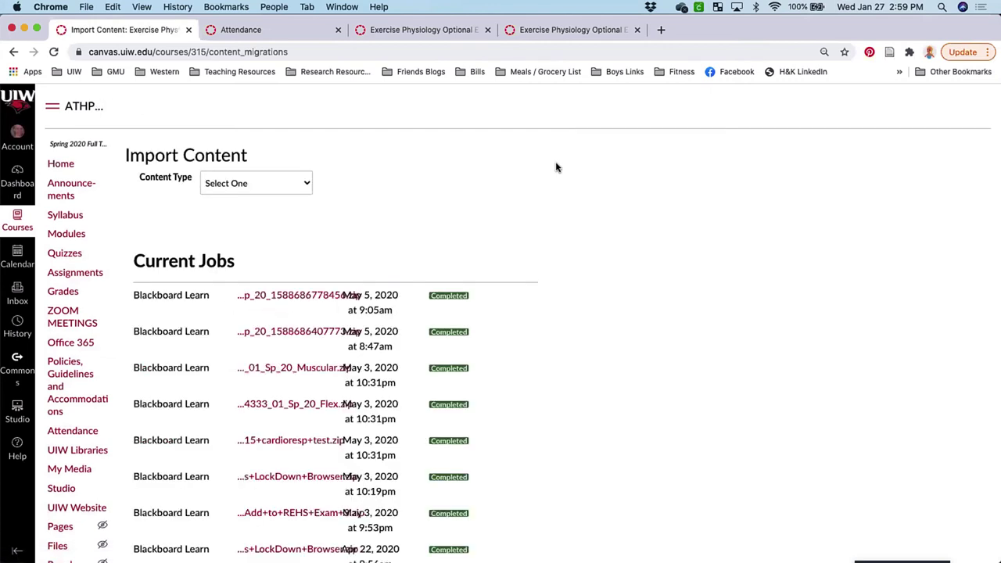
{"action": "left_click", "coordinate": [255, 189]}
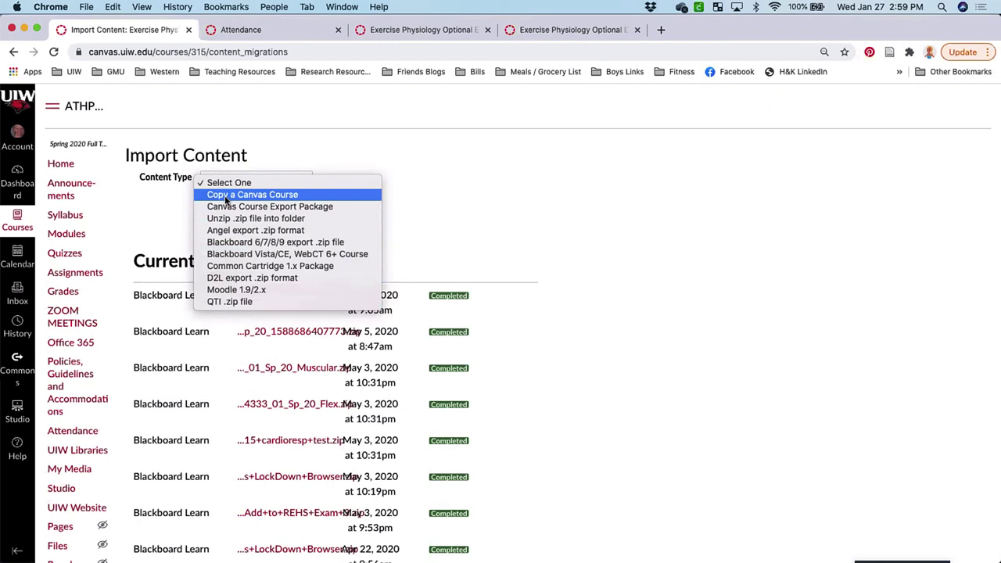
{"action": "left_click", "coordinate": [139, 225]}
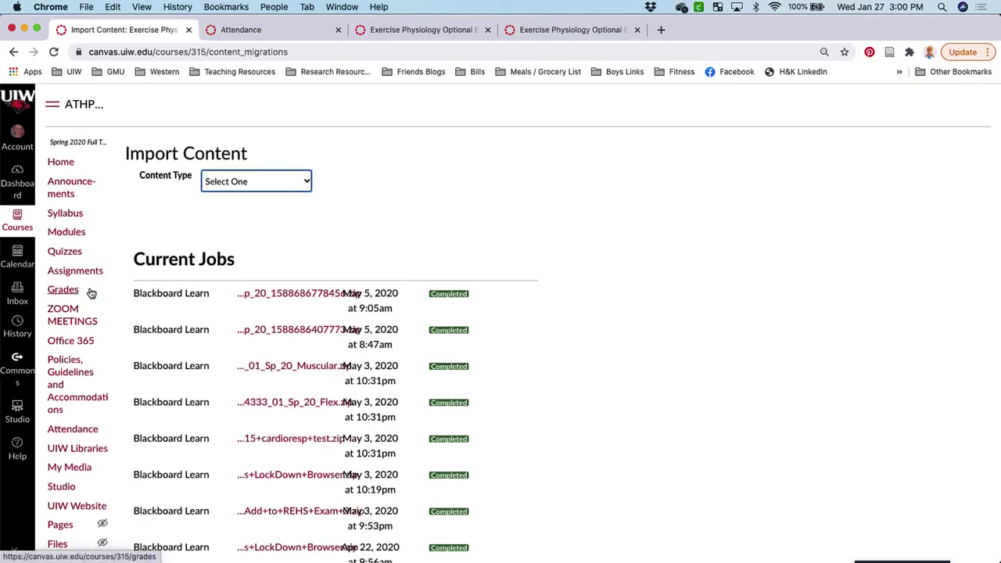
- Open the course's People page from the course navigation and view its student groups
{"action": "scroll", "coordinate": [91, 292], "scroll_direction": "down", "scroll_amount": 2}
{"action": "scroll", "coordinate": [91, 292], "scroll_direction": "down", "scroll_amount": 2}
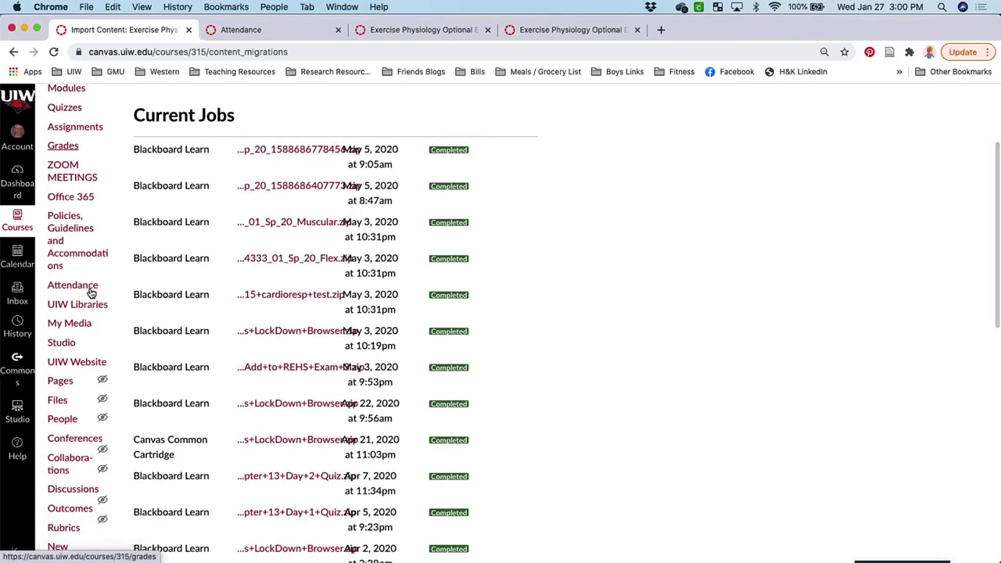
{"action": "scroll", "coordinate": [90, 292], "scroll_direction": "up", "scroll_amount": 3}
{"action": "scroll", "coordinate": [90, 292], "scroll_direction": "down", "scroll_amount": 2}
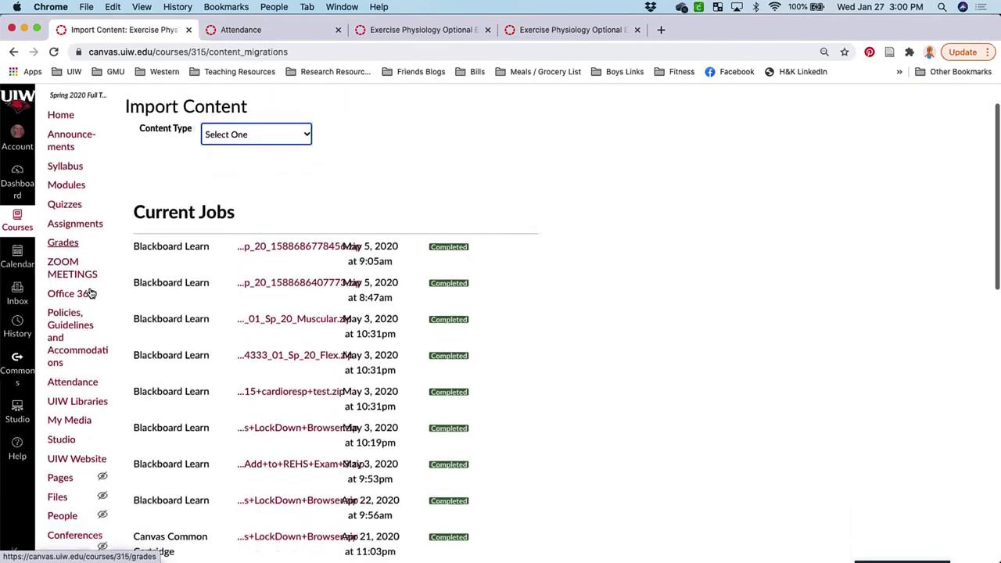
{"action": "scroll", "coordinate": [90, 292], "scroll_direction": "down", "scroll_amount": 4}
{"action": "scroll", "coordinate": [74, 409], "scroll_direction": "down", "scroll_amount": 3}
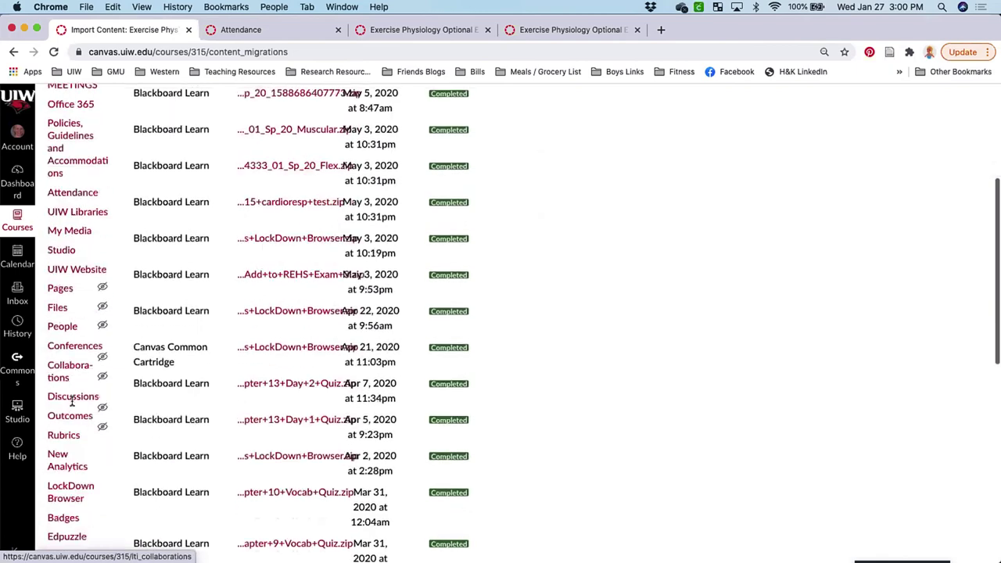
{"action": "left_click", "coordinate": [62, 243]}
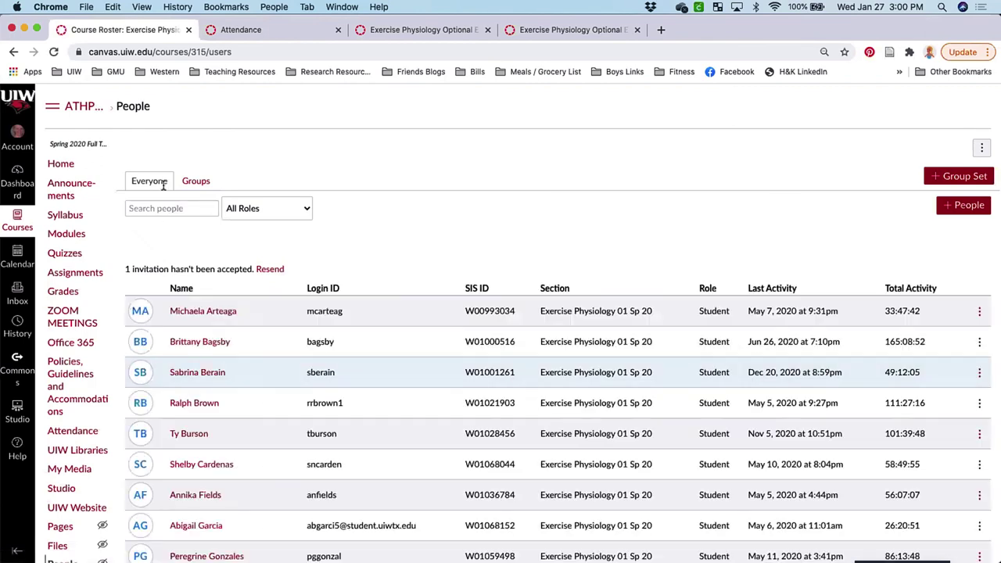
{"action": "left_click", "coordinate": [195, 181]}
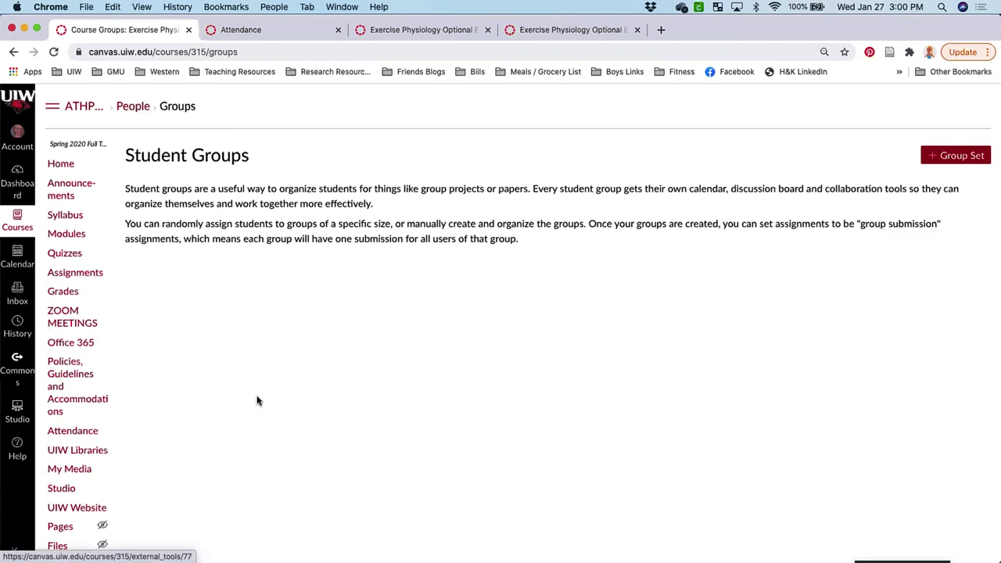
- Return to the Exercise Physiology home page, open Import Existing Content, and choose Copy a Canvas Course as the content type
{"action": "left_click", "coordinate": [53, 165]}
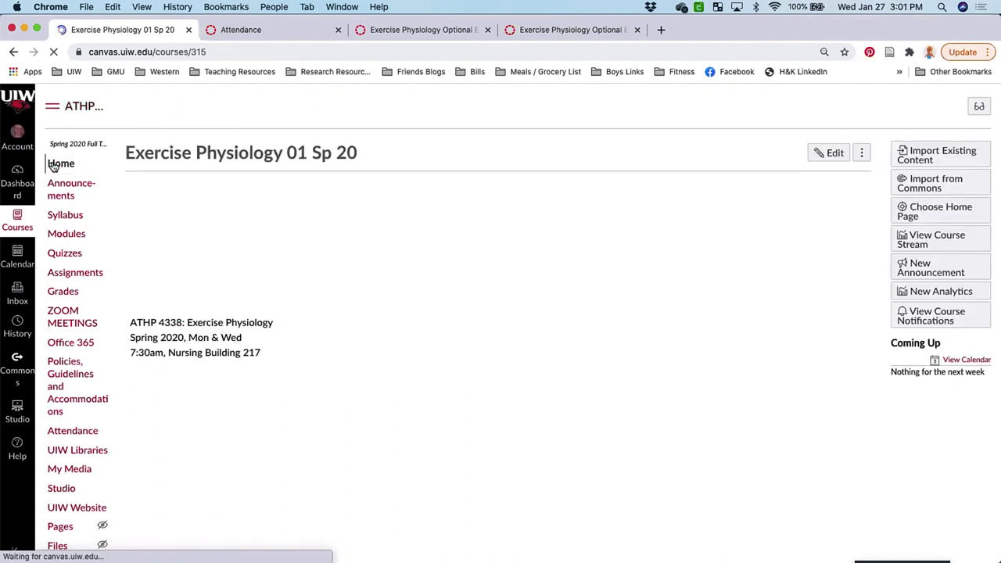
{"action": "left_click", "coordinate": [937, 160]}
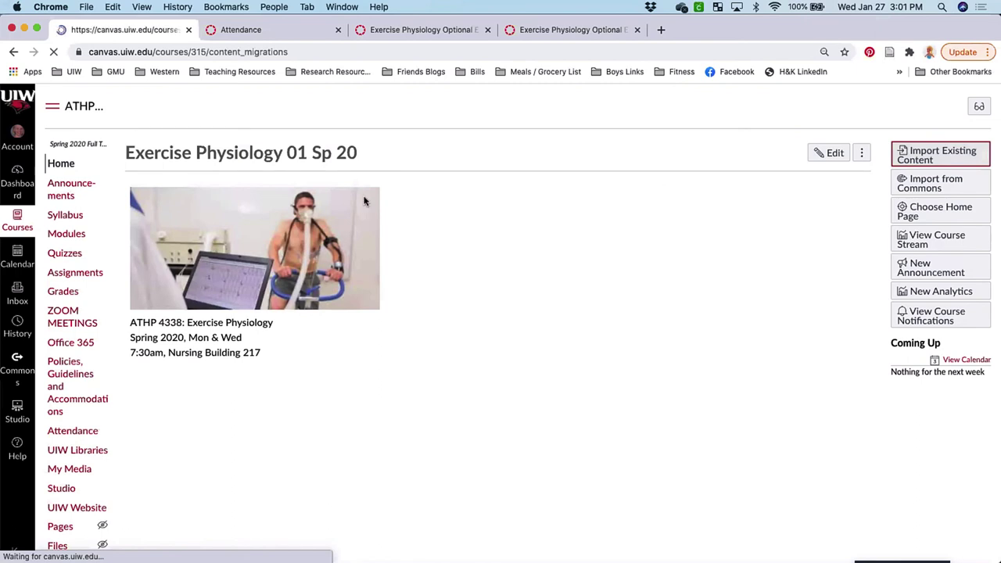
{"action": "left_click", "coordinate": [246, 184]}
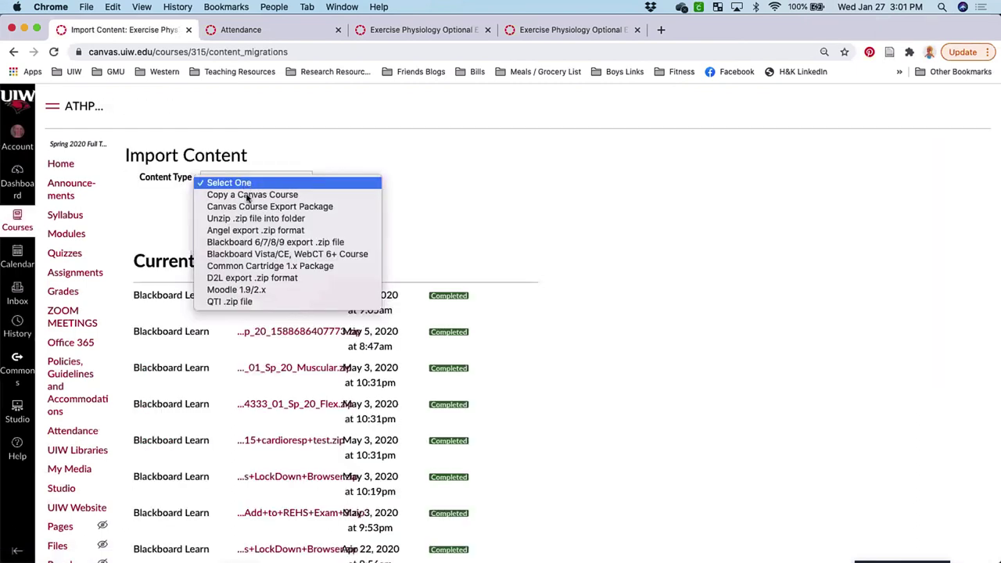
{"action": "left_click", "coordinate": [247, 195]}
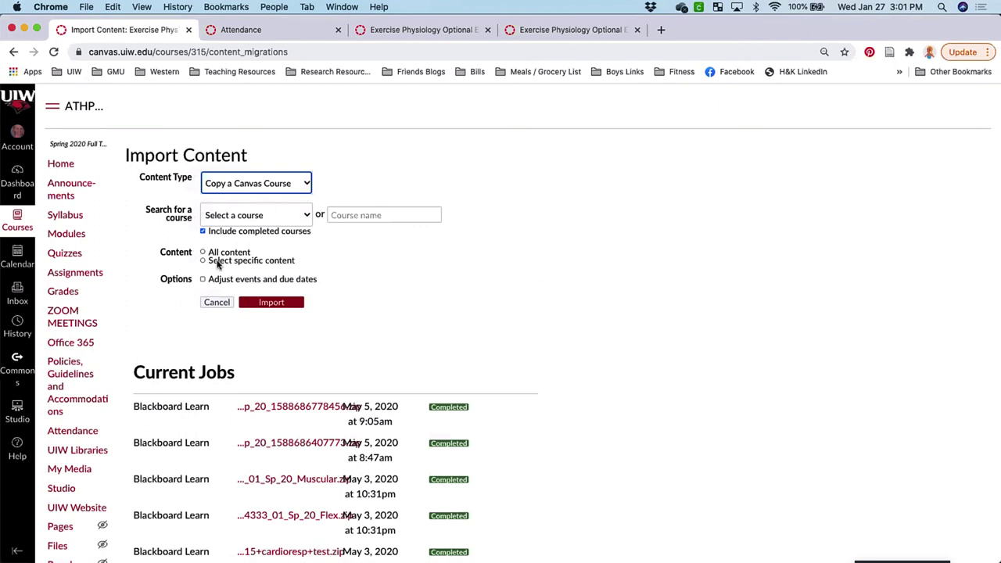
- Choose the PEHP 2301 - Tests and Measurements course as the source, keep the import limited to specific content, and start the import
{"action": "left_click", "coordinate": [244, 218]}
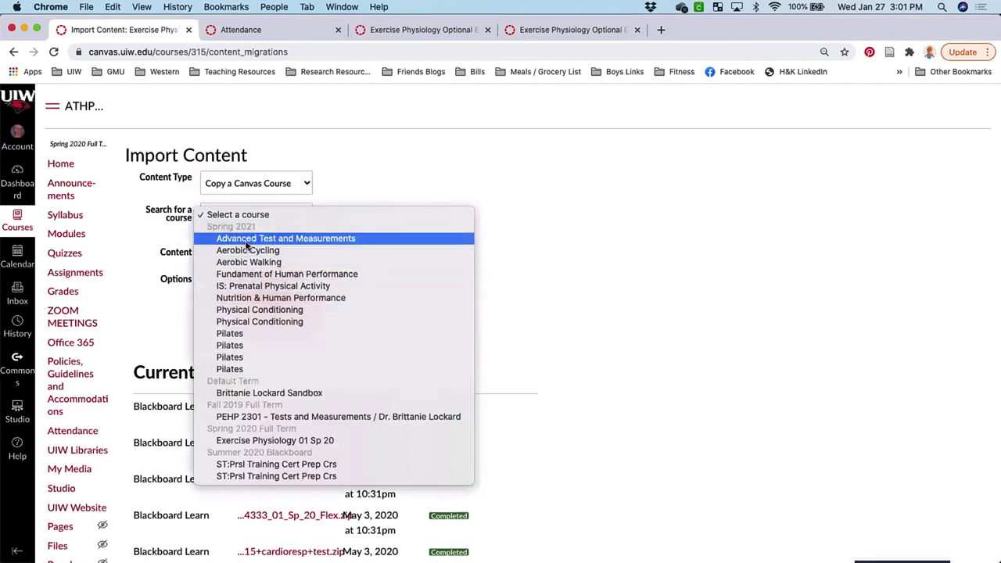
{"action": "left_click", "coordinate": [275, 218]}
{"action": "left_click", "coordinate": [276, 219]}
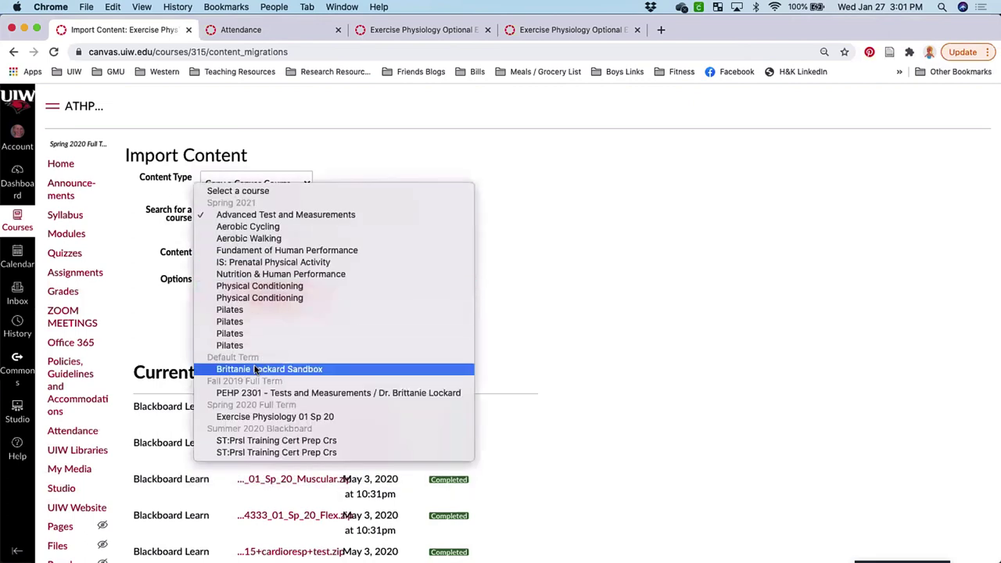
{"action": "left_click", "coordinate": [260, 392]}
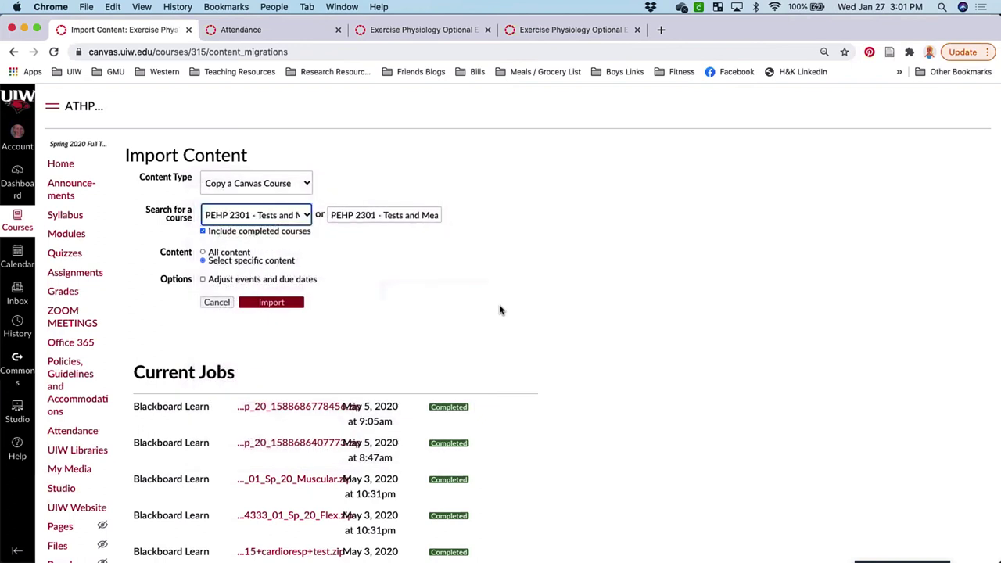
{"action": "scroll", "coordinate": [499, 313], "scroll_direction": "down", "scroll_amount": 1}
{"action": "left_click", "coordinate": [207, 217]}
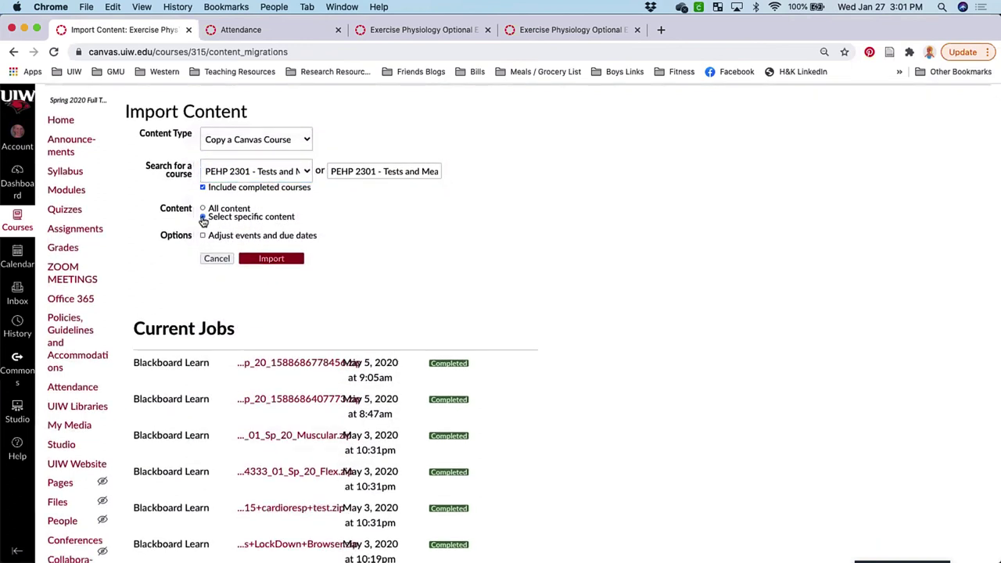
{"action": "left_click", "coordinate": [271, 259]}
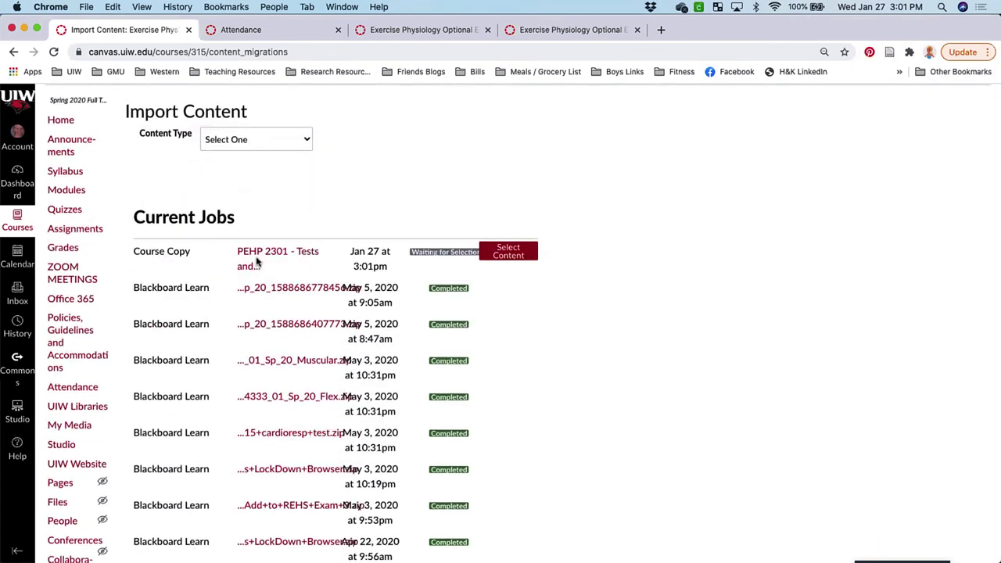
- Open the content selection for the PEHP 2301 course copy, mark Quizzes and Question Banks, and cancel without submitting the selection
{"action": "left_click", "coordinate": [254, 141]}
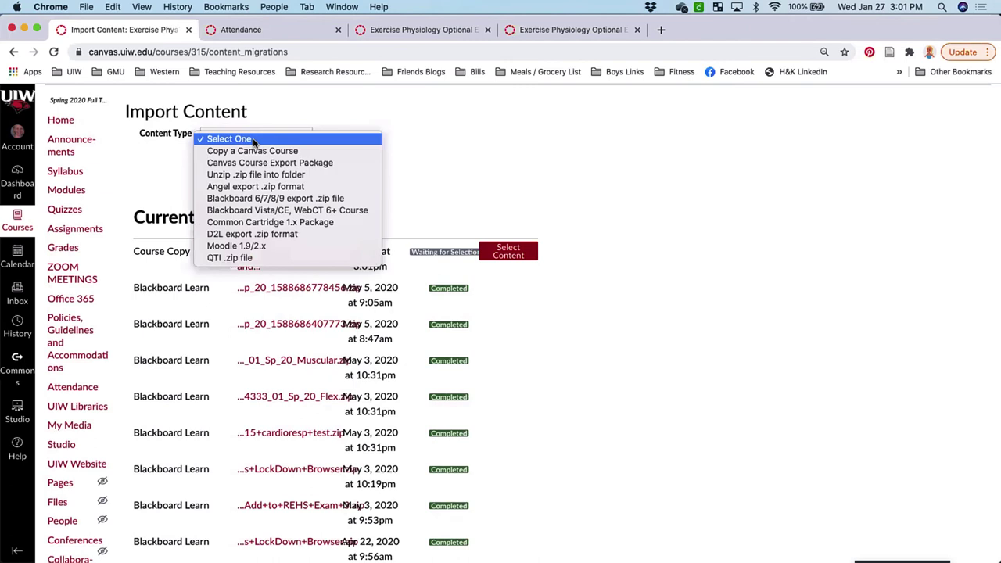
{"action": "left_click", "coordinate": [484, 145]}
{"action": "left_click", "coordinate": [508, 251]}
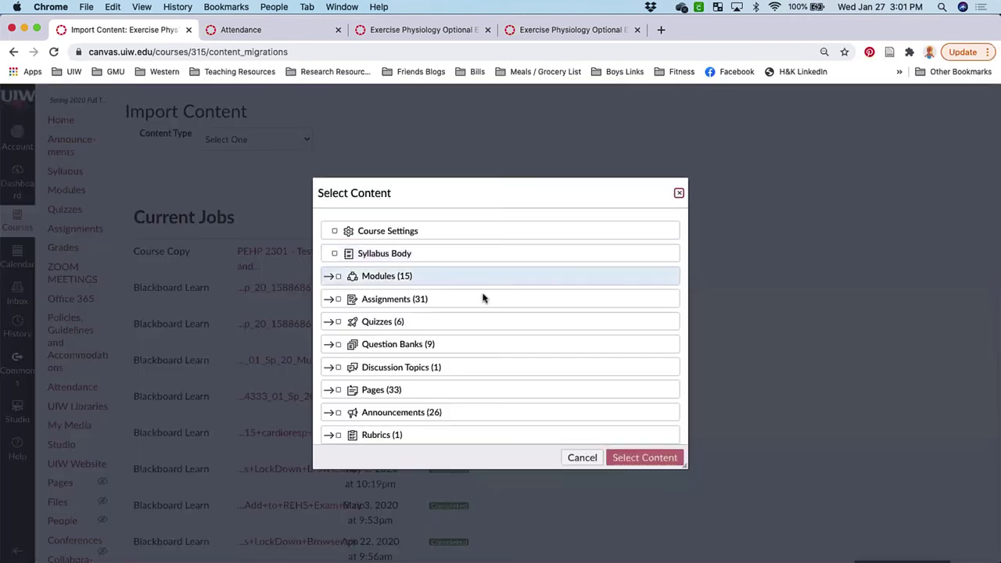
{"action": "scroll", "coordinate": [483, 295], "scroll_direction": "down", "scroll_amount": 2}
{"action": "scroll", "coordinate": [483, 295], "scroll_direction": "up", "scroll_amount": 2}
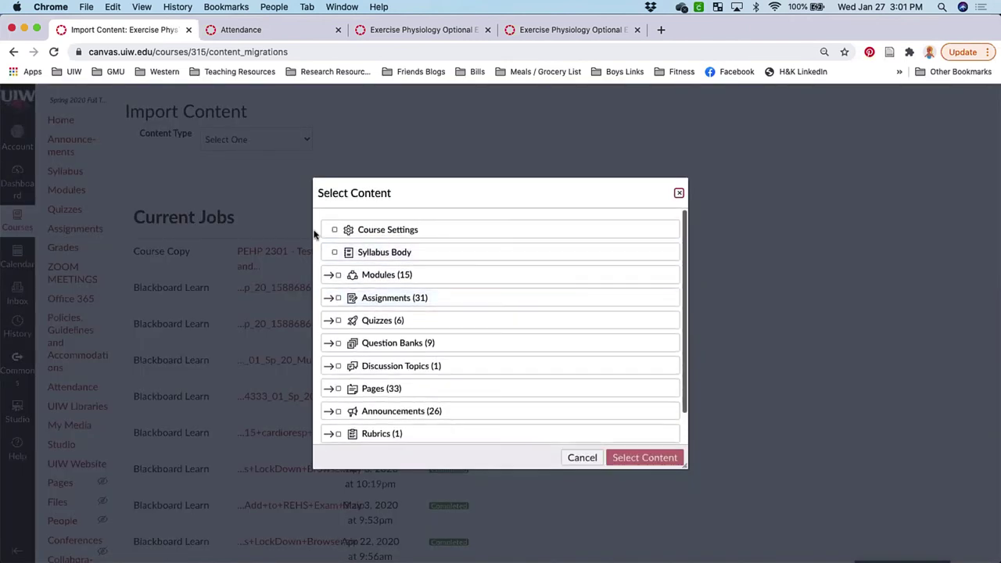
{"action": "left_click", "coordinate": [338, 322]}
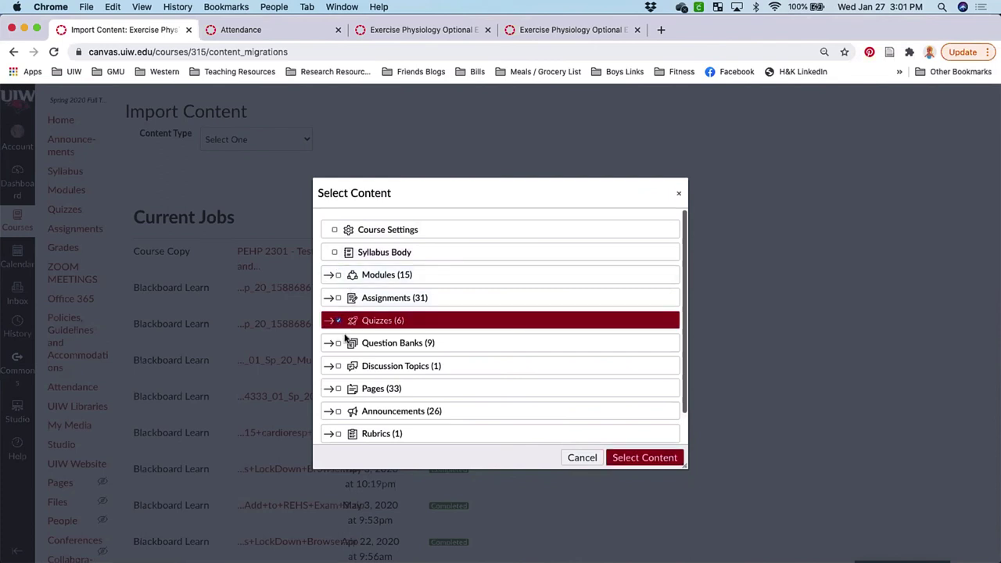
{"action": "left_click", "coordinate": [339, 343]}
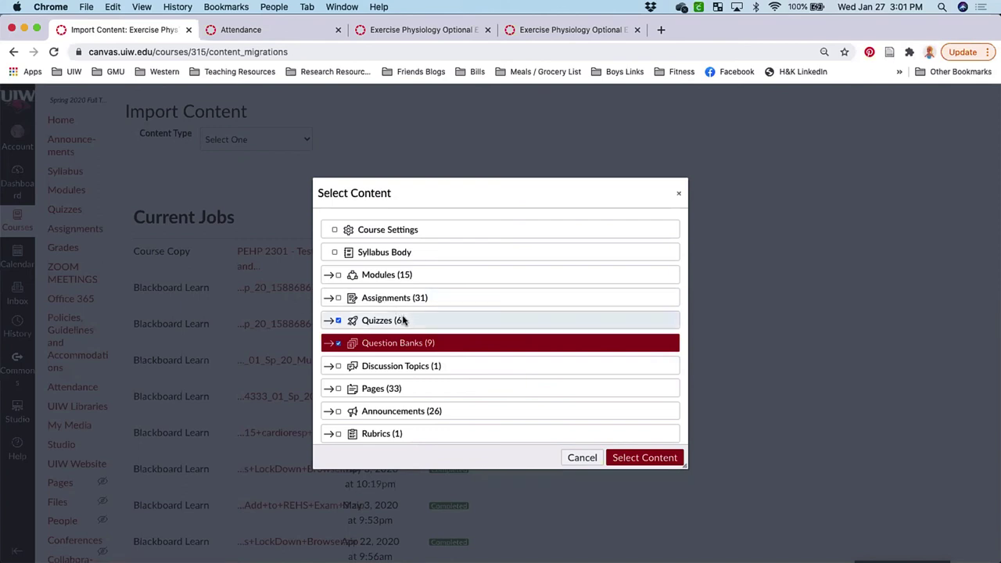
{"action": "left_click", "coordinate": [579, 459]}
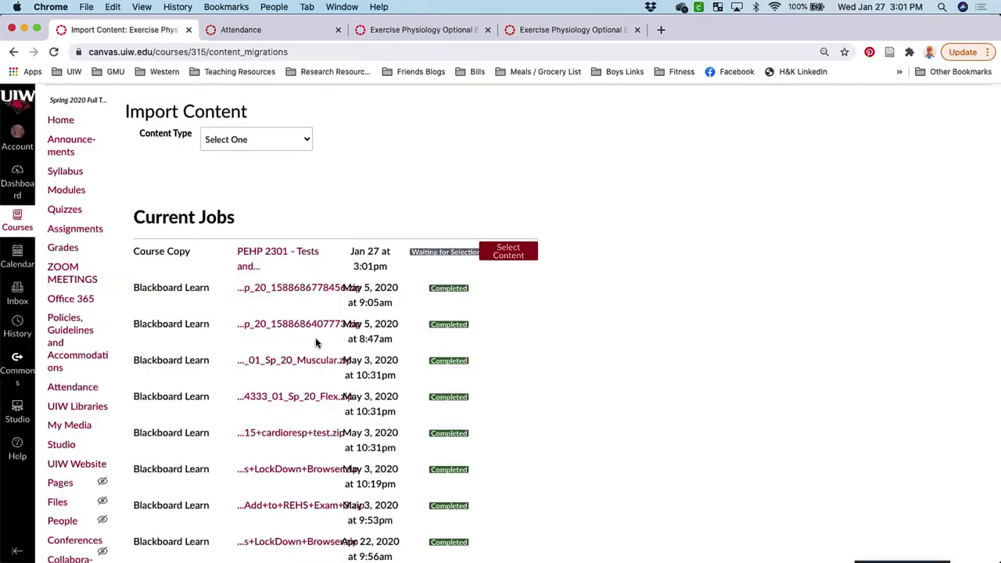
- On the Quizzes page, try the Copy To option for Chapter 1&2 Review with Aerobic Cycling as the destination, and close it without copying
{"action": "left_click", "coordinate": [66, 210]}
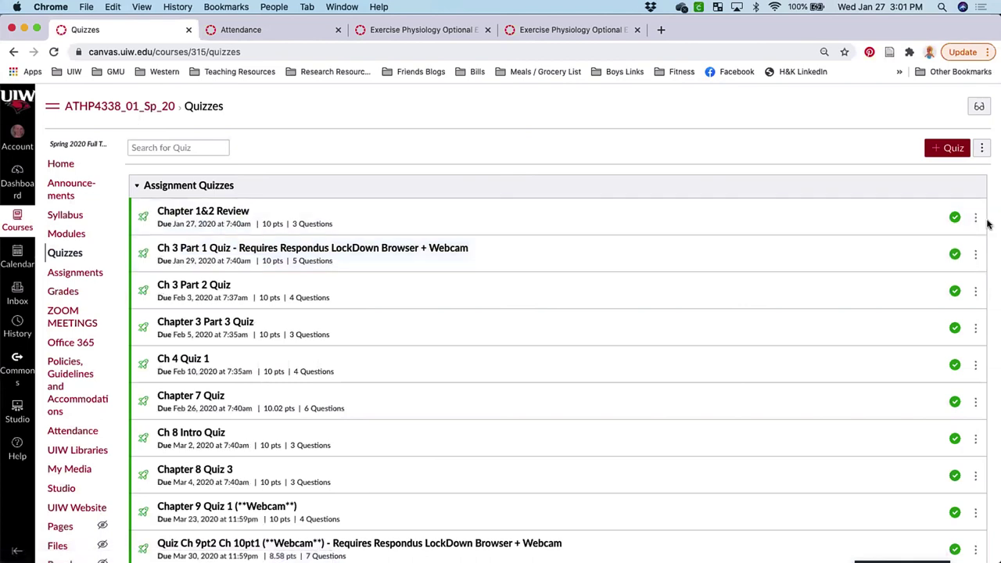
{"action": "left_click", "coordinate": [976, 219]}
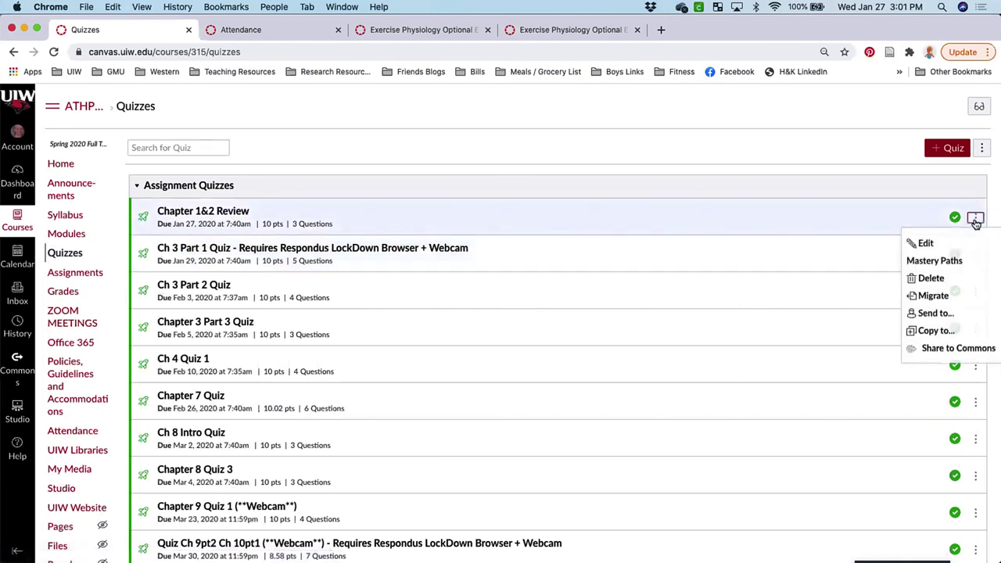
{"action": "left_click", "coordinate": [931, 335]}
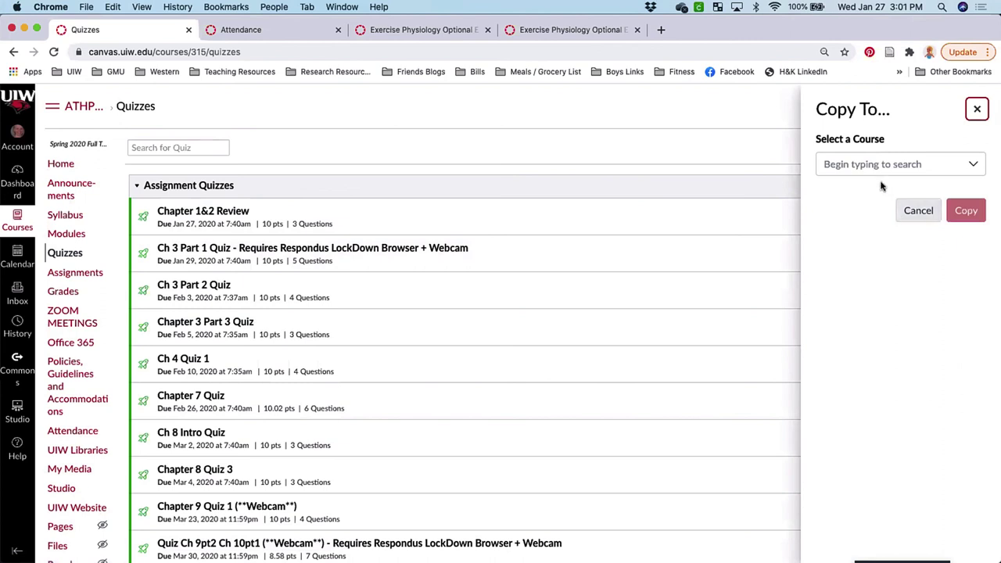
{"action": "left_click", "coordinate": [872, 166]}
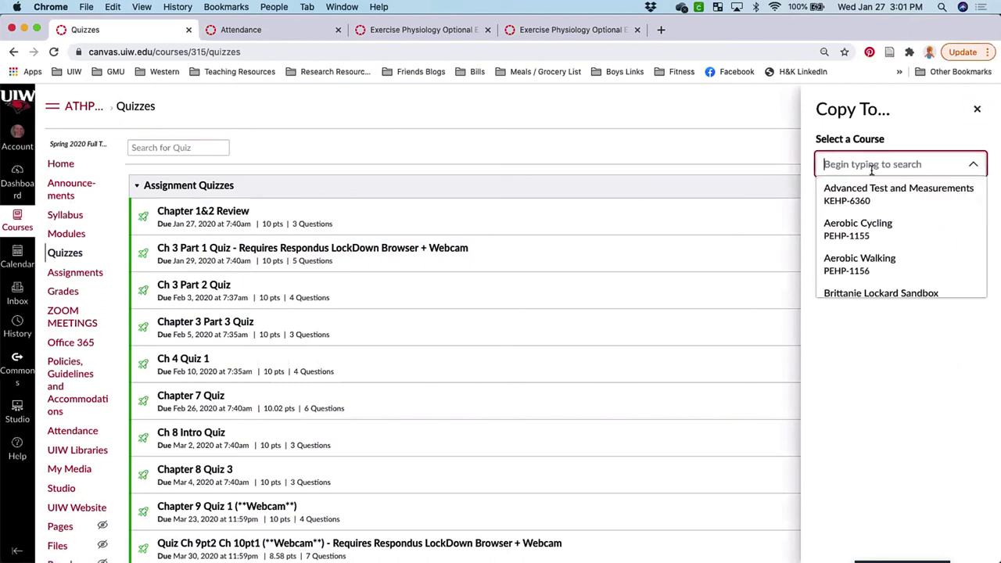
{"action": "left_click", "coordinate": [858, 234]}
{"action": "left_click", "coordinate": [858, 216]}
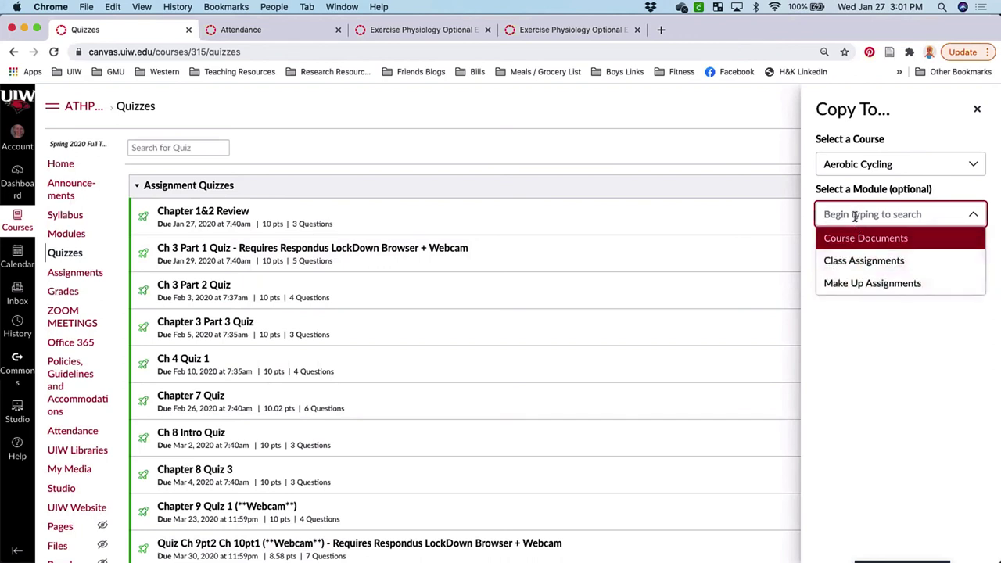
{"action": "left_click", "coordinate": [855, 216]}
{"action": "left_click", "coordinate": [980, 110]}
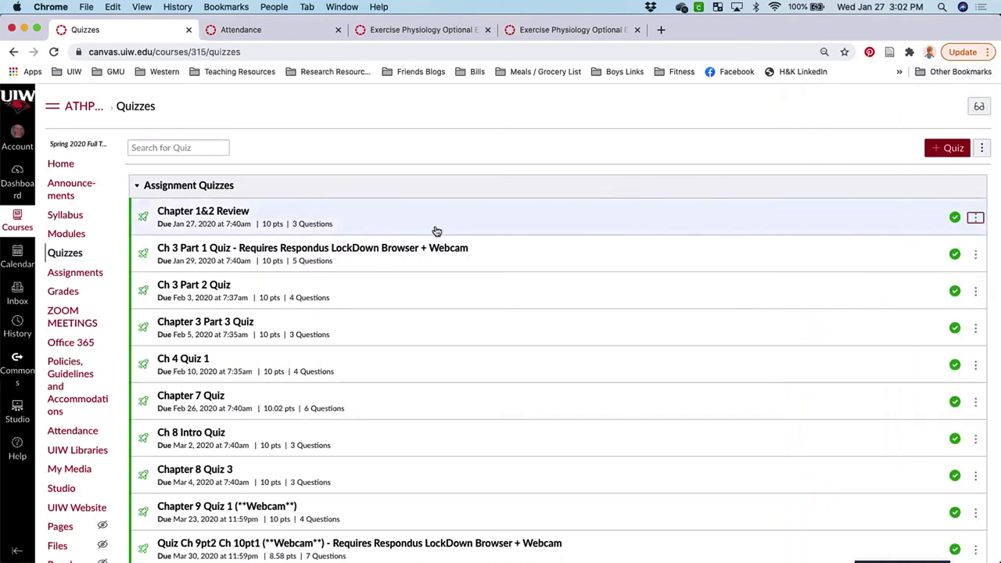
{"action": "left_click", "coordinate": [975, 220]}
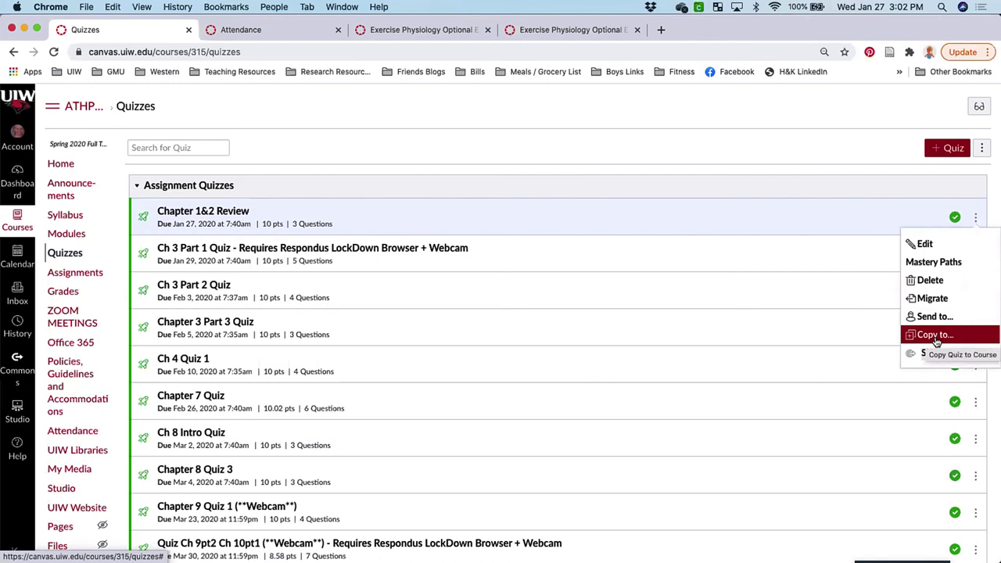
{"action": "left_click", "coordinate": [533, 151]}
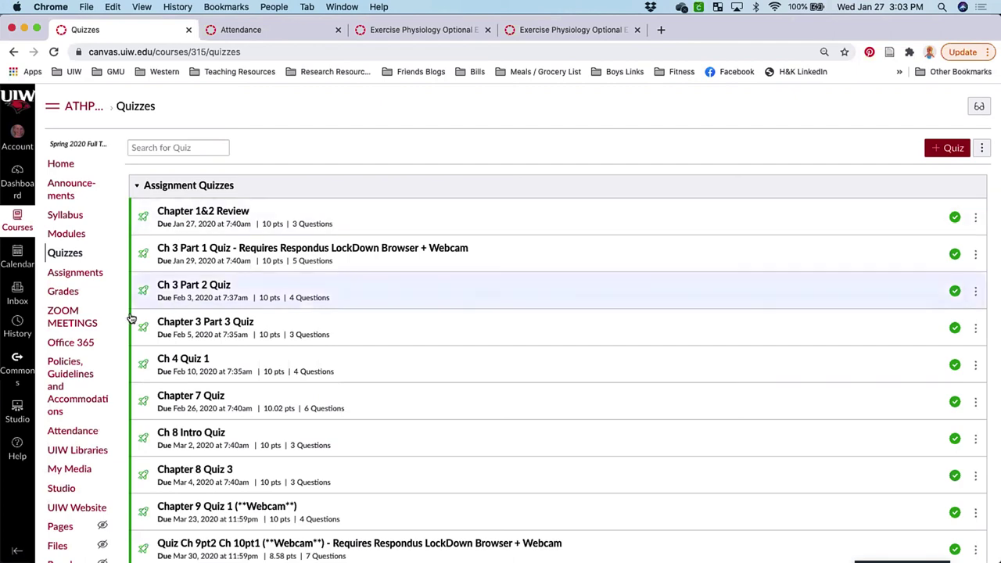
- Open the Sections page in the Exercise Physiology course settings and examine the options for adding a new section
{"action": "scroll", "coordinate": [57, 362], "scroll_direction": "down", "scroll_amount": 10}
{"action": "left_click", "coordinate": [60, 297]}
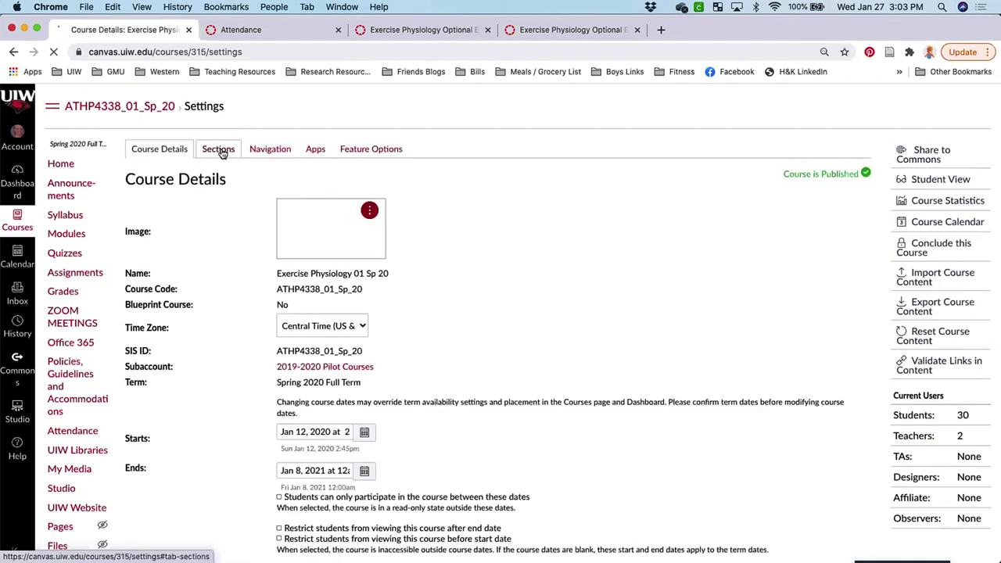
{"action": "left_click", "coordinate": [220, 151]}
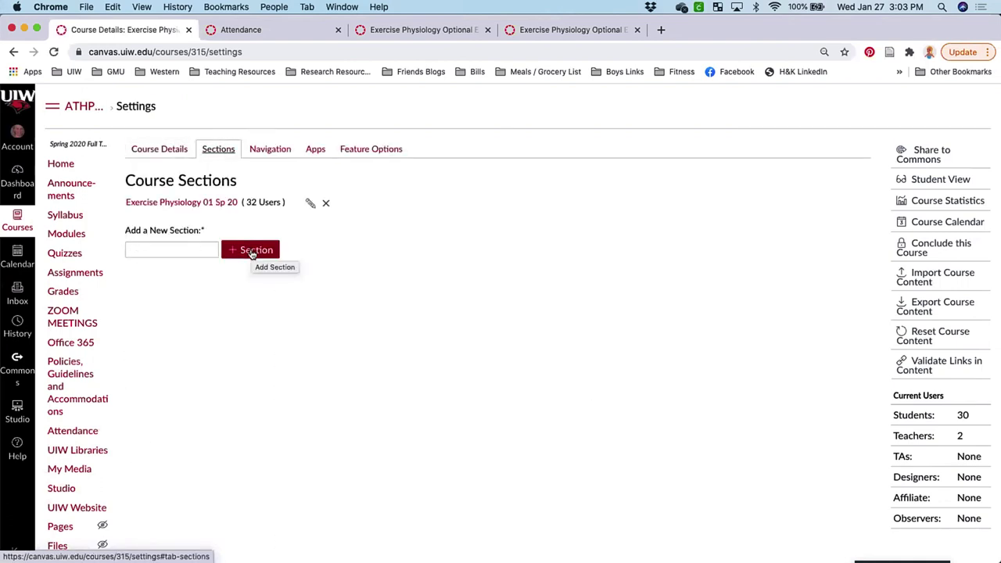
{"action": "left_click", "coordinate": [252, 252]}
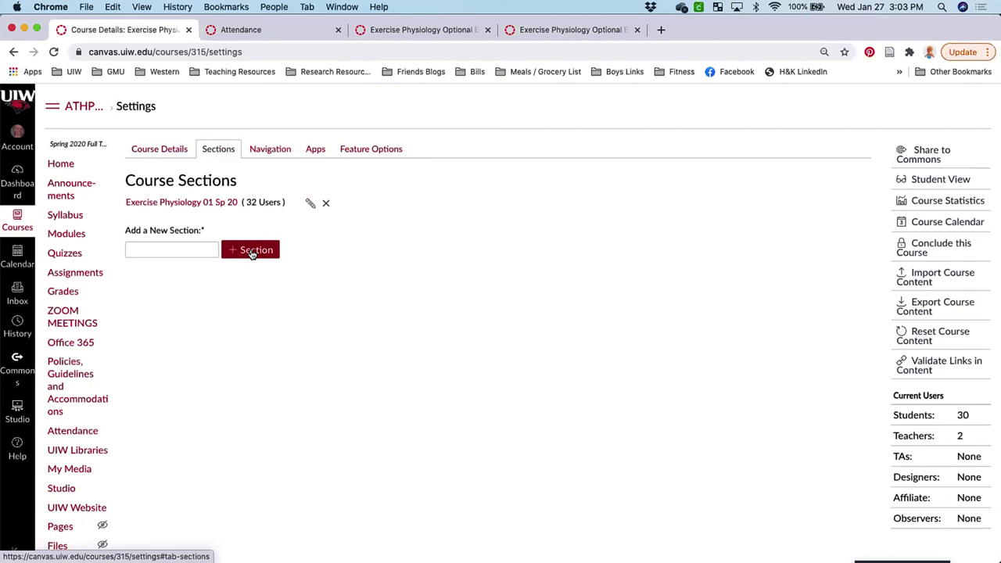
{"action": "left_click", "coordinate": [156, 247]}
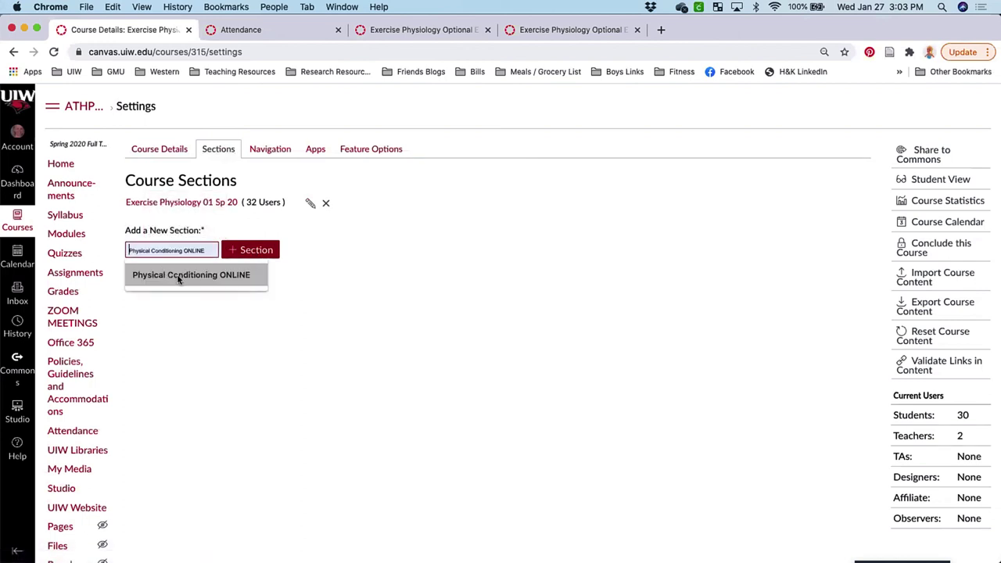
{"action": "left_click", "coordinate": [188, 331]}
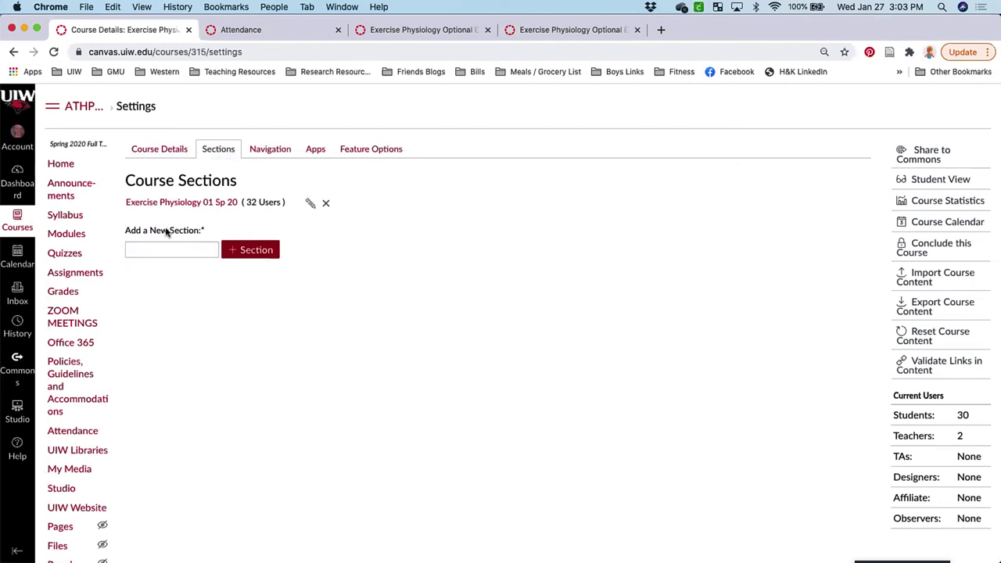
- Try entering "exercise" as the name of a new course section, and clear the name without adding the section
{"action": "left_click", "coordinate": [166, 252]}
{"action": "type", "text": "ex"}
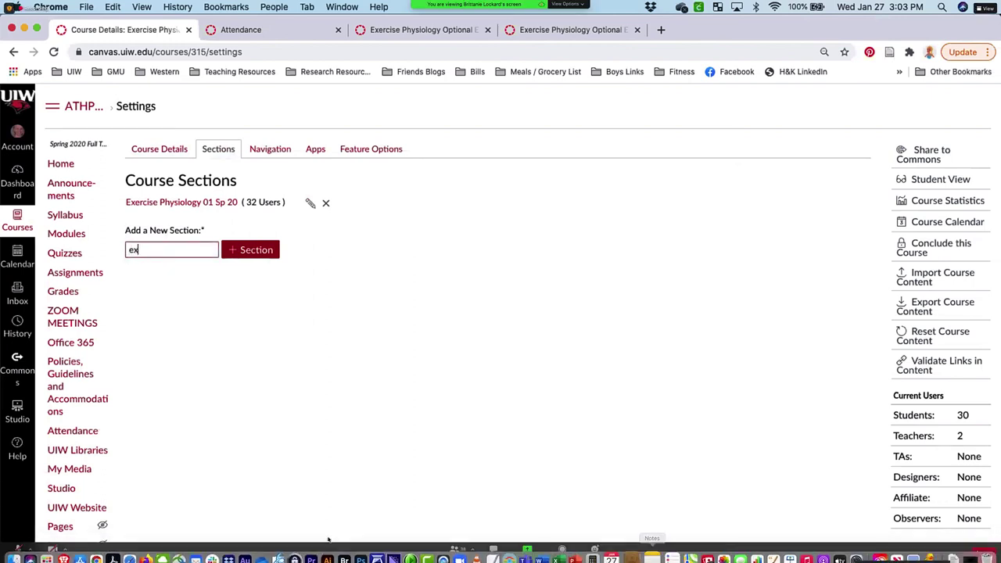
{"action": "type", "text": "ercise"}
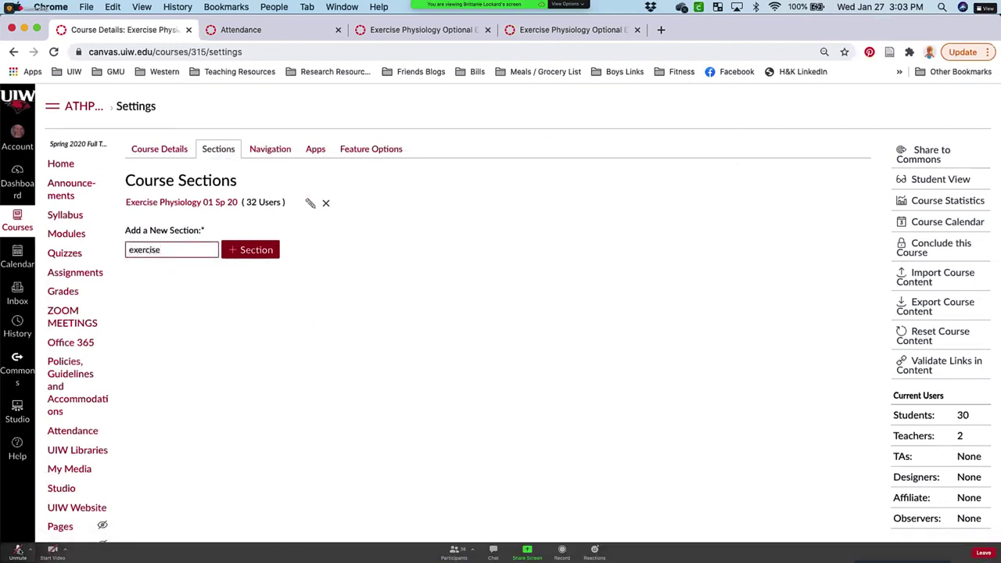
{"action": "key", "text": "BackSpace"}
{"action": "key", "text": "BackSpace"}
{"action": "key", "text": "BackSpace"}
{"action": "key", "text": "BackSpace"}
{"action": "key", "text": "BackSpace"}
{"action": "key", "text": "BackSpace"}
{"action": "key", "text": "BackSpace"}
{"action": "key", "text": "BackSpace"}
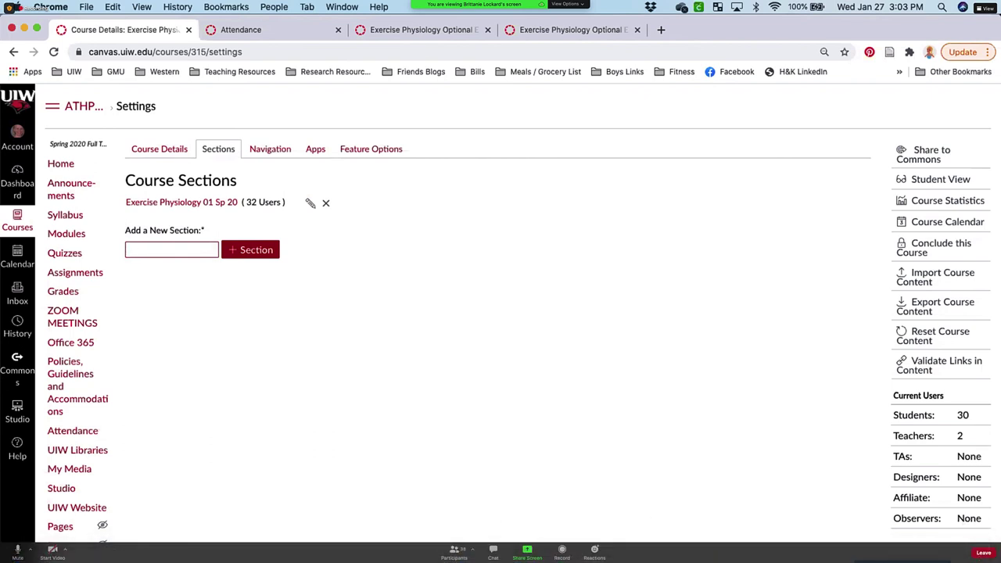